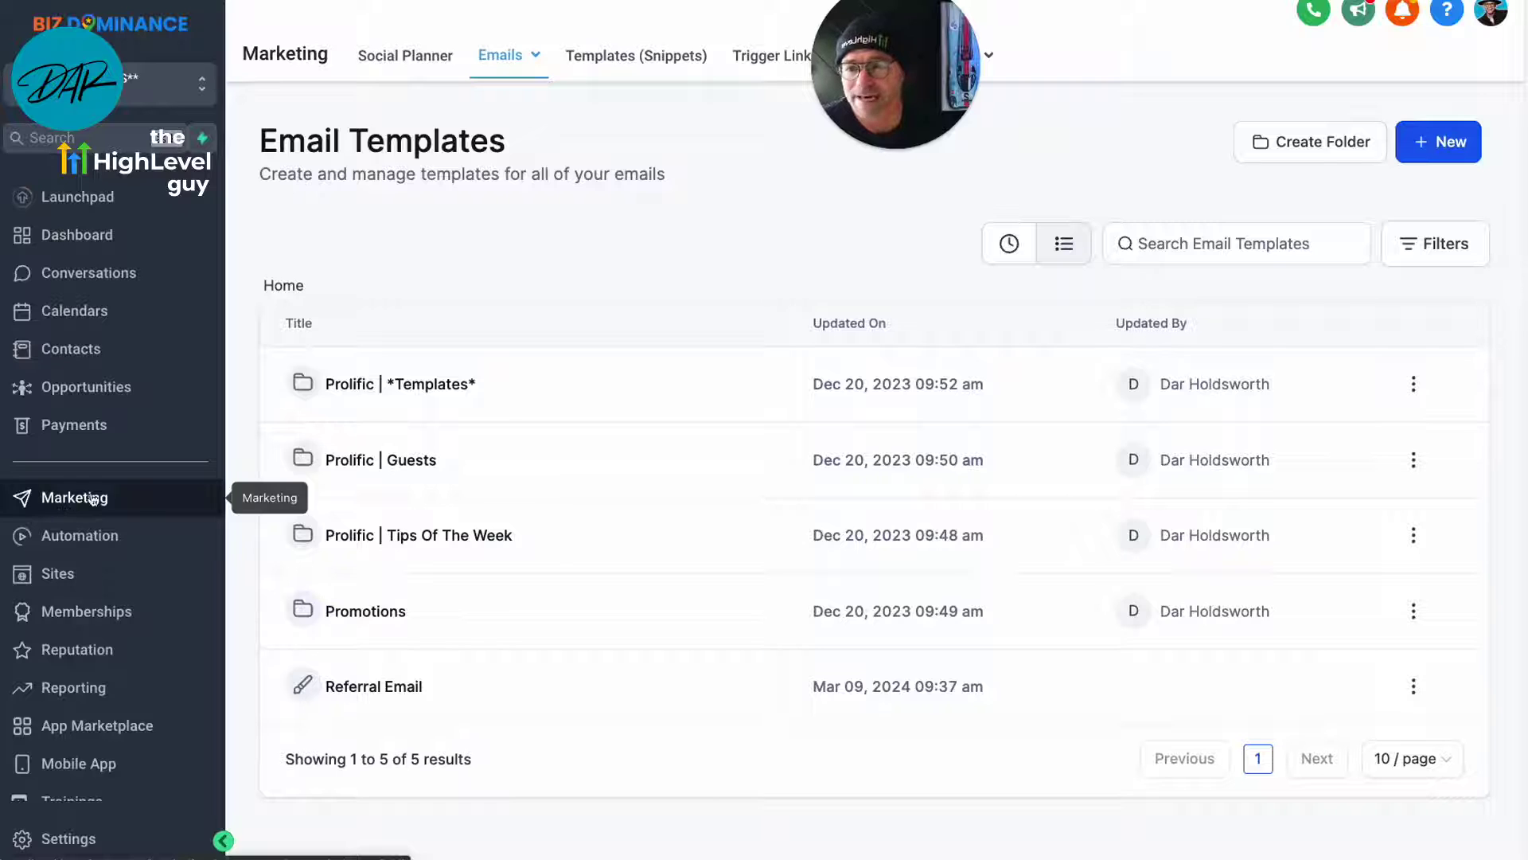
# Step: Open the Prolific SaaS | Tips folder in the Email Campaigns list
pyautogui.moveTo(512, 55)
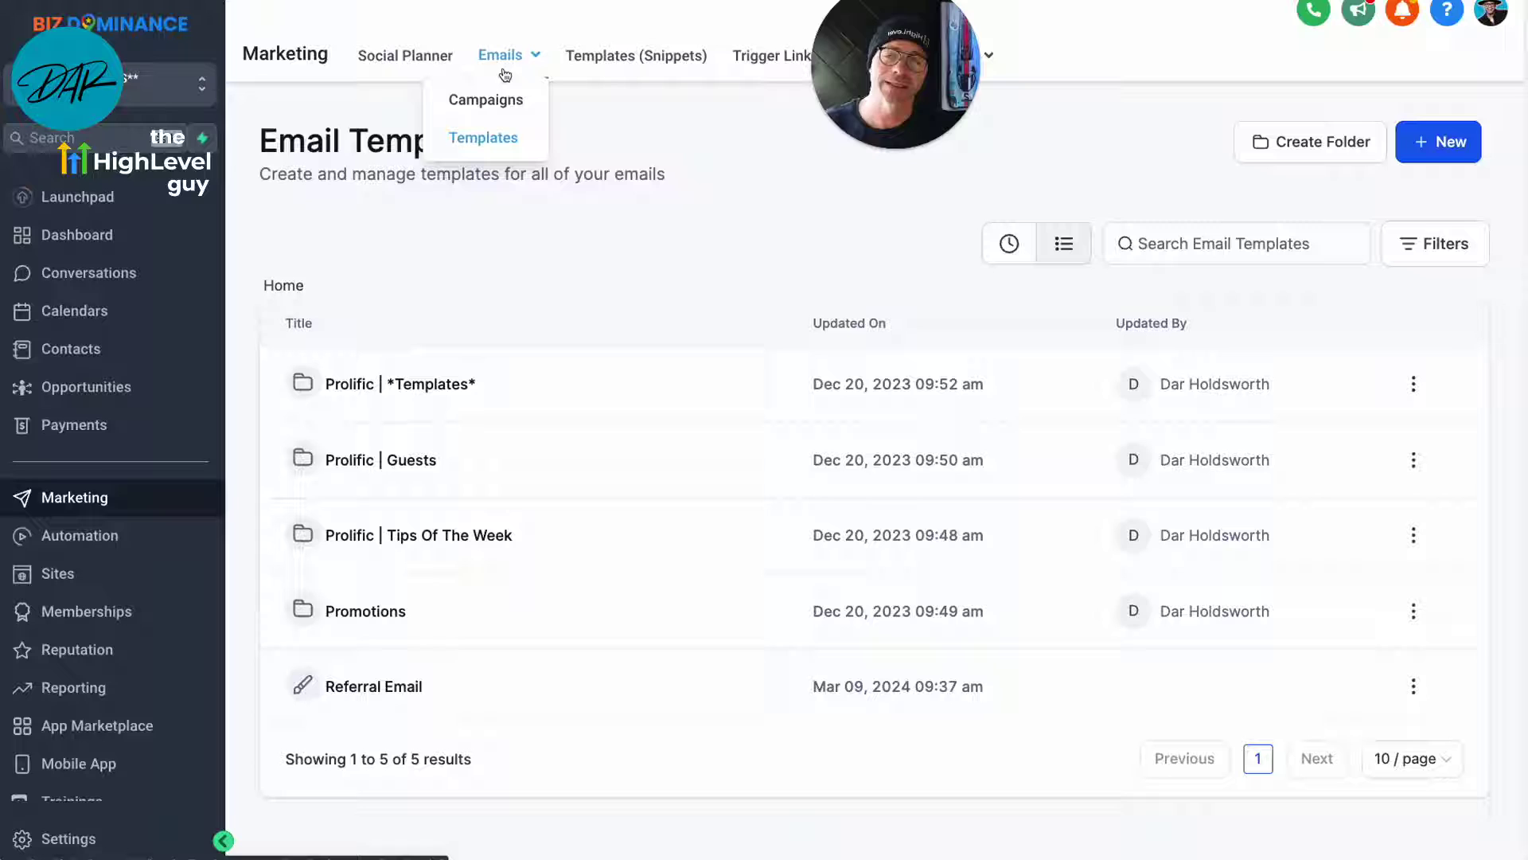
pyautogui.click(491, 99)
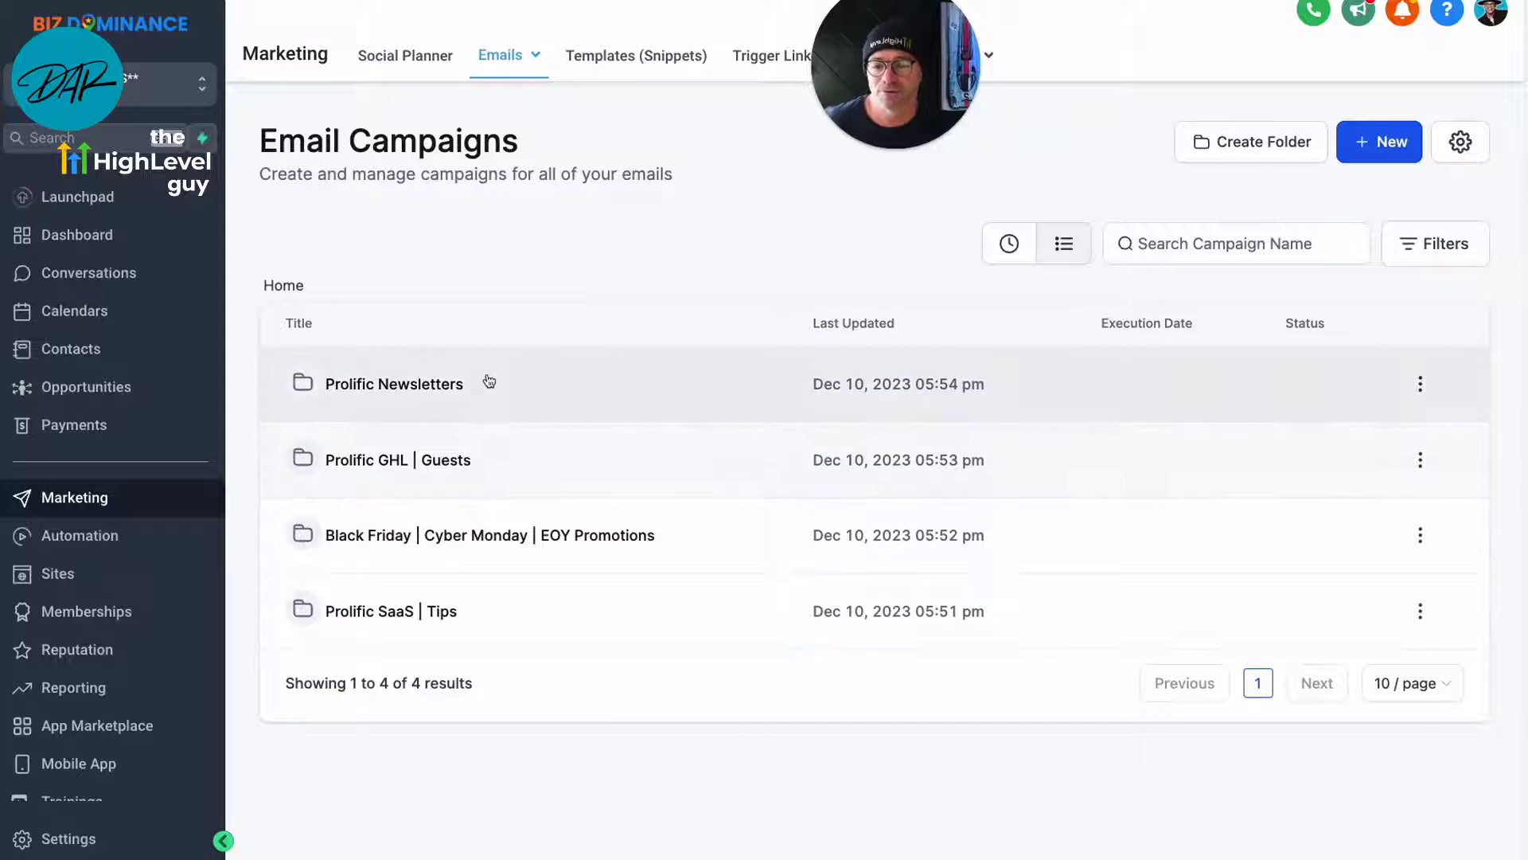
pyautogui.click(430, 615)
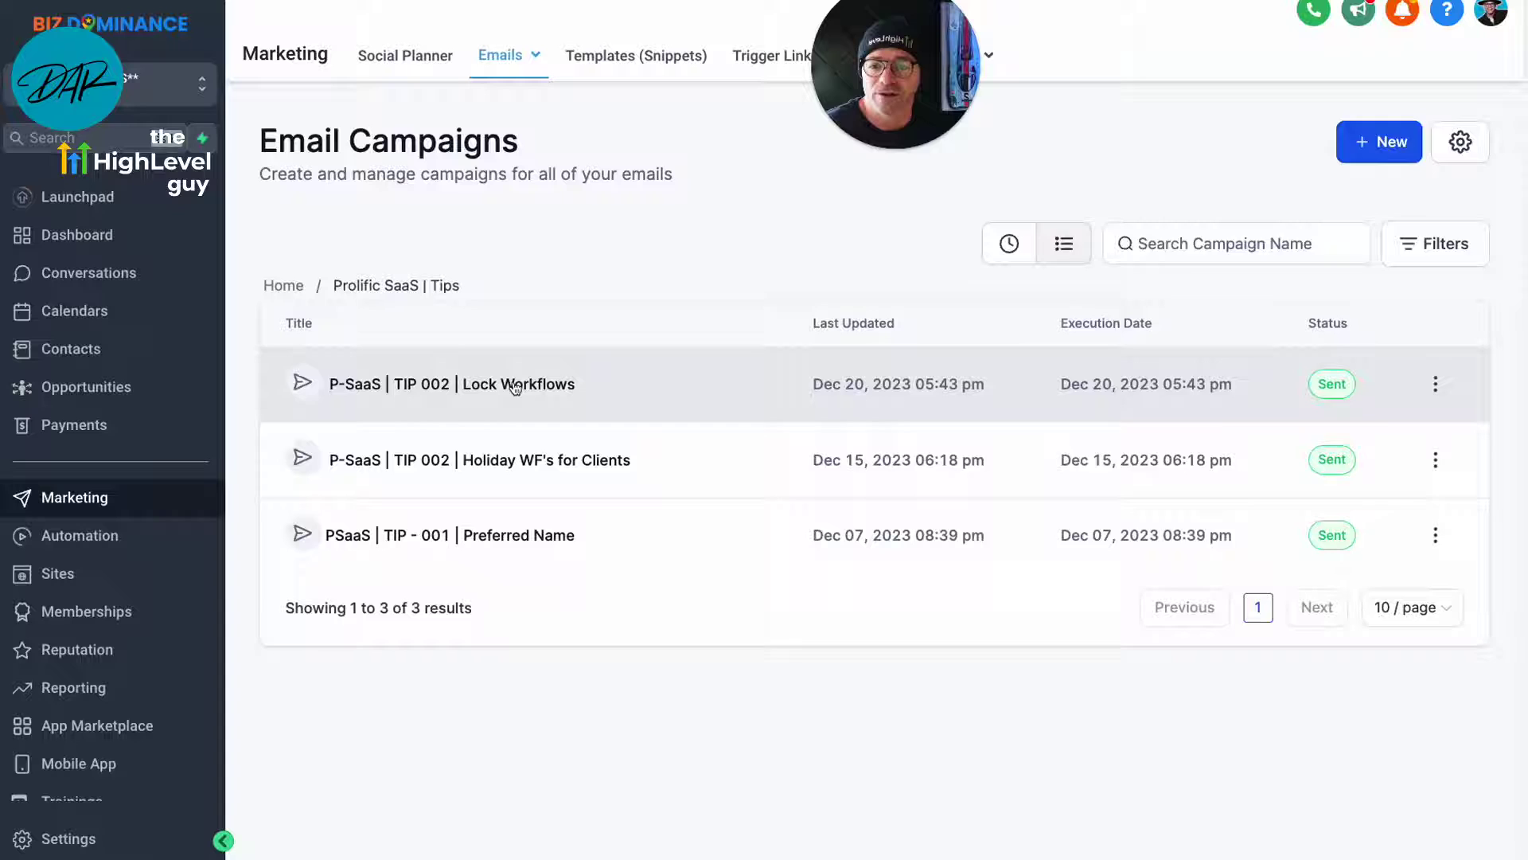
# Step: View the Lock Workflows campaign's details, then close the details panel
pyautogui.click(514, 386)
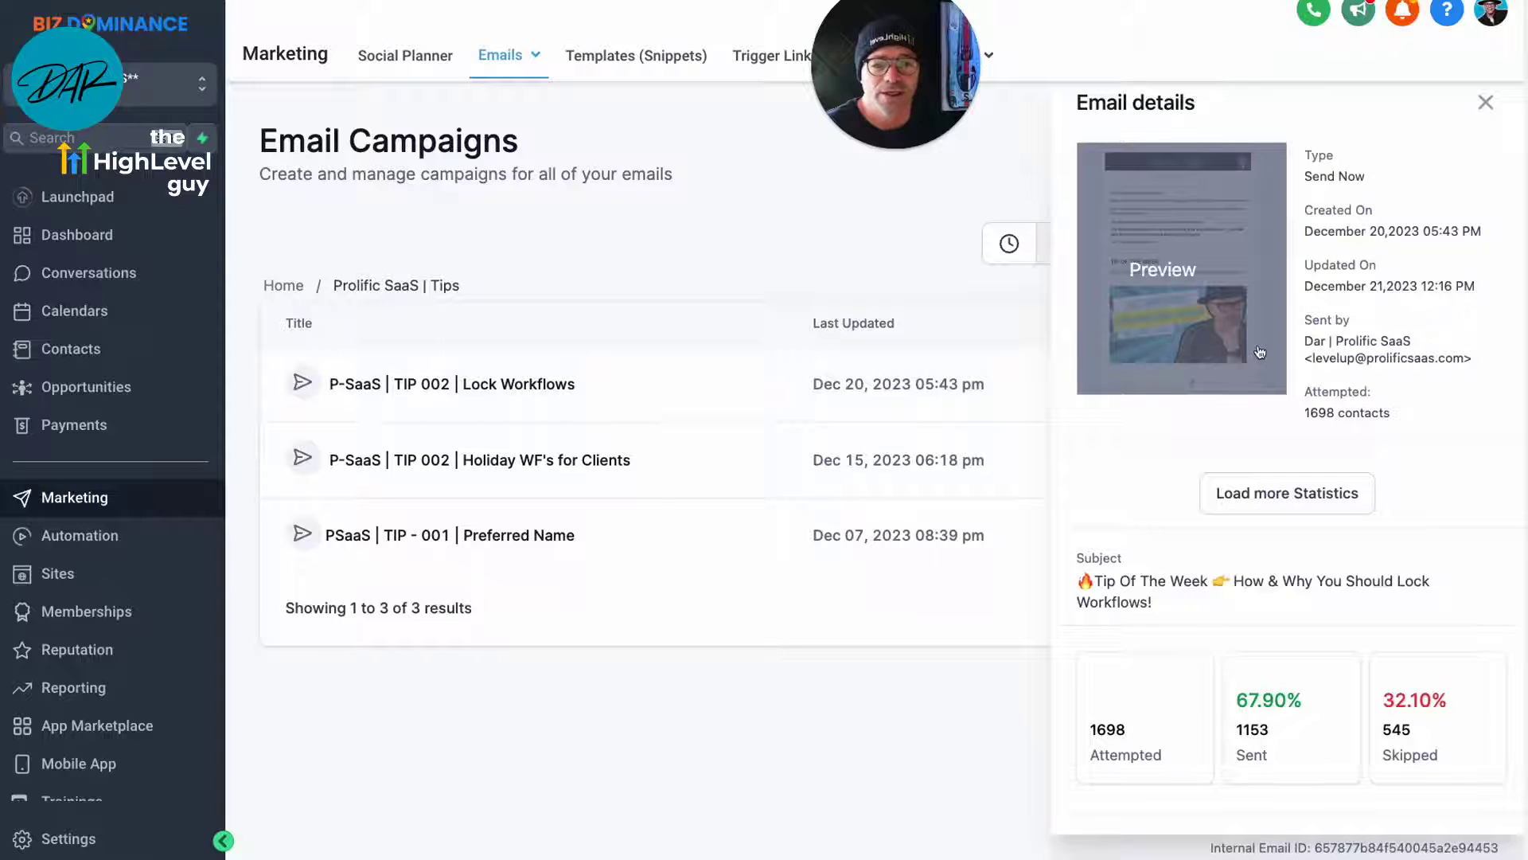
pyautogui.scroll(-1, 1260, 344)
pyautogui.scroll(1, 1260, 344)
pyautogui.scroll(-1, 1260, 344)
pyautogui.scroll(1, 1260, 344)
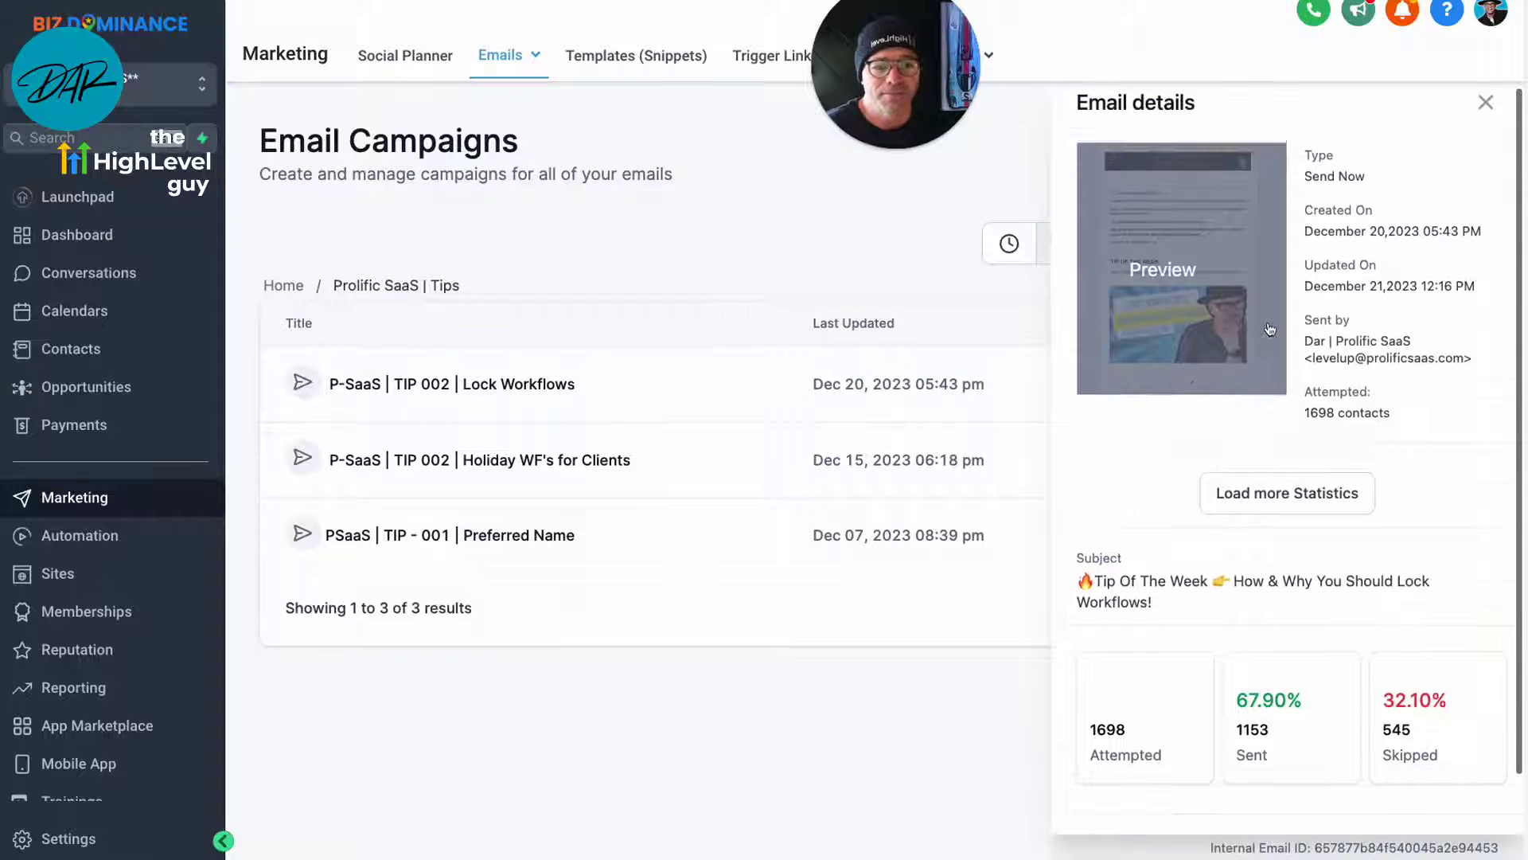
pyautogui.click(1485, 104)
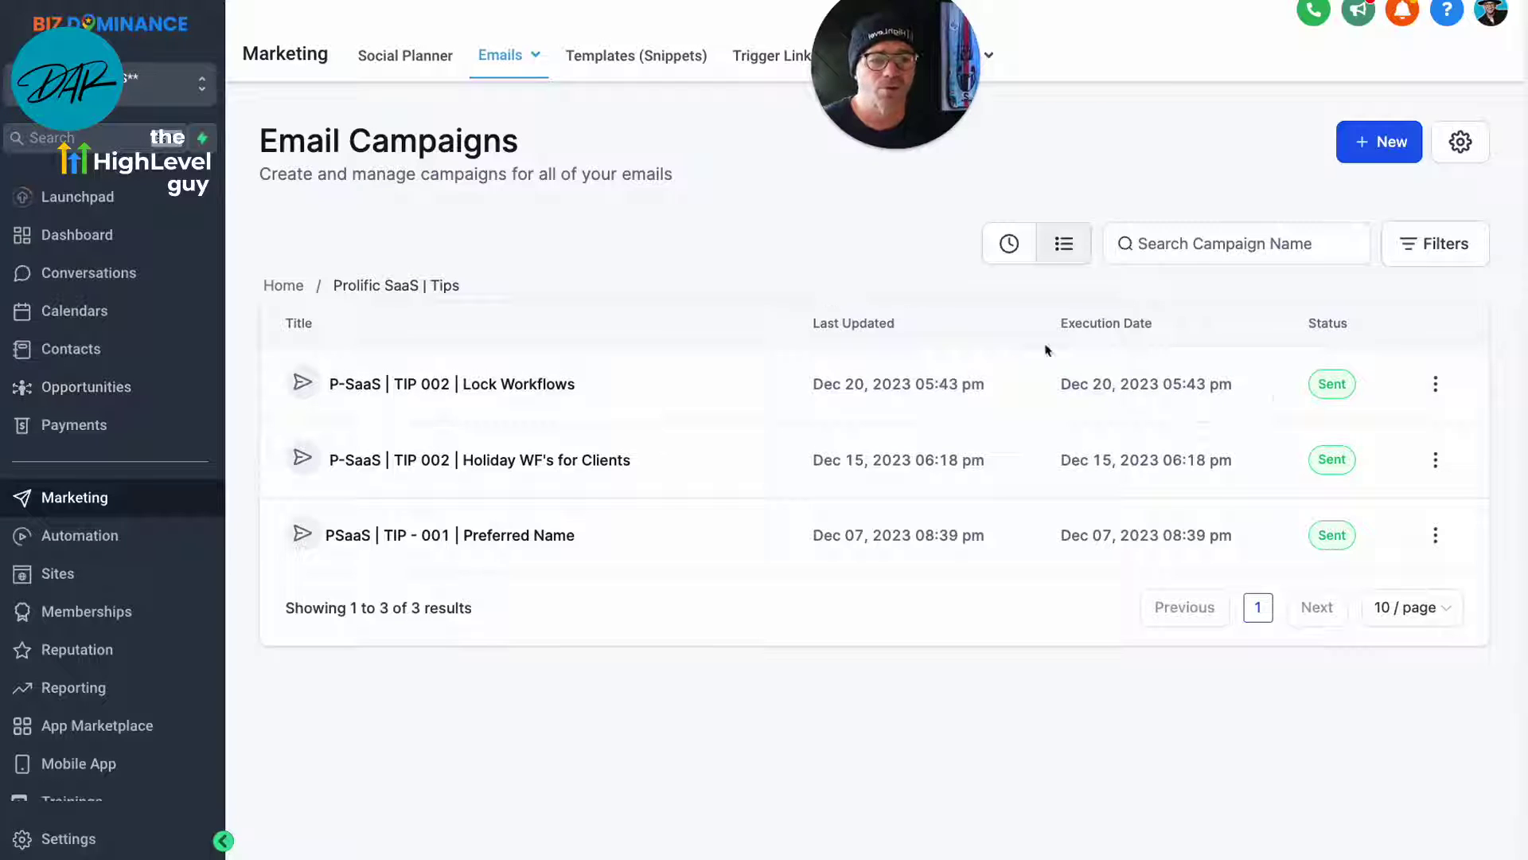
# Step: Clone the Lock Workflows campaign and open the draft copy in the editor
pyautogui.click(1436, 384)
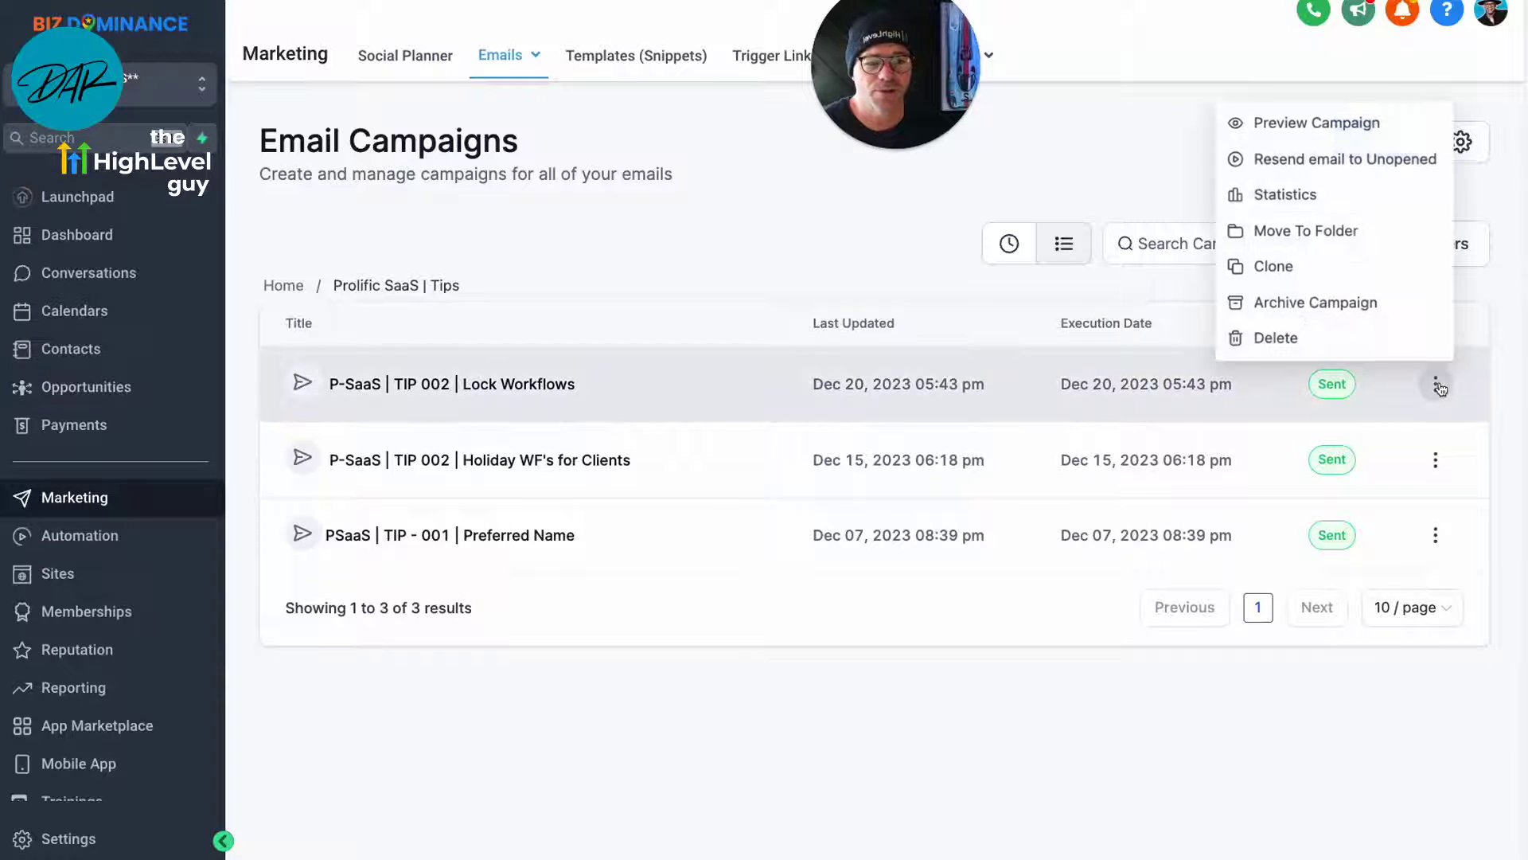
pyautogui.click(1299, 267)
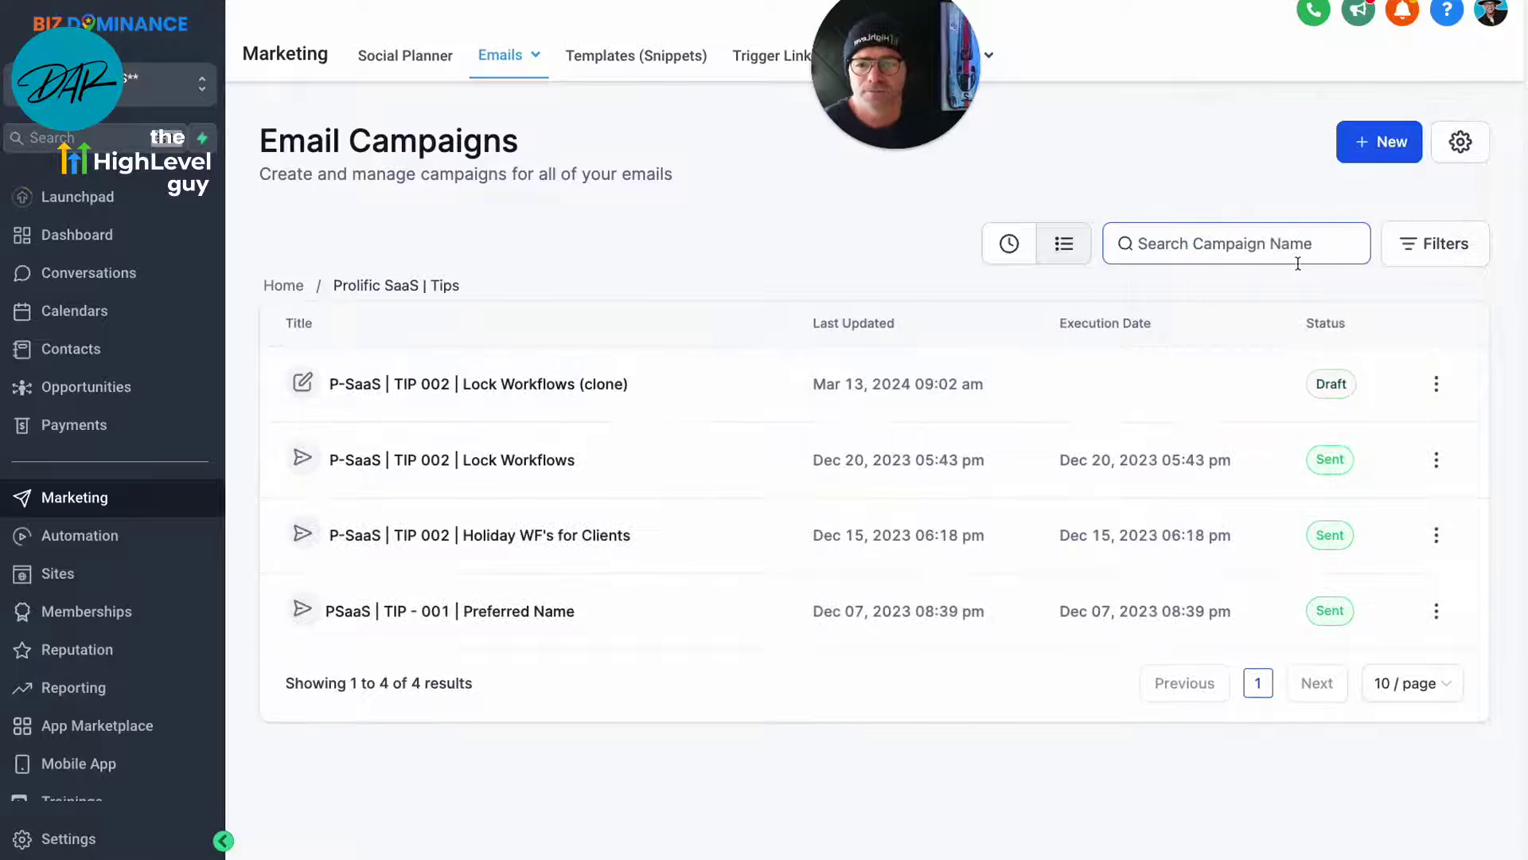
pyautogui.click(560, 387)
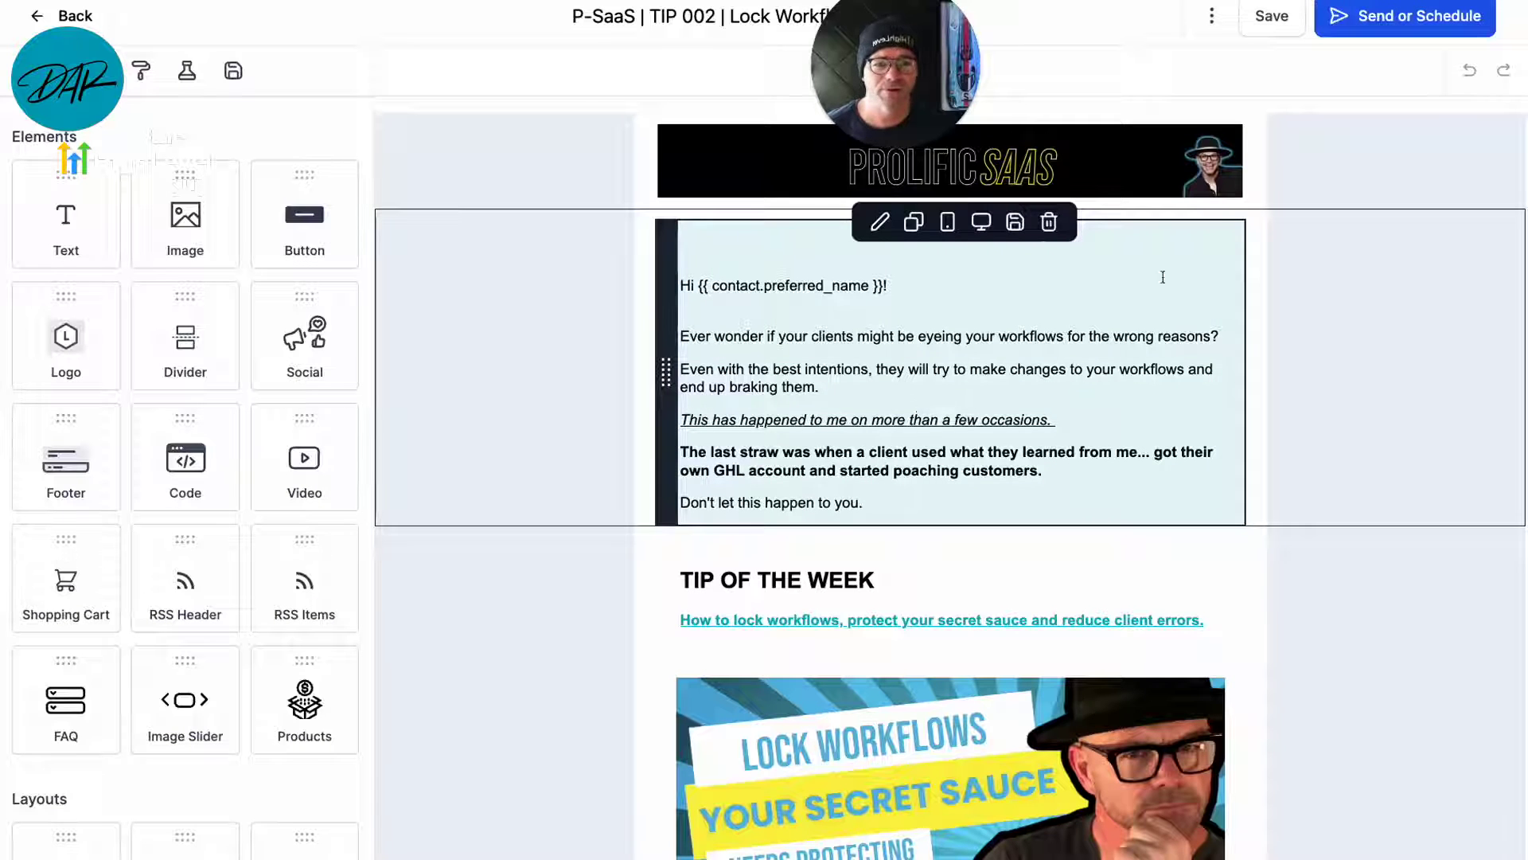
# Step: Review the clone's send settings, including preview text and sender email, then return to campaigns
pyautogui.click(1393, 24)
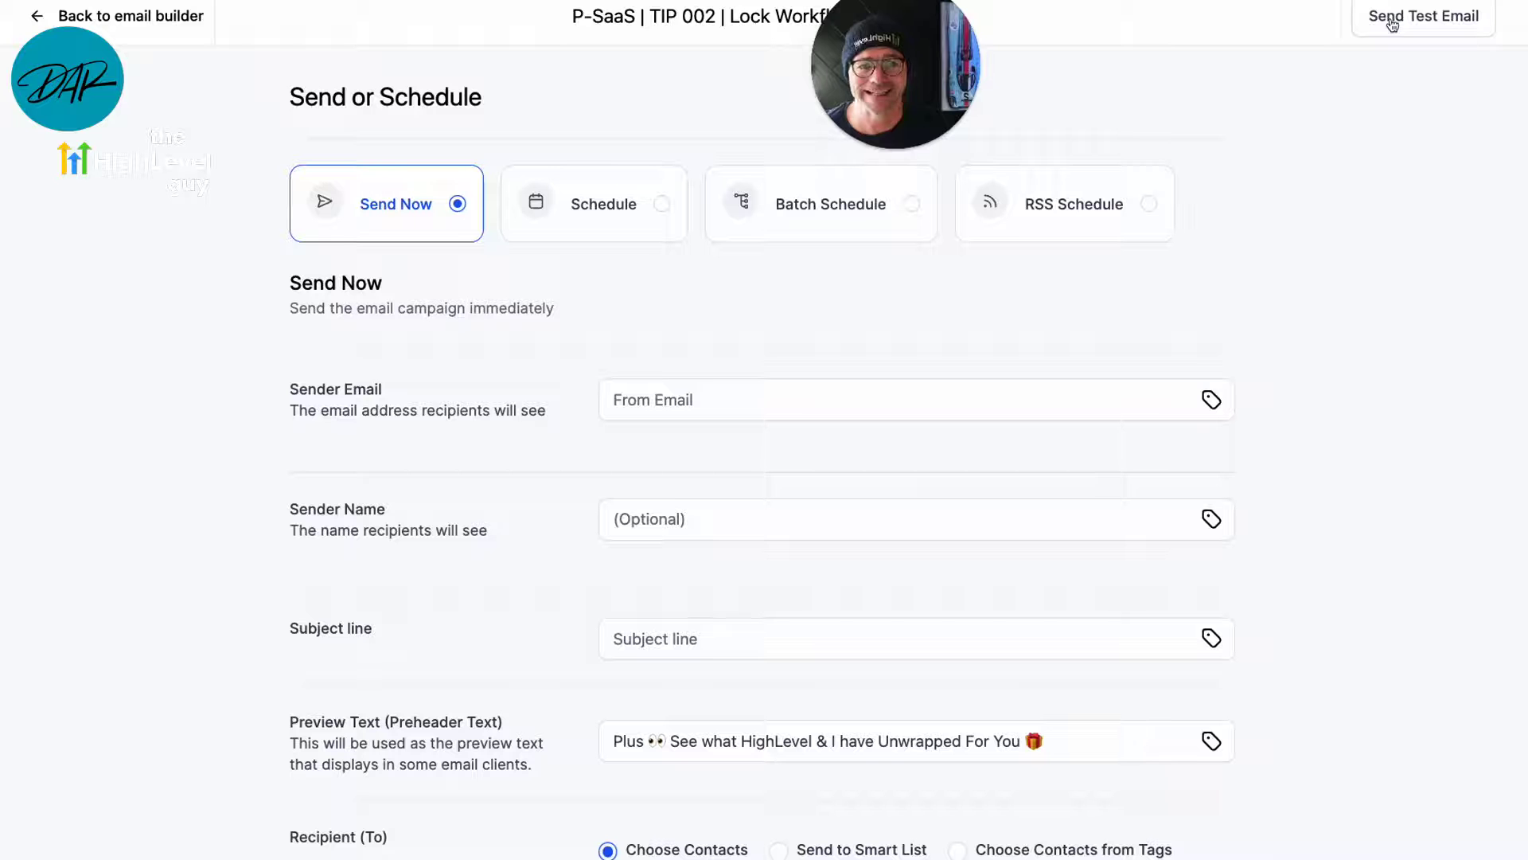
pyautogui.scroll(-2, 1173, 333)
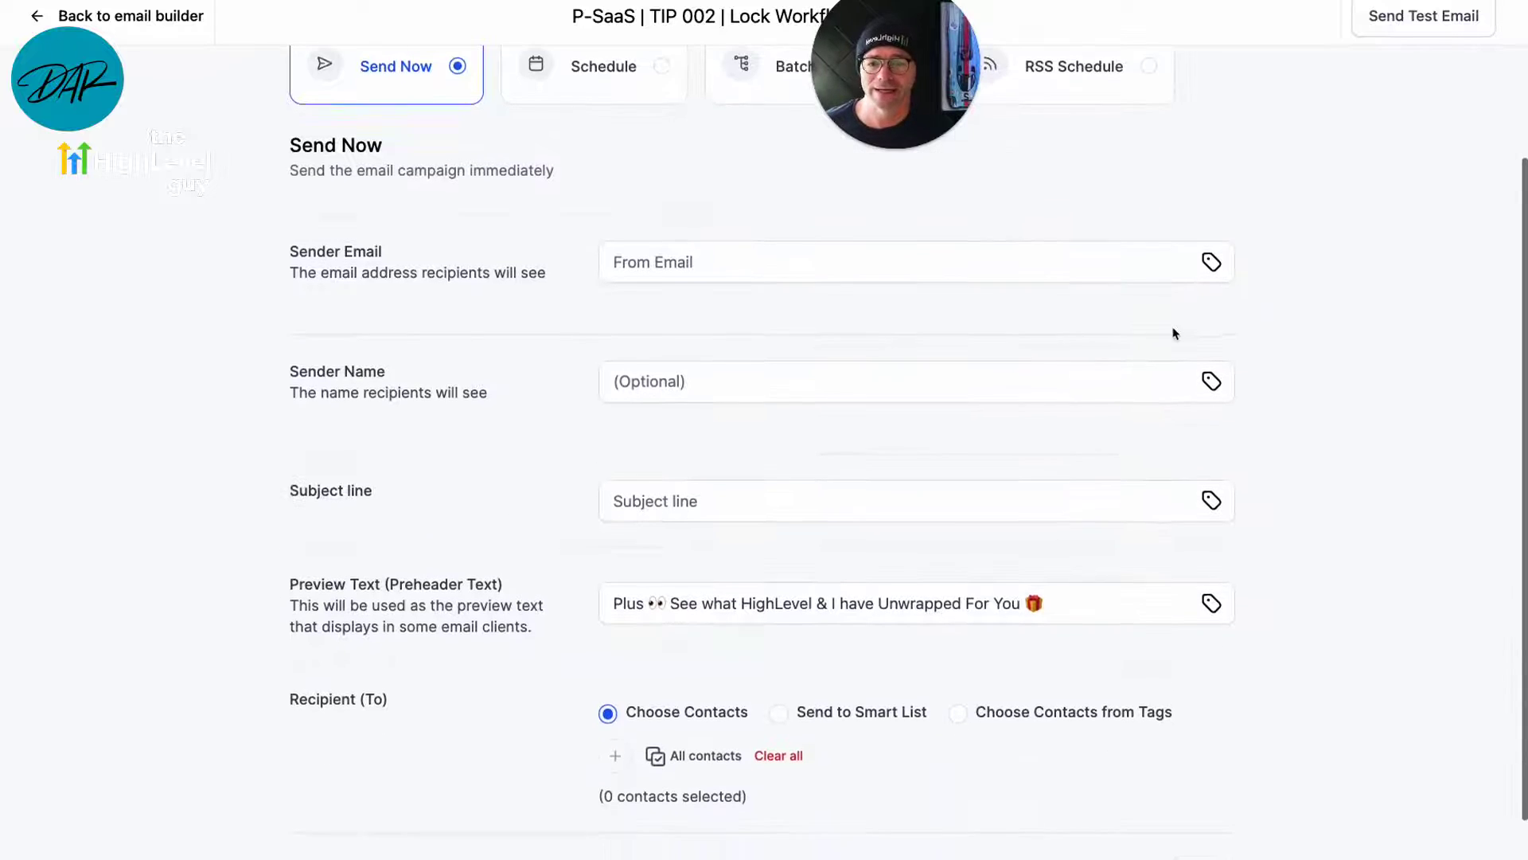
pyautogui.scroll(-1, 1175, 332)
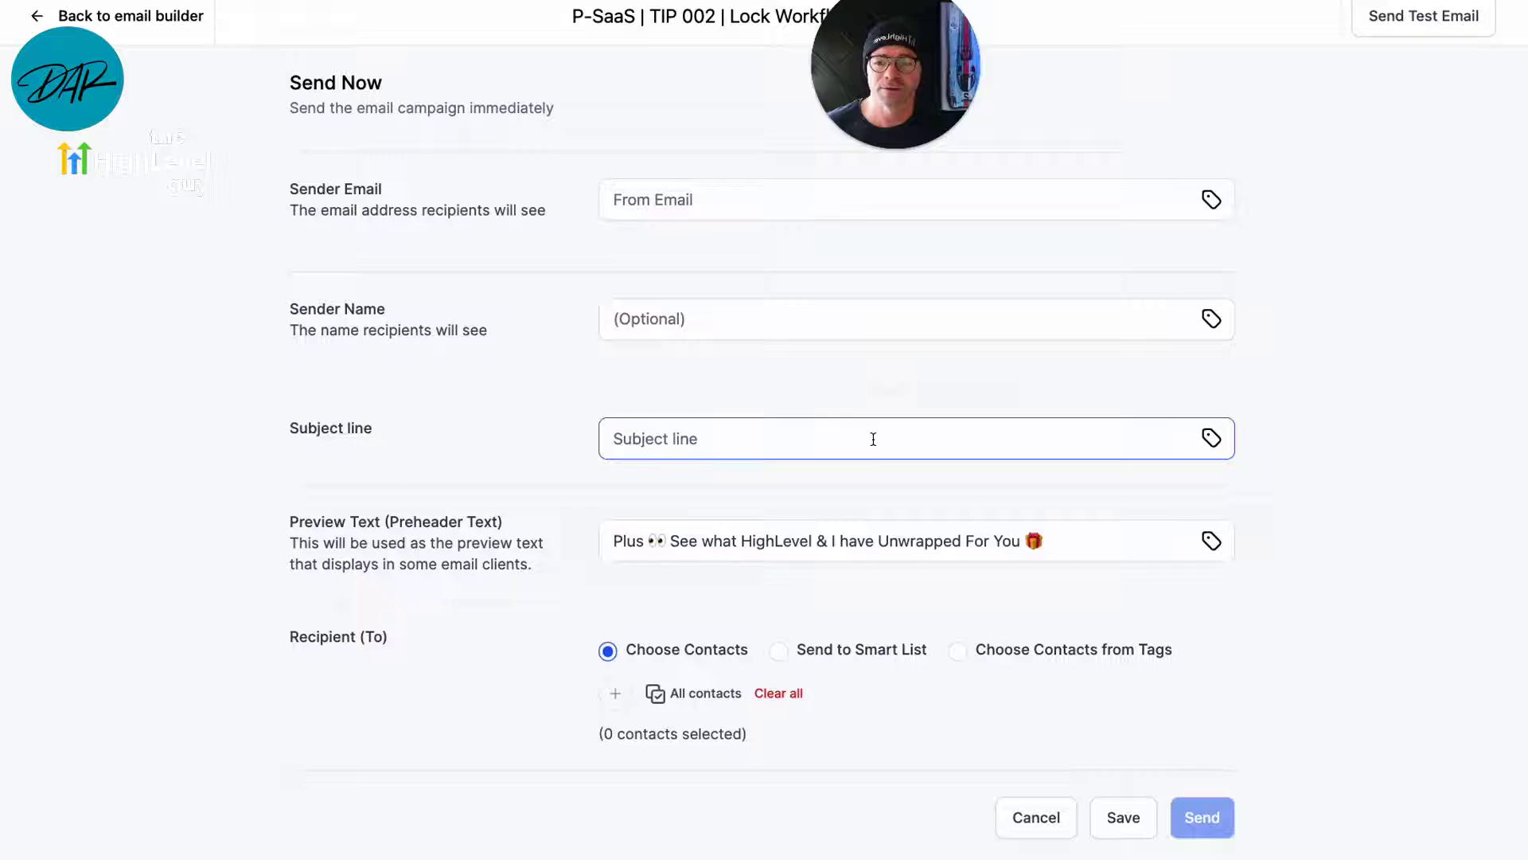
pyautogui.click(879, 535)
pyautogui.click(910, 576)
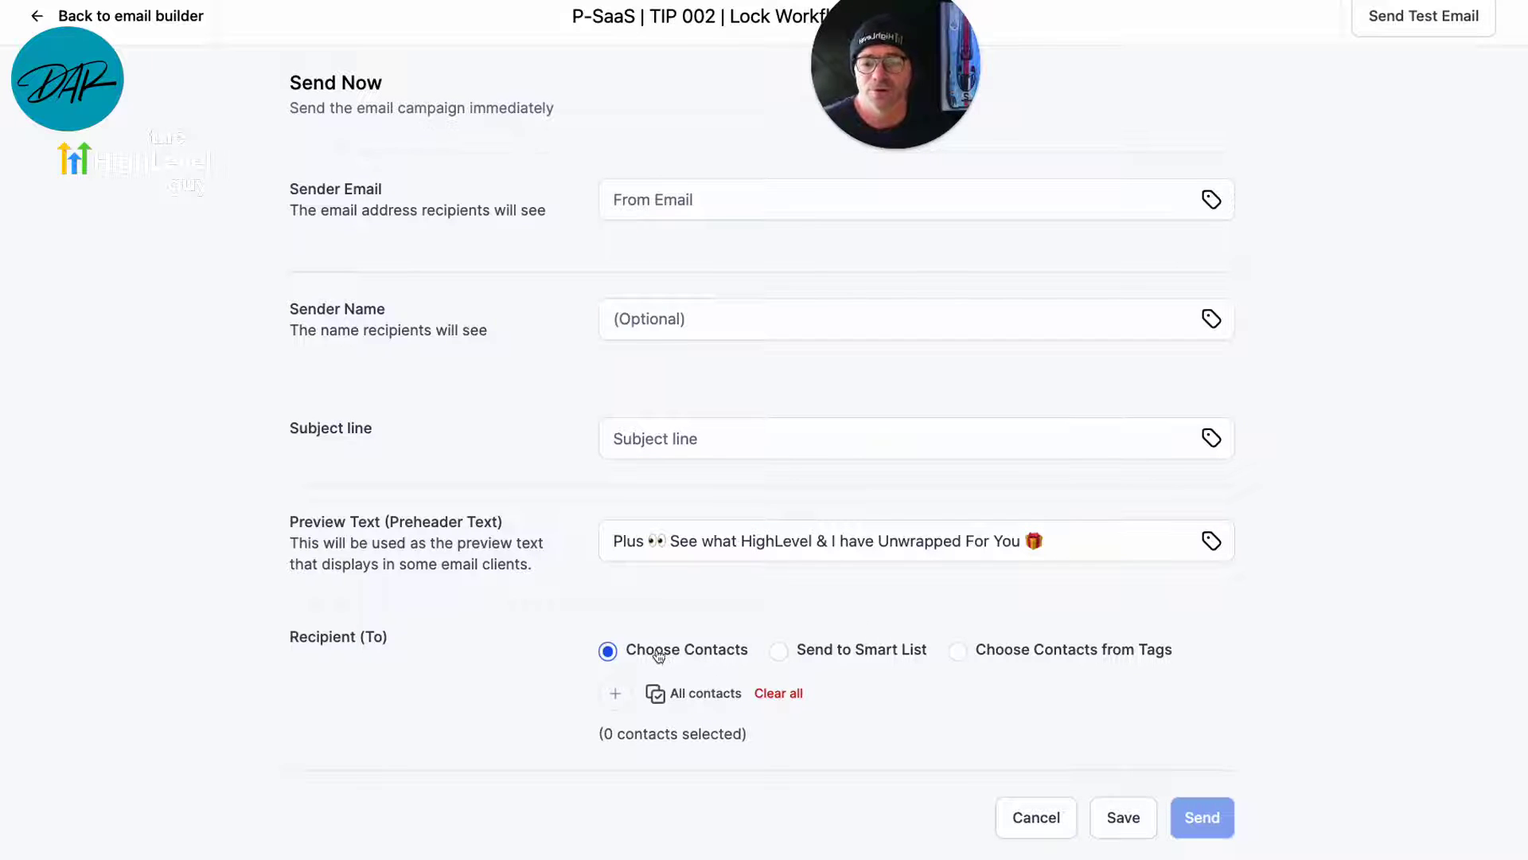
pyautogui.scroll(1, 984, 662)
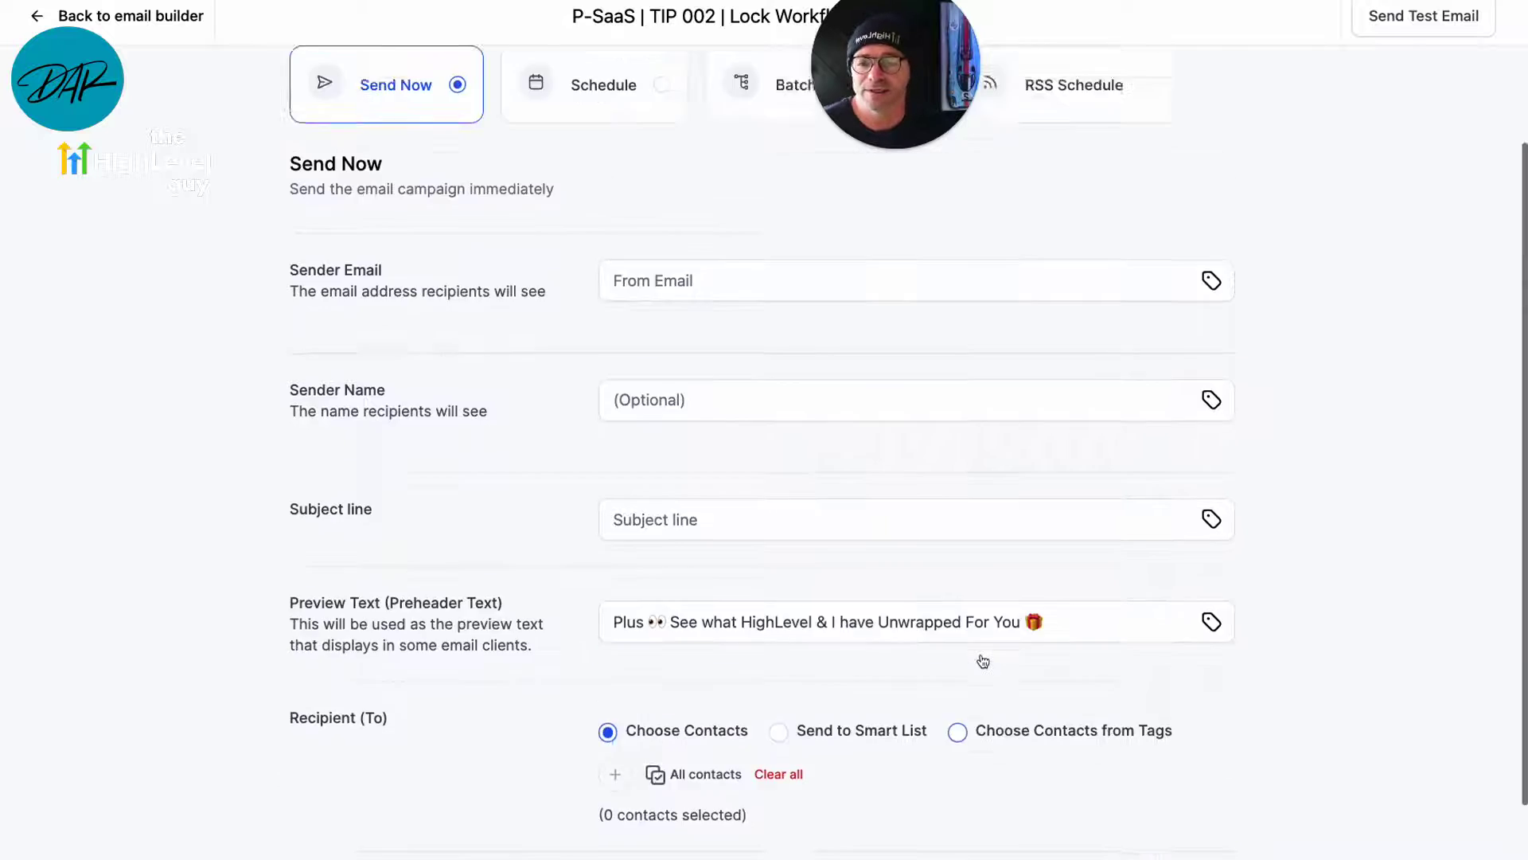
pyautogui.scroll(2, 984, 662)
pyautogui.click(995, 402)
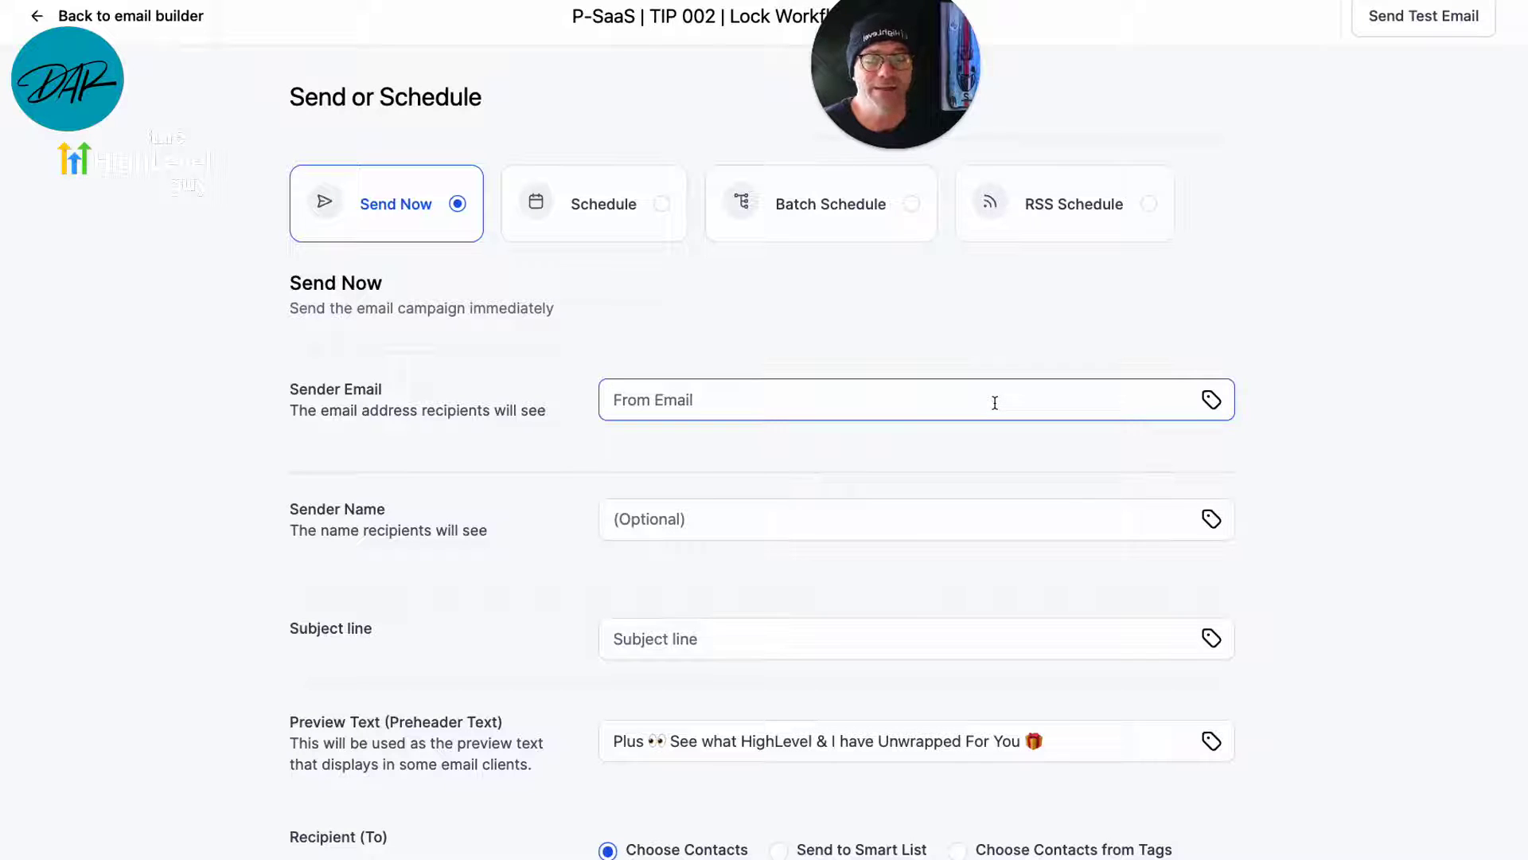
pyautogui.click(9, 42)
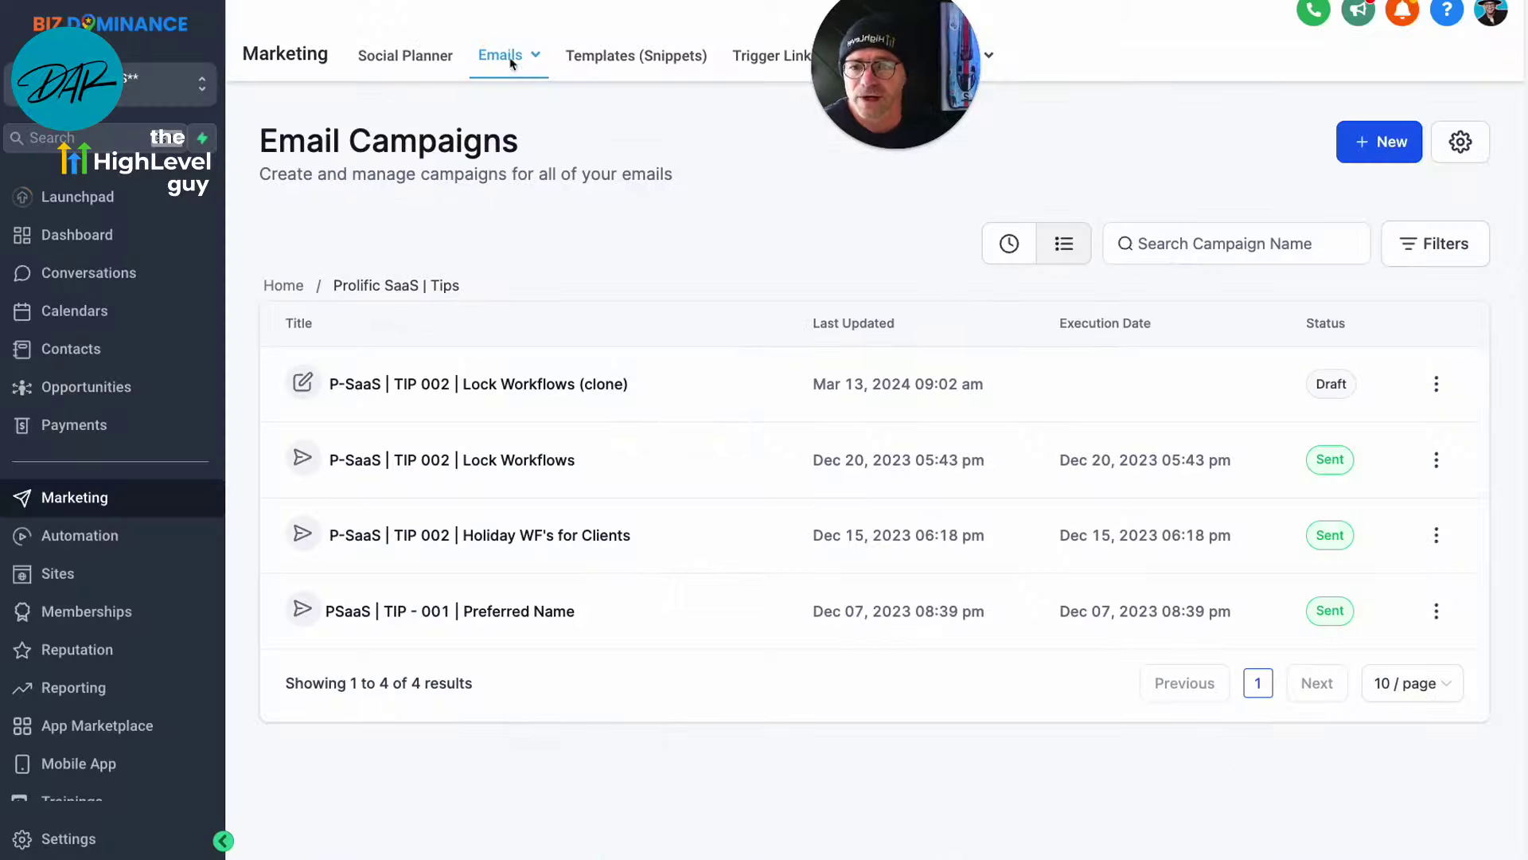
# Step: Switch to Email Templates and open the Prolific | *Templates* folder
pyautogui.click(519, 56)
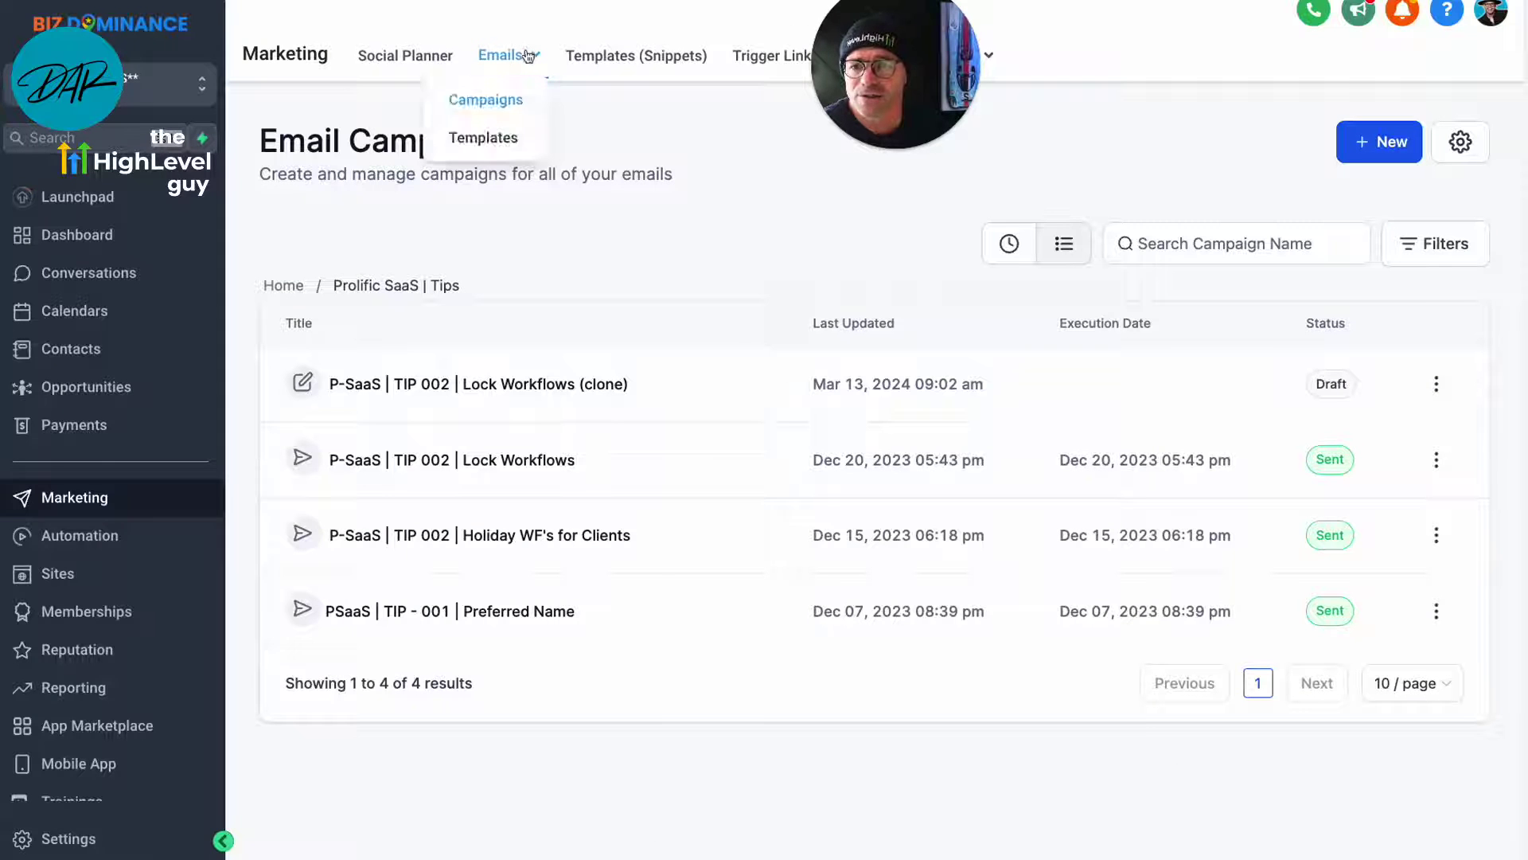
pyautogui.click(505, 140)
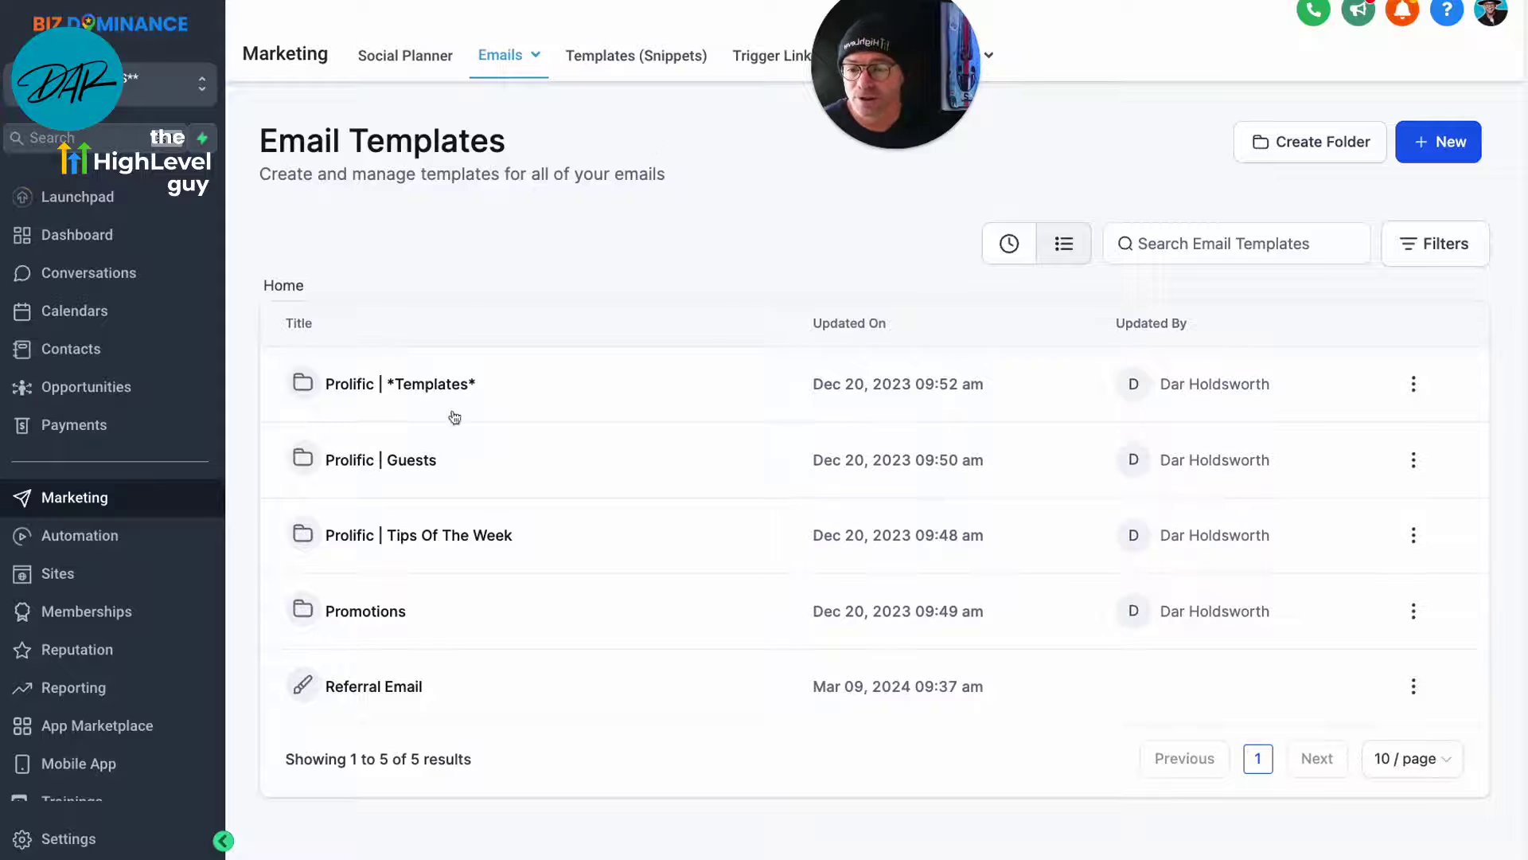
pyautogui.click(406, 385)
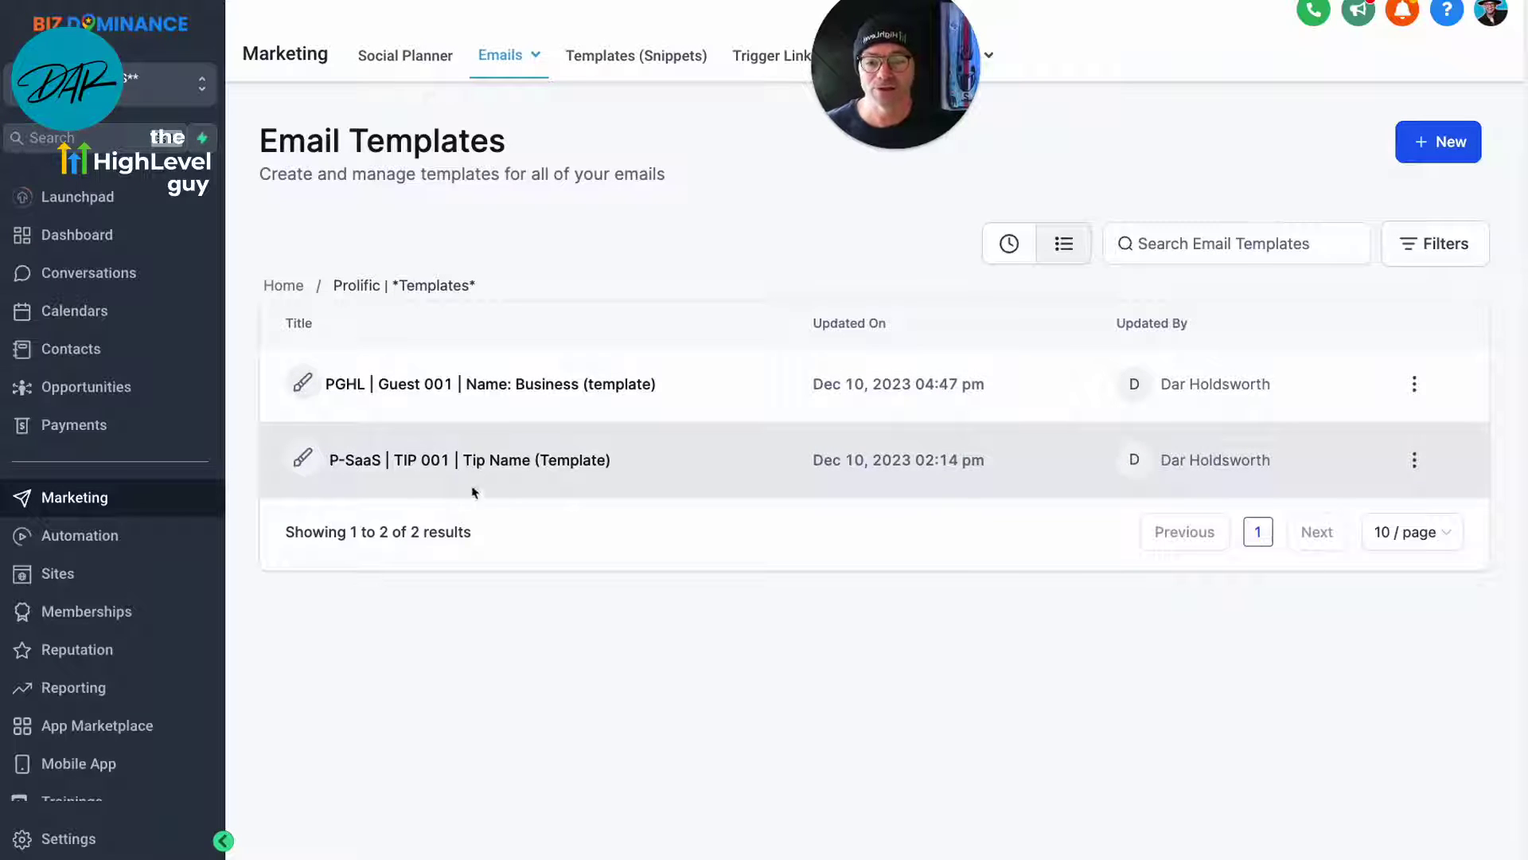
# Step: Open the P-SaaS | TIP 001 template and scroll through its content
pyautogui.click(470, 460)
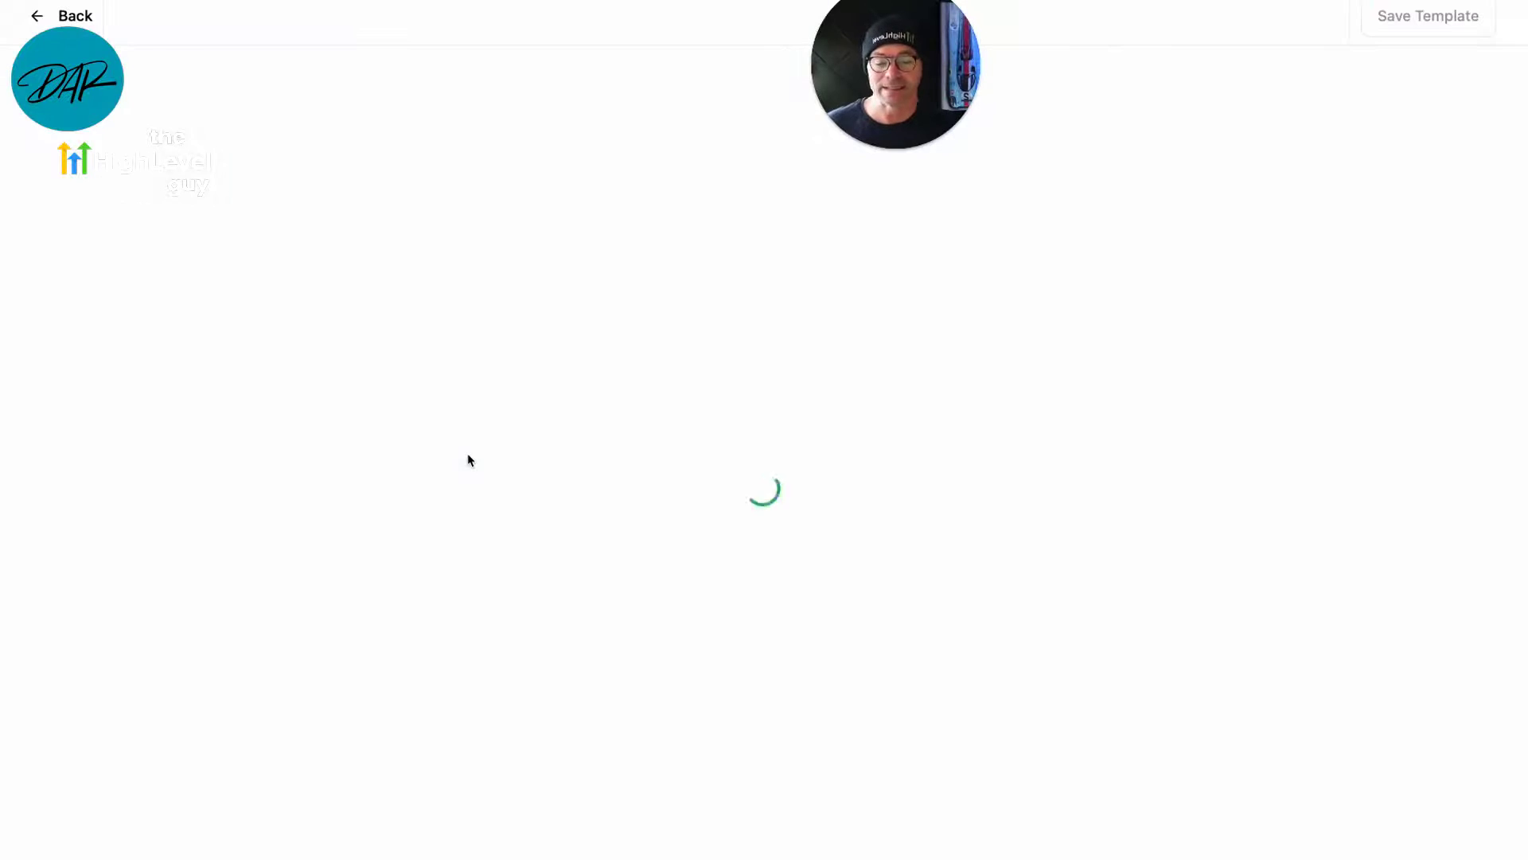
pyautogui.scroll(-6, 466, 452)
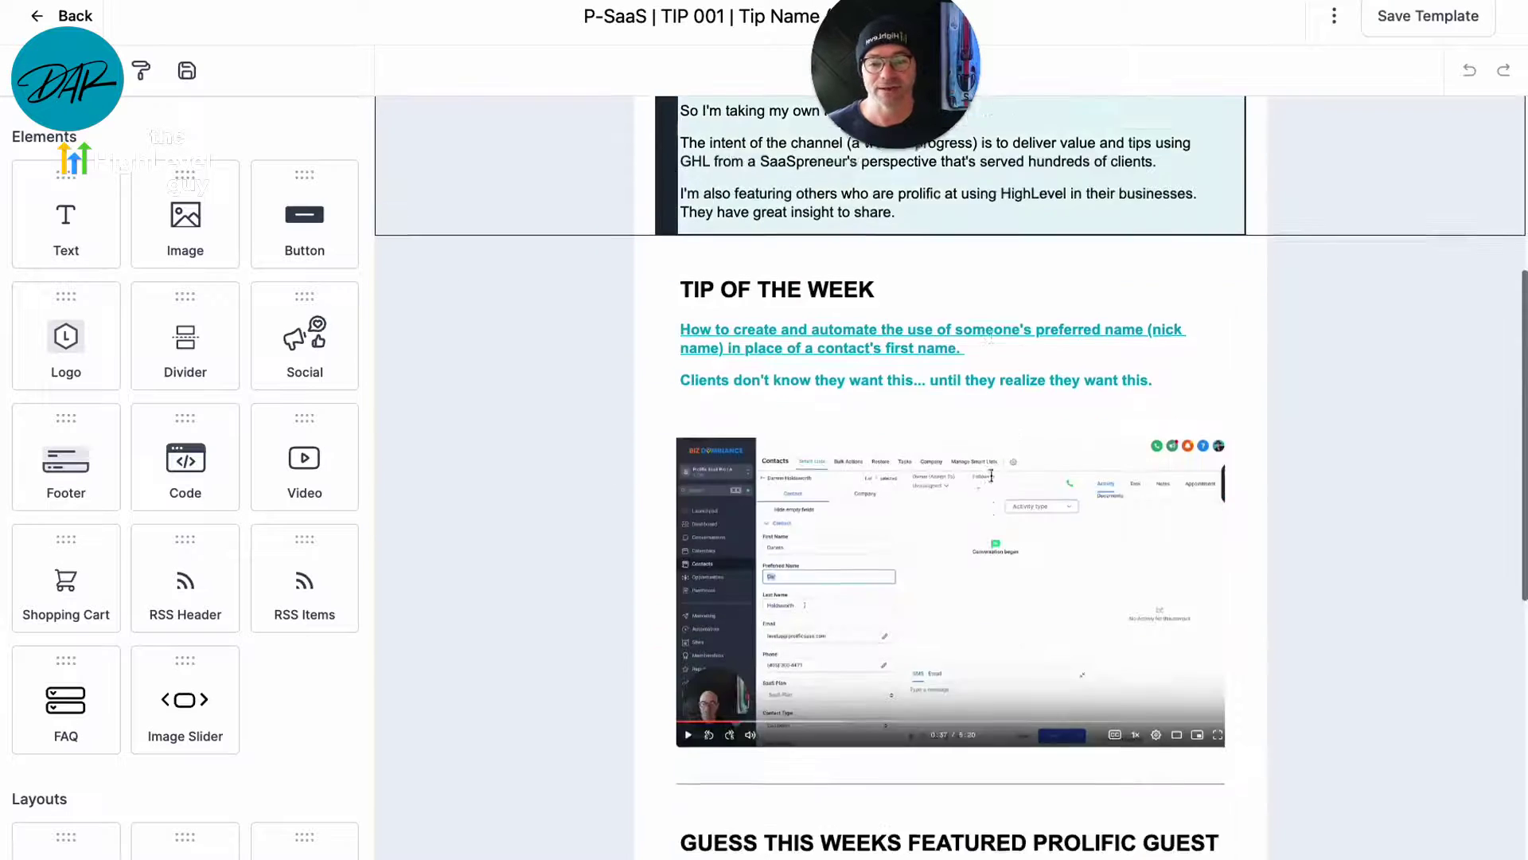
pyautogui.scroll(6, 952, 477)
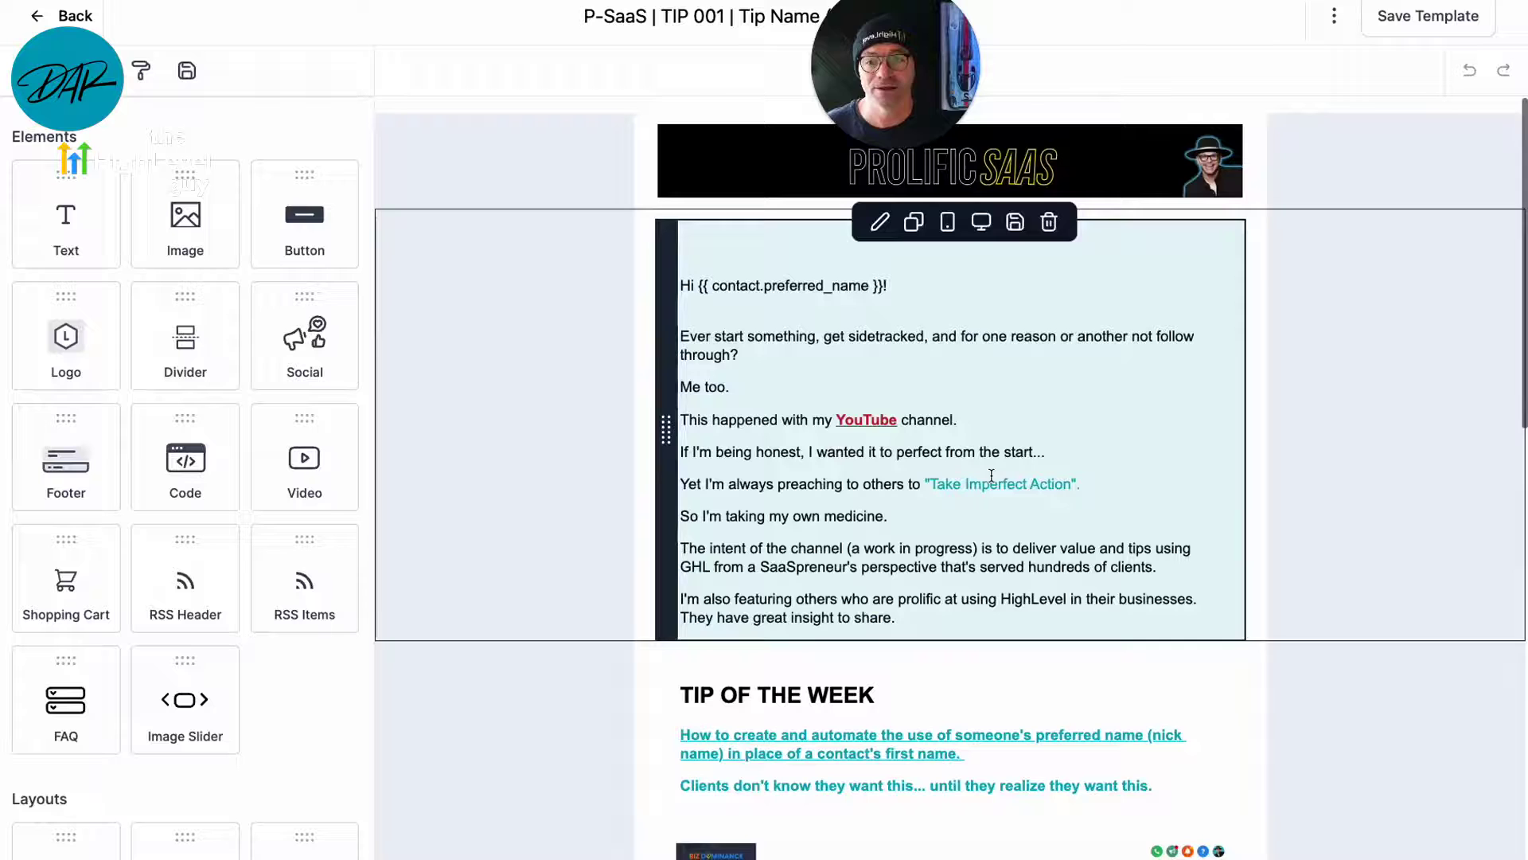
# Step: Return to the templates home and open the Prolific | Tips Of The Week folder
pyautogui.click(38, 16)
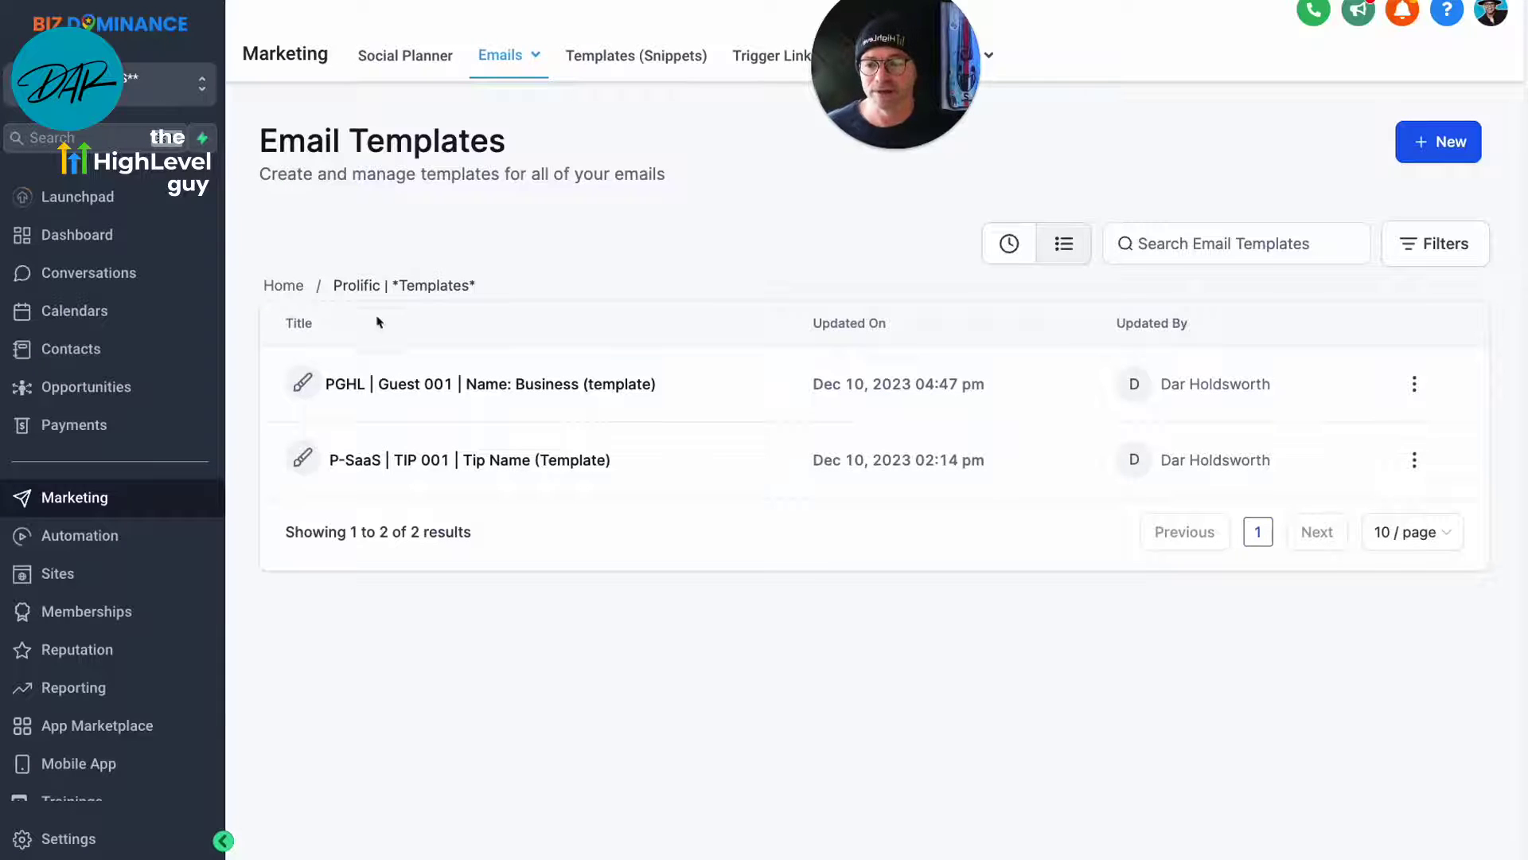
pyautogui.click(281, 288)
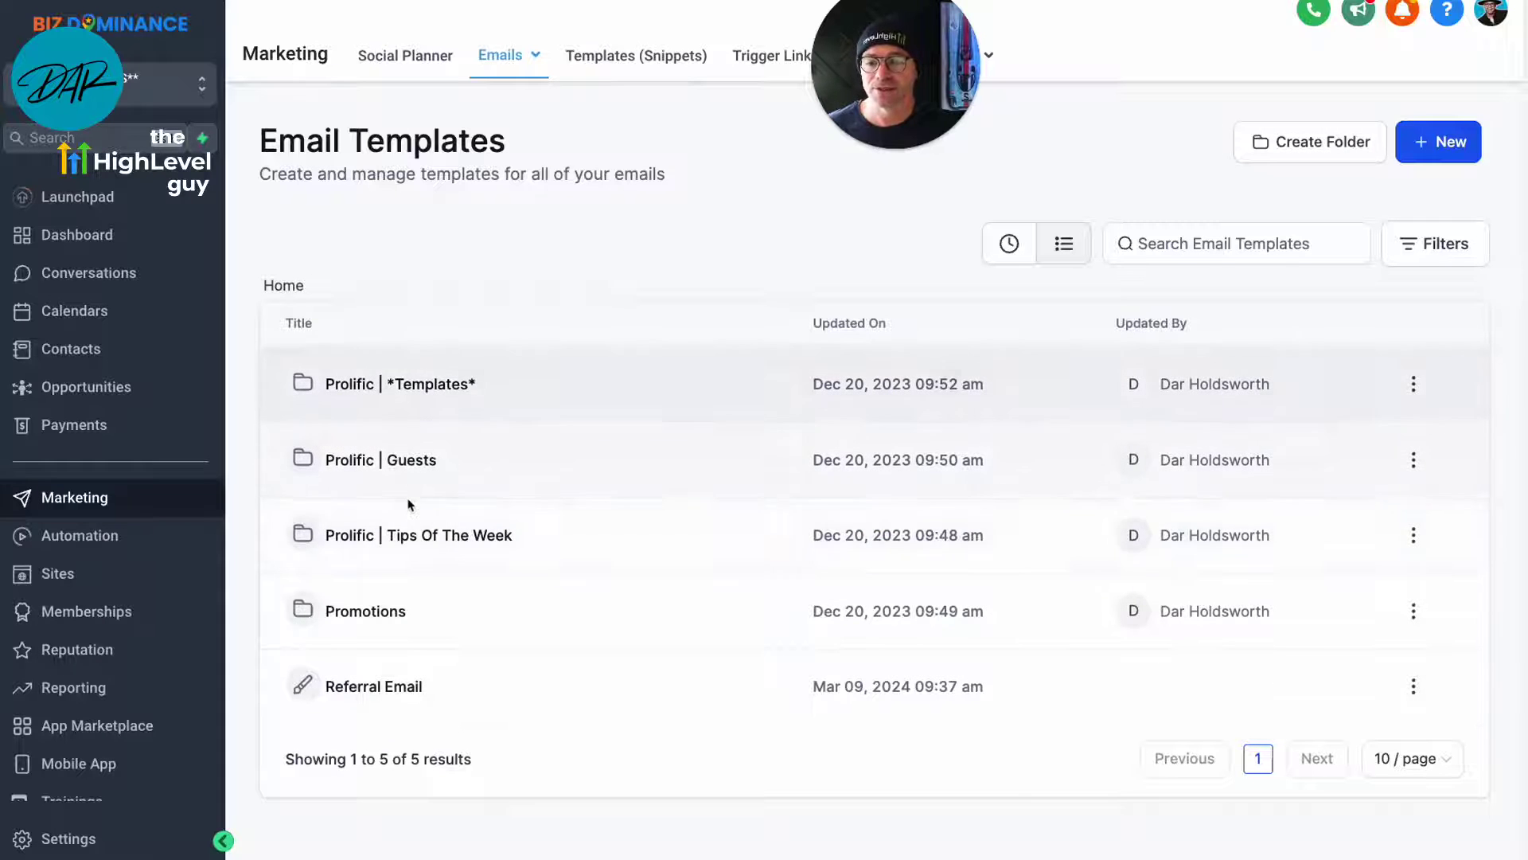
pyautogui.click(419, 536)
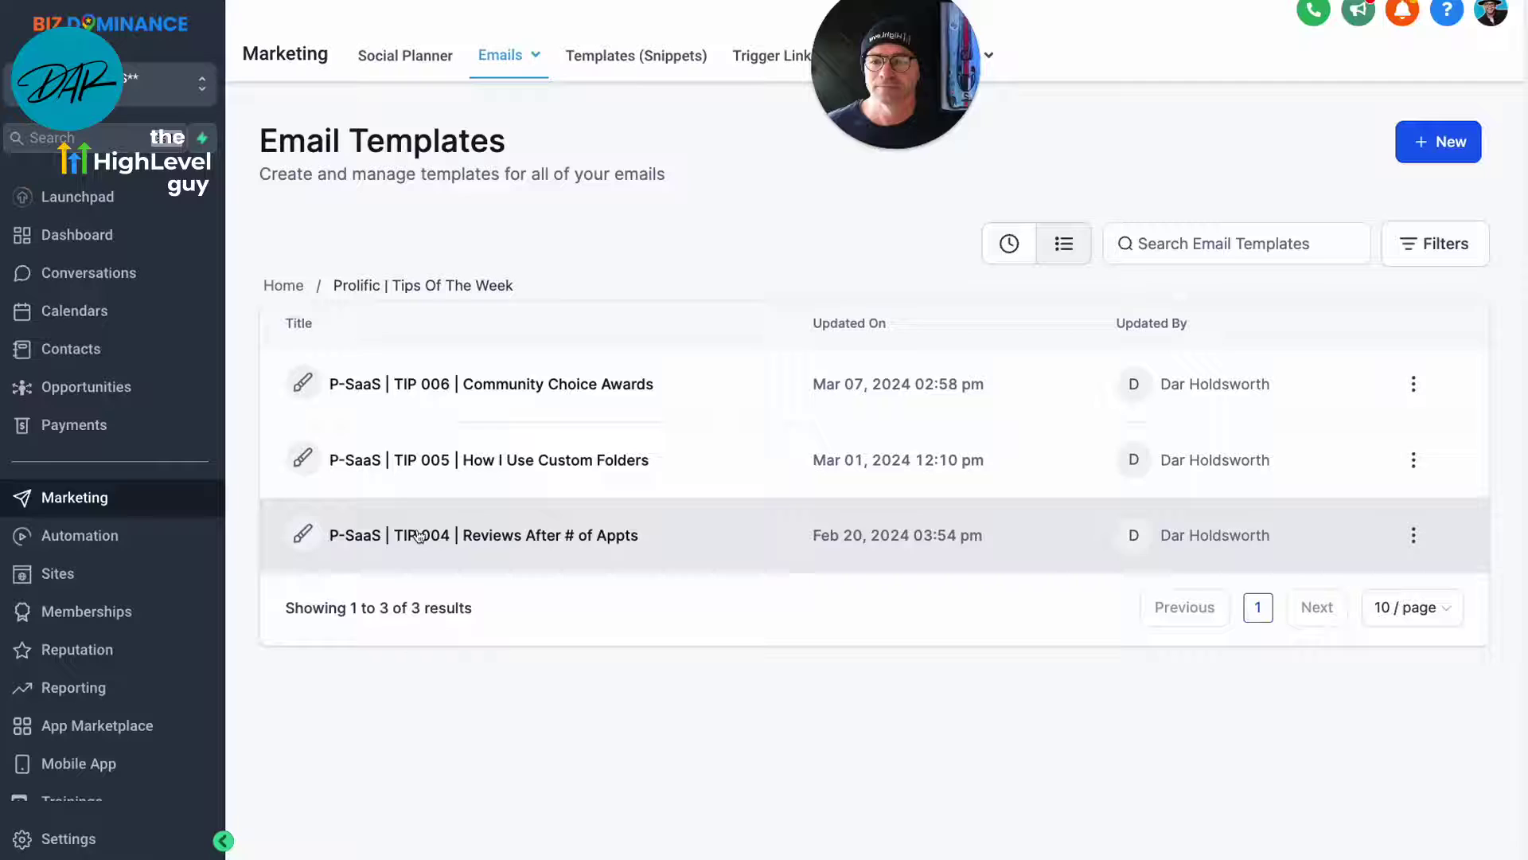
# Step: Open the P-SaaS | TIP 006 | Community template and scroll down its email canvas
pyautogui.click(530, 386)
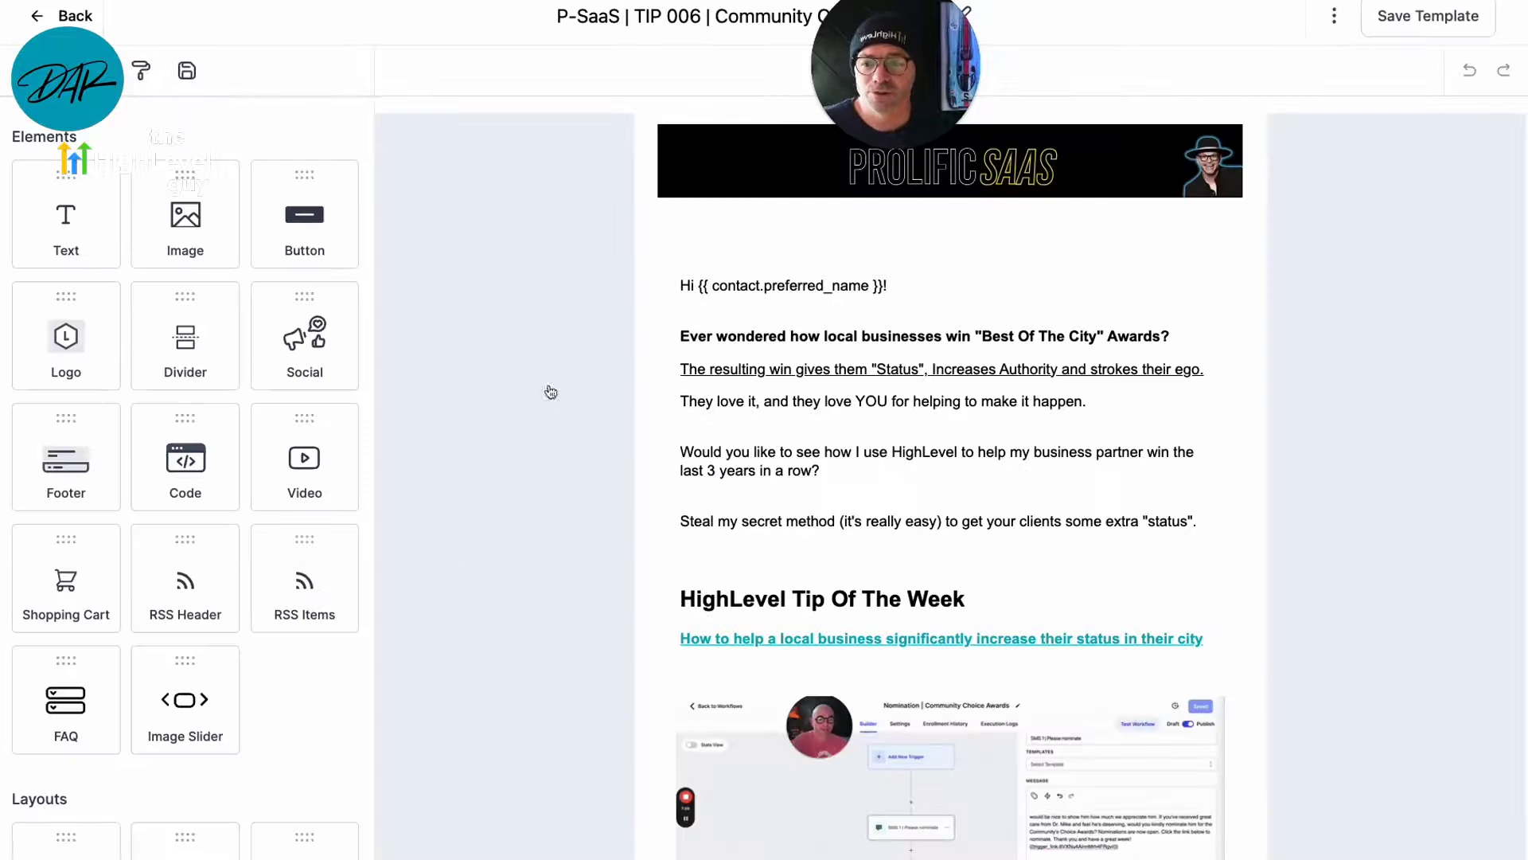
pyautogui.scroll(-3, 808, 350)
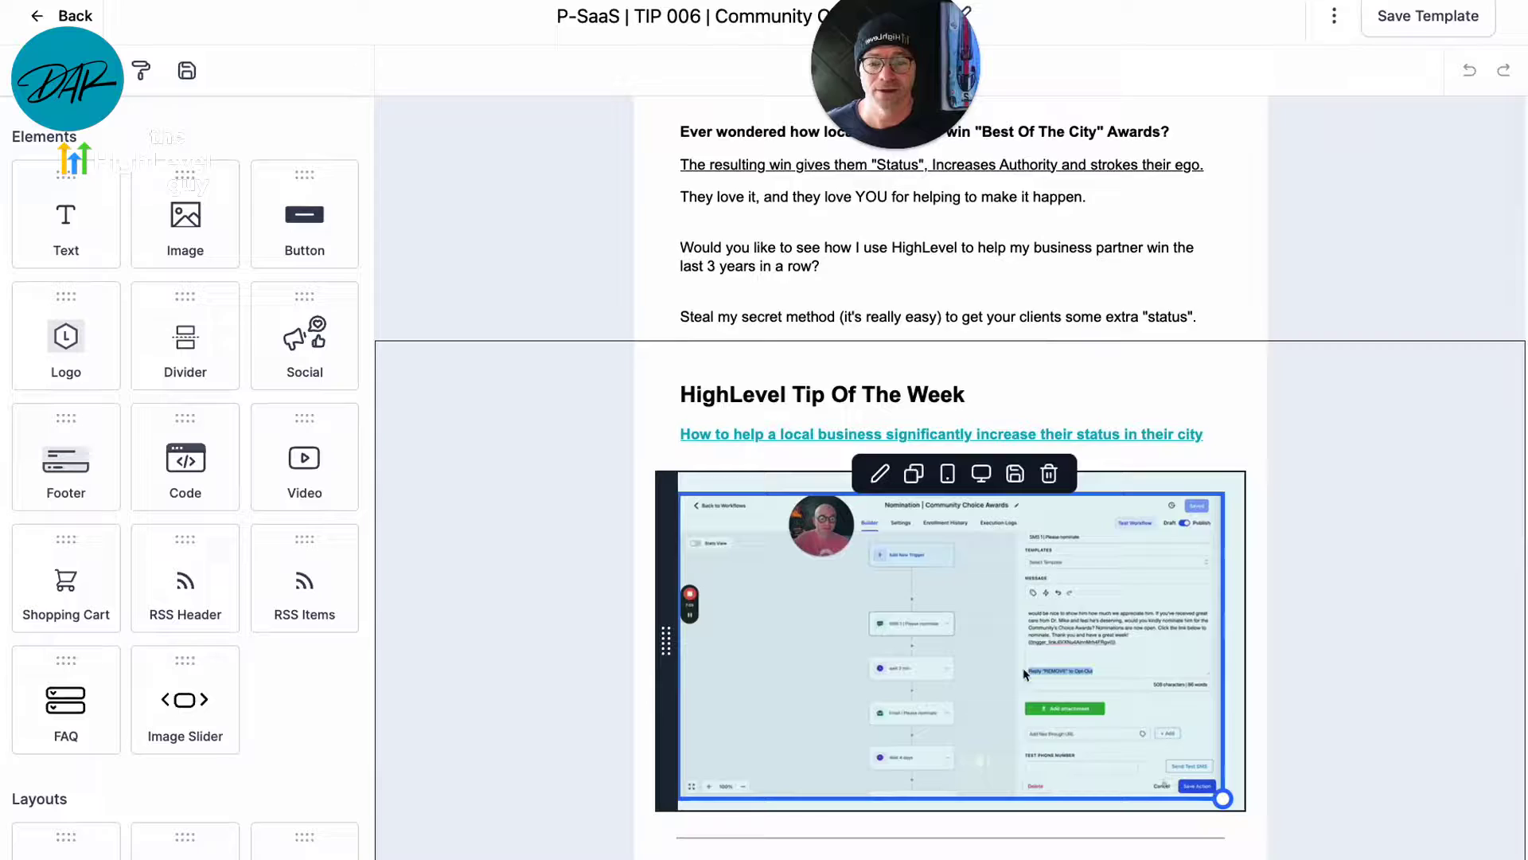
pyautogui.scroll(-5, 1006, 623)
pyautogui.scroll(8, 1006, 624)
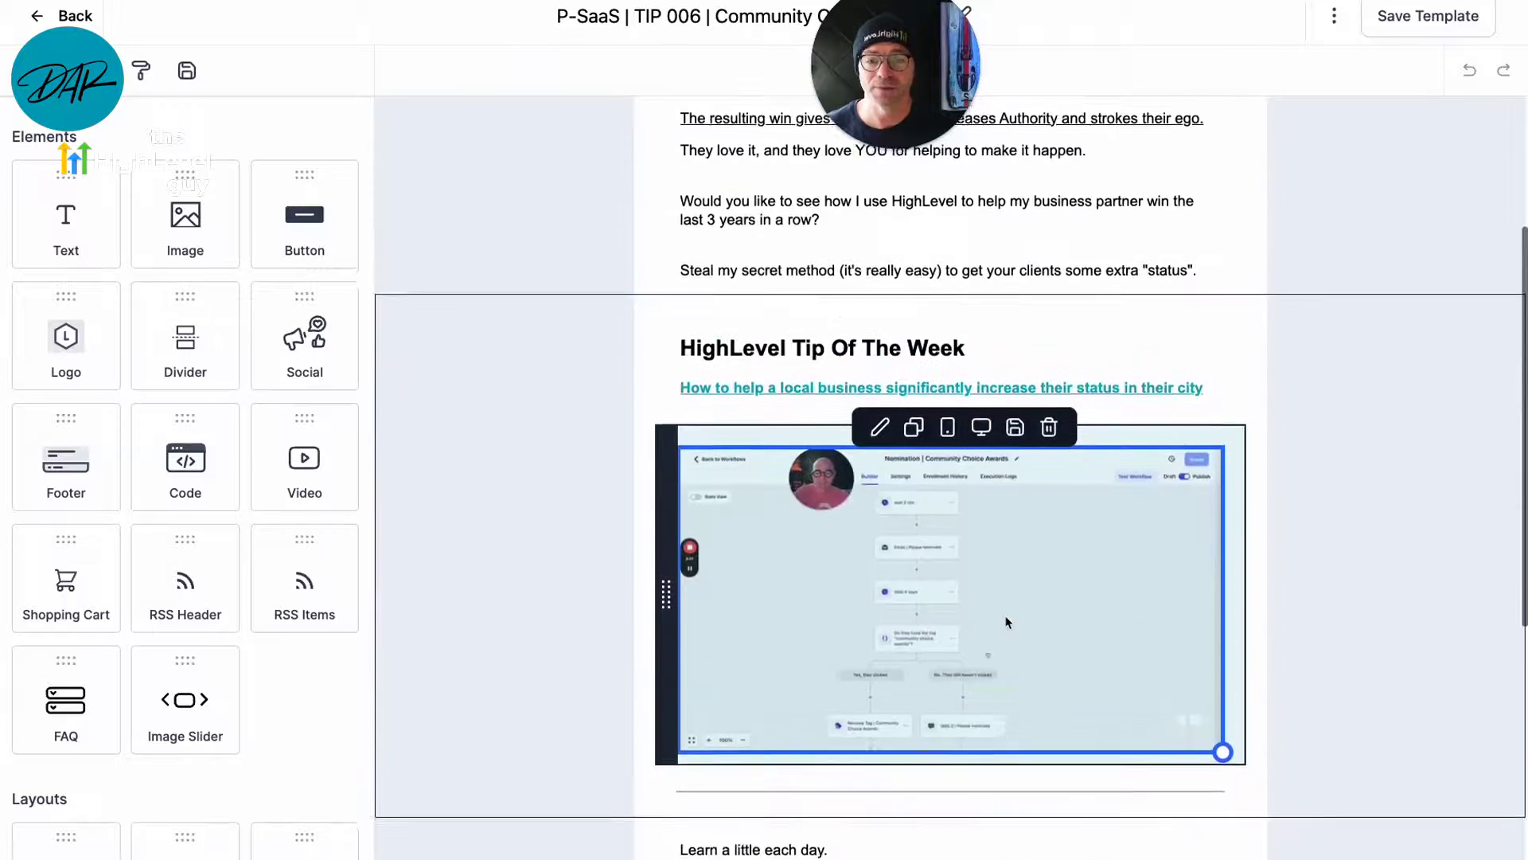
pyautogui.scroll(-1, 980, 333)
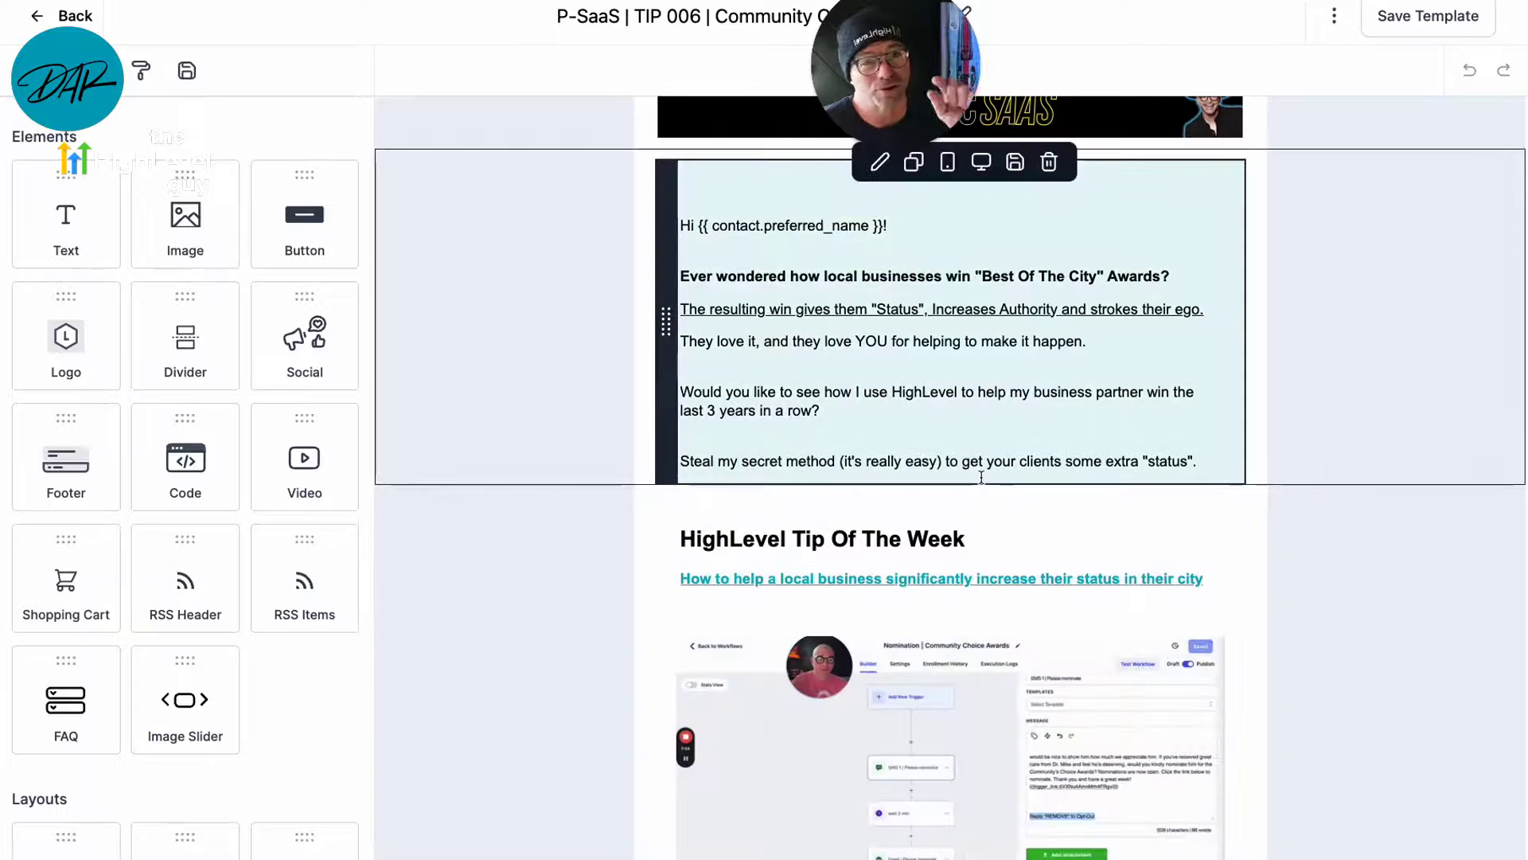
pyautogui.scroll(-3, 979, 476)
# Step: Bring up the Edit Image settings for the workflow-screenshot video thumbnail
pyautogui.click(981, 477)
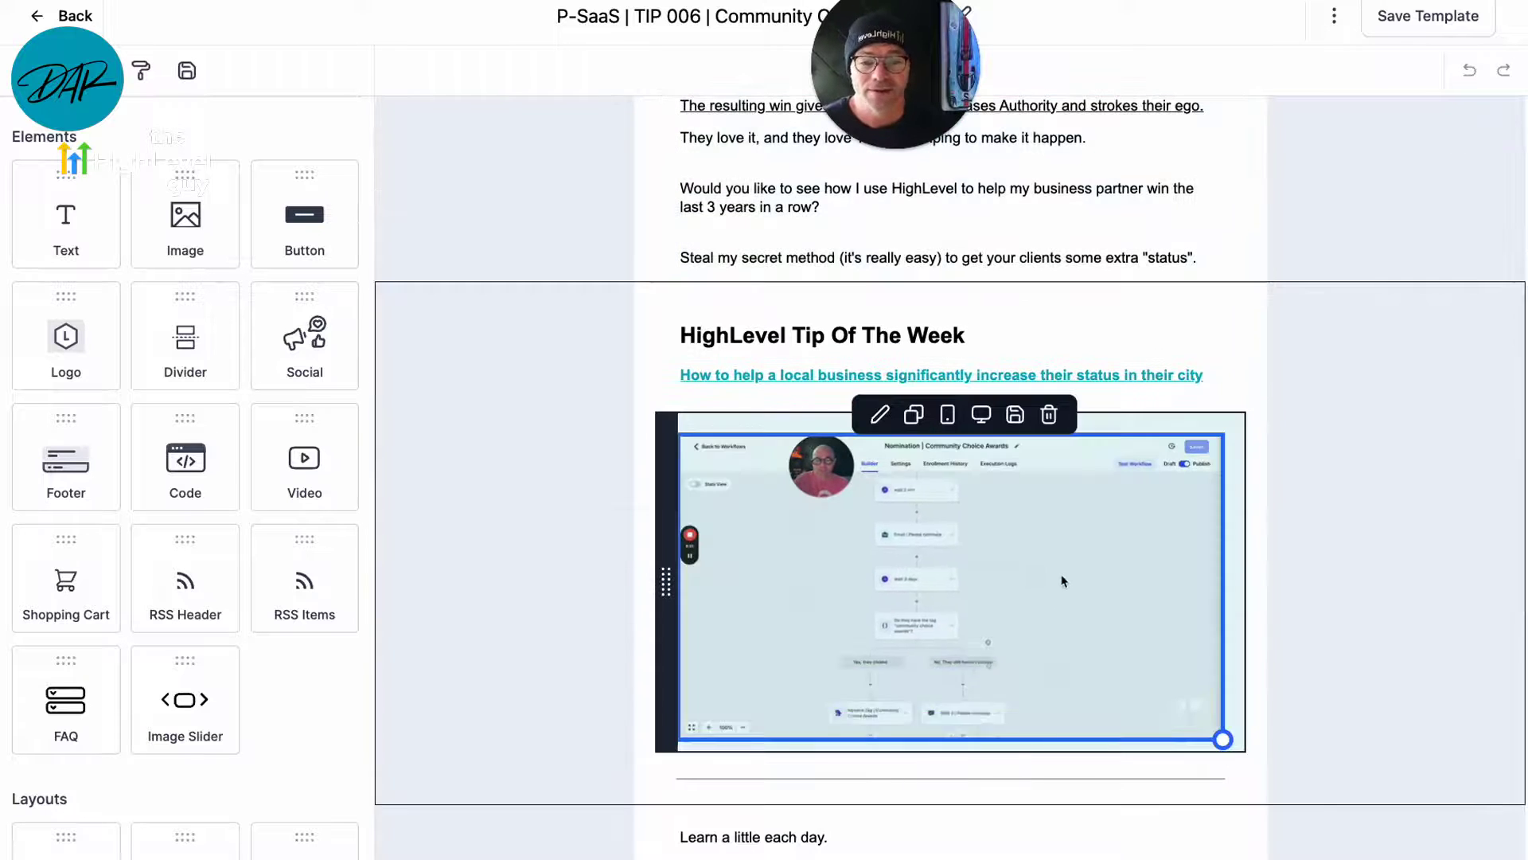
pyautogui.scroll(-1, 1064, 581)
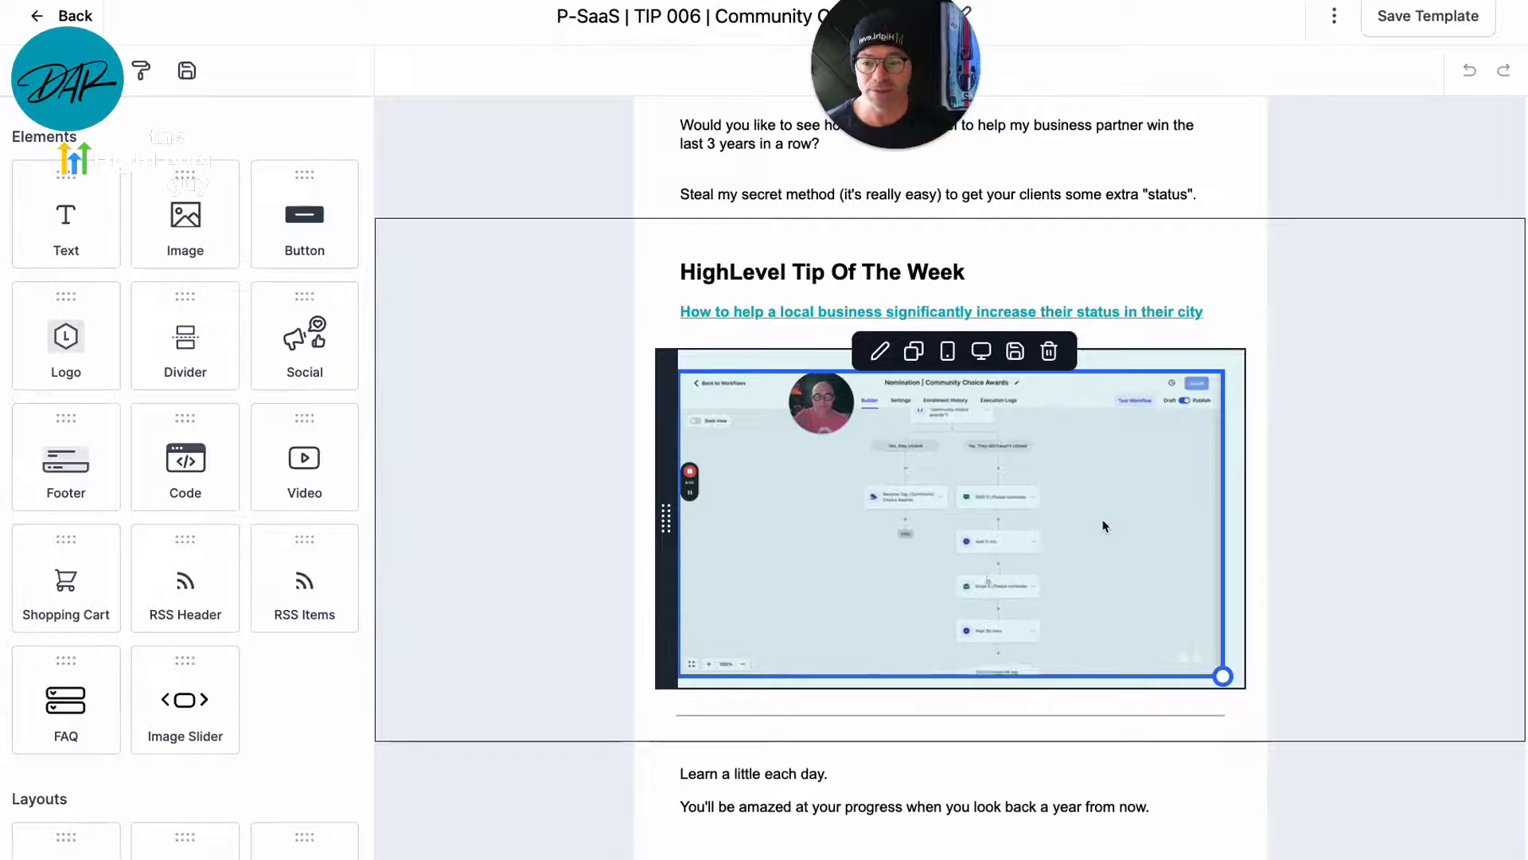
pyautogui.click(1104, 525)
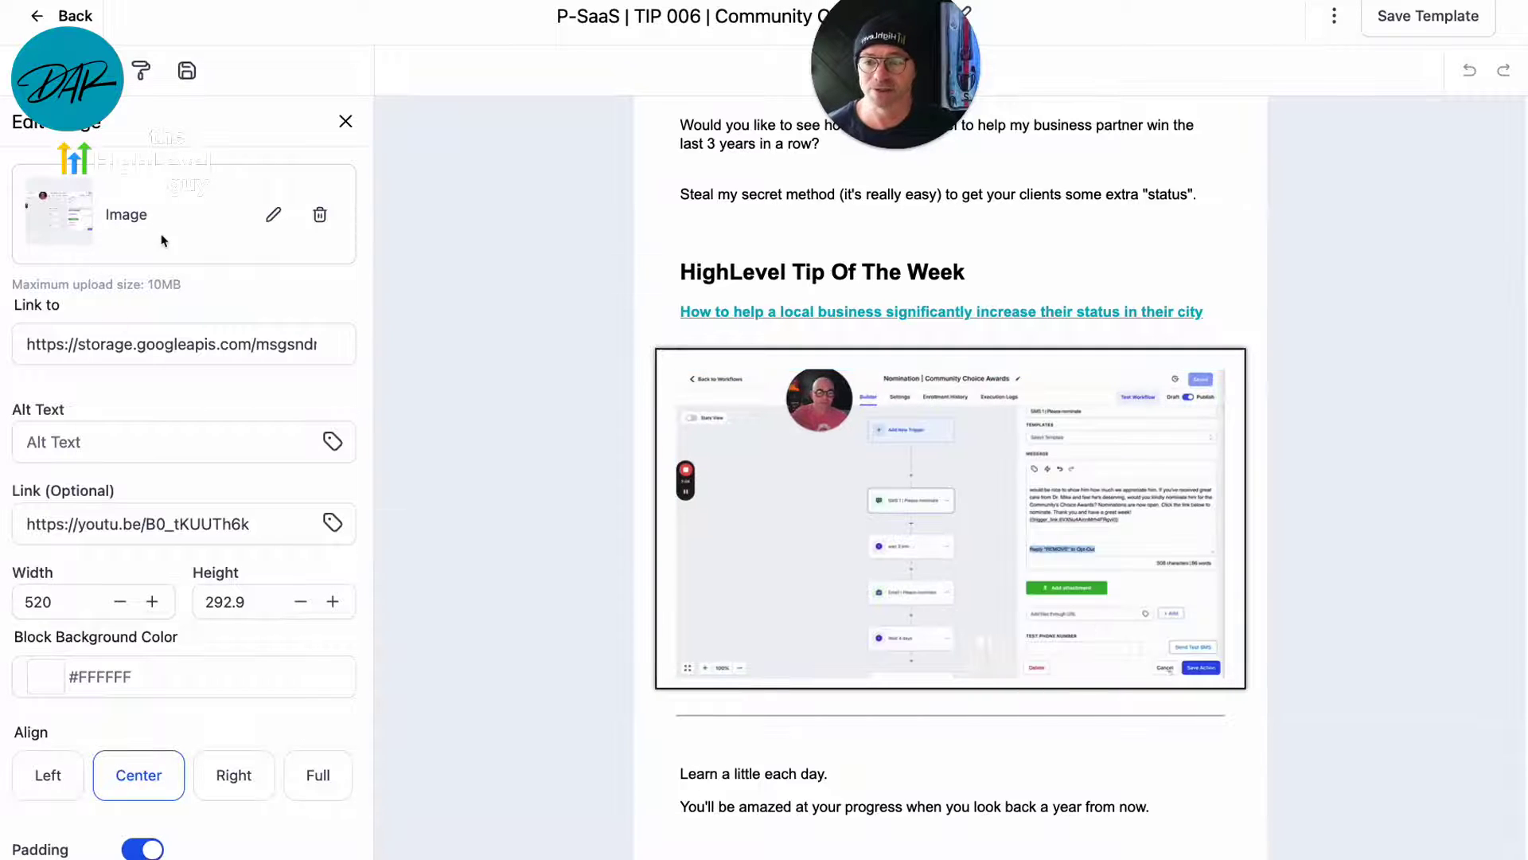
pyautogui.scroll(4, 851, 496)
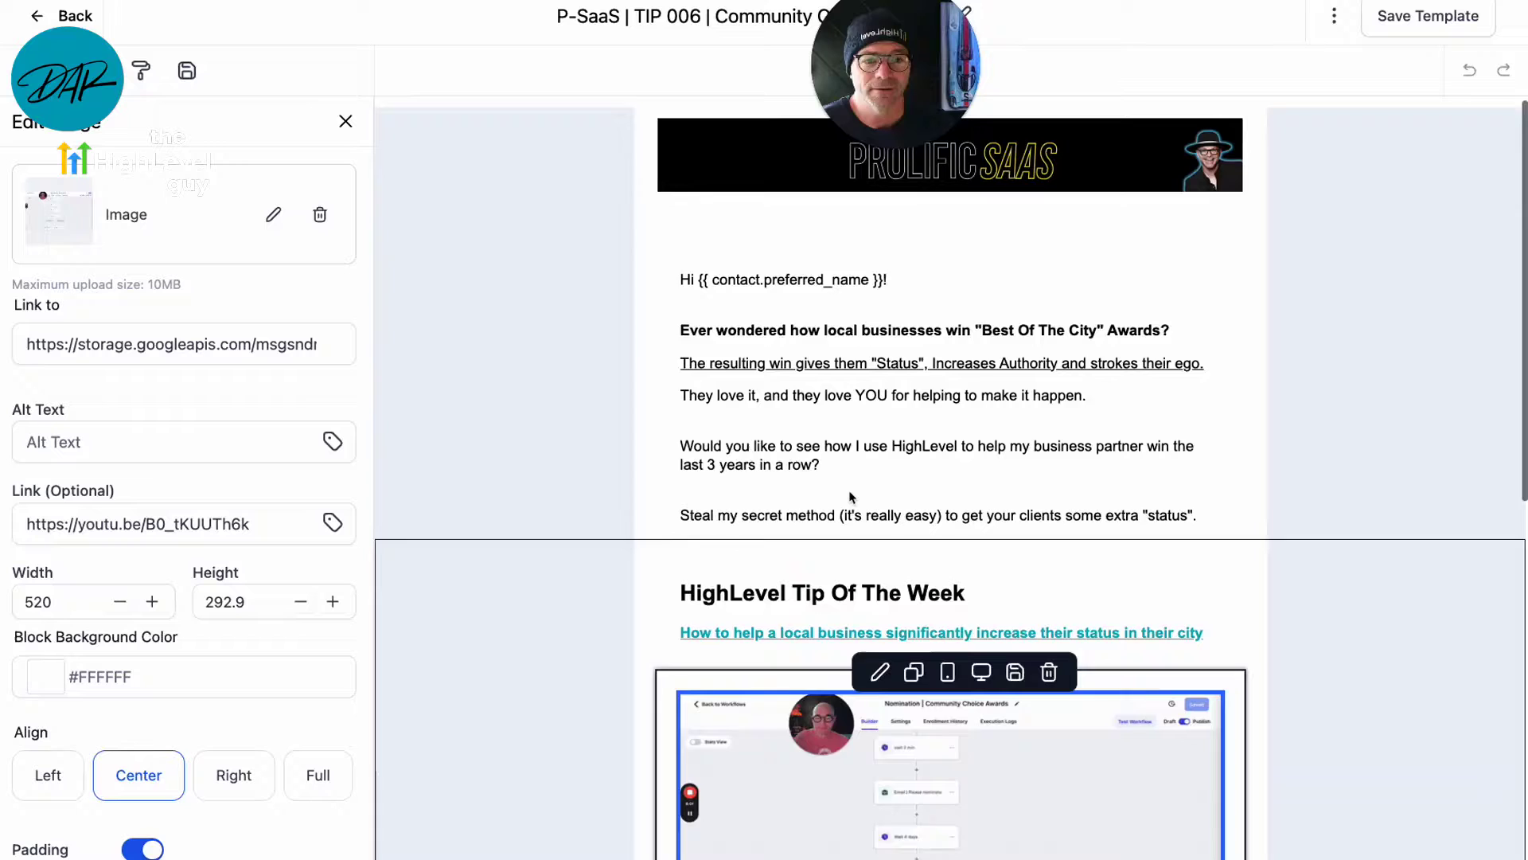
# Step: Check the TIP 006 preview text and 'Best Of Your City Awards!' subject in Settings, then save
pyautogui.click(1333, 20)
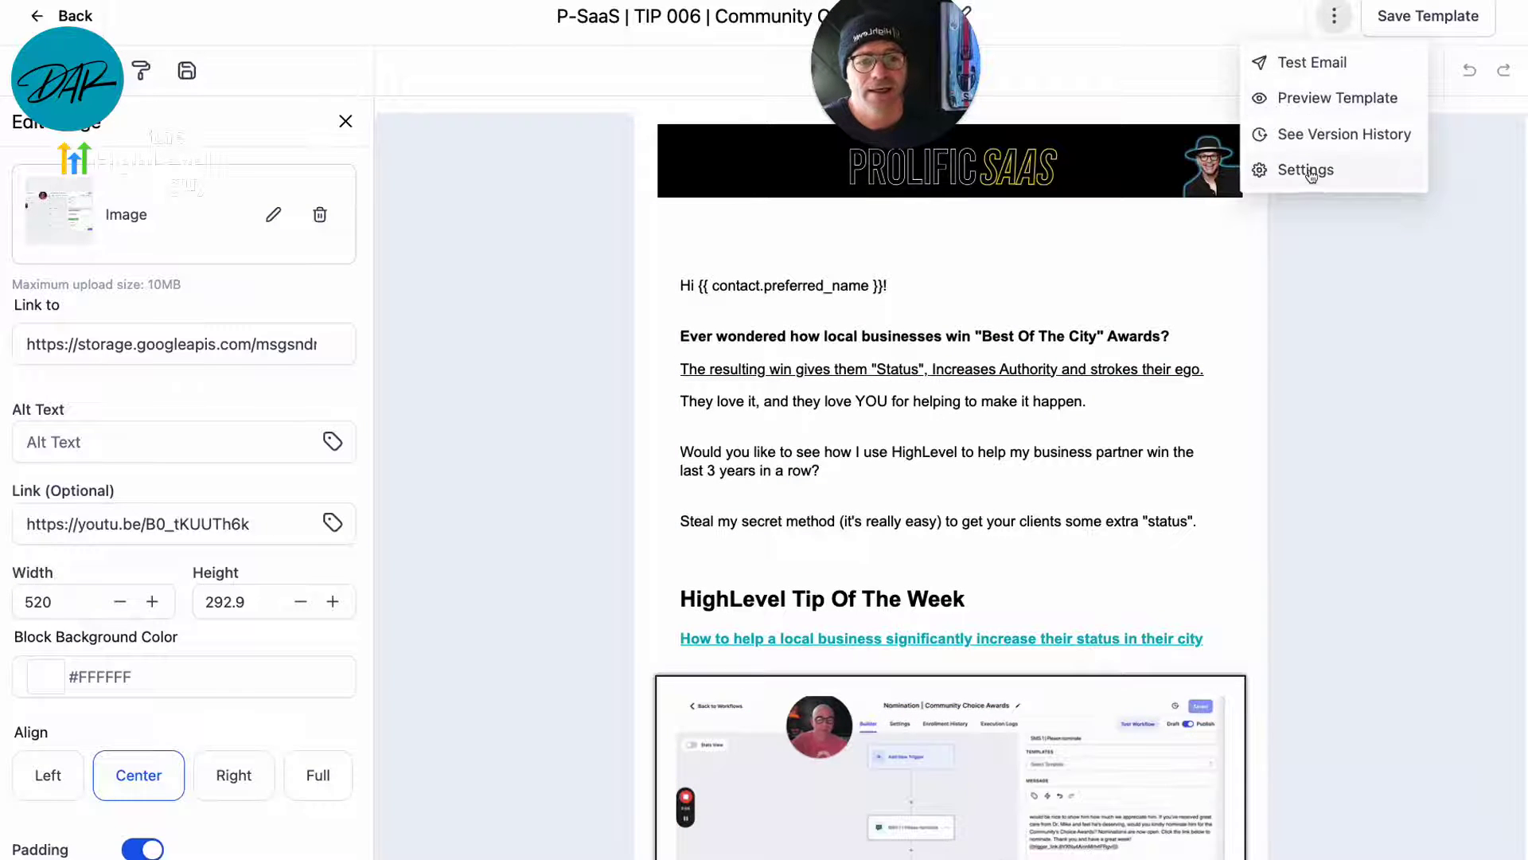
pyautogui.click(1311, 174)
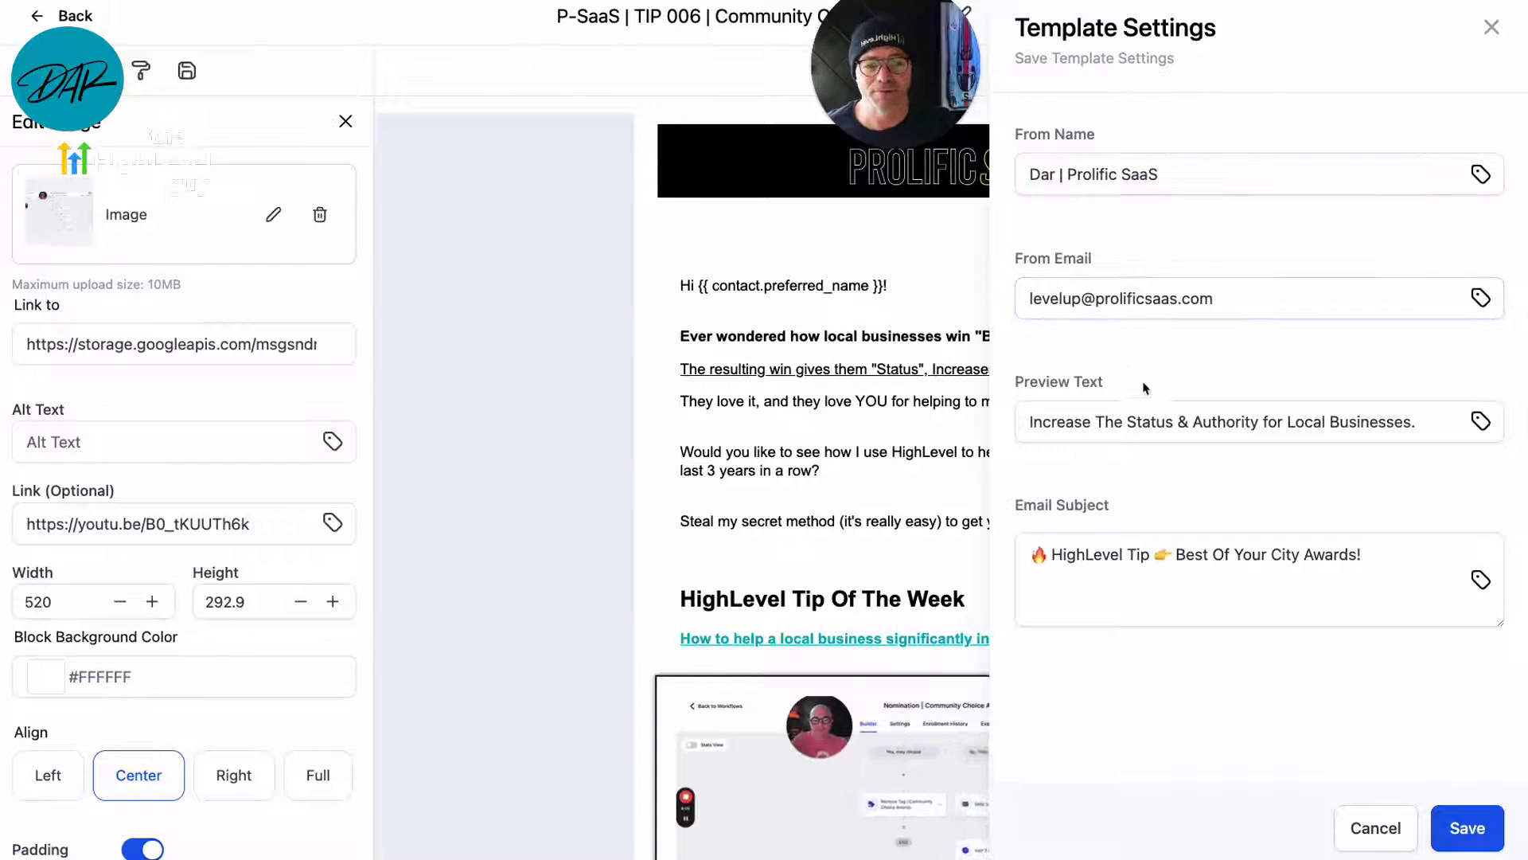
pyautogui.click(1154, 420)
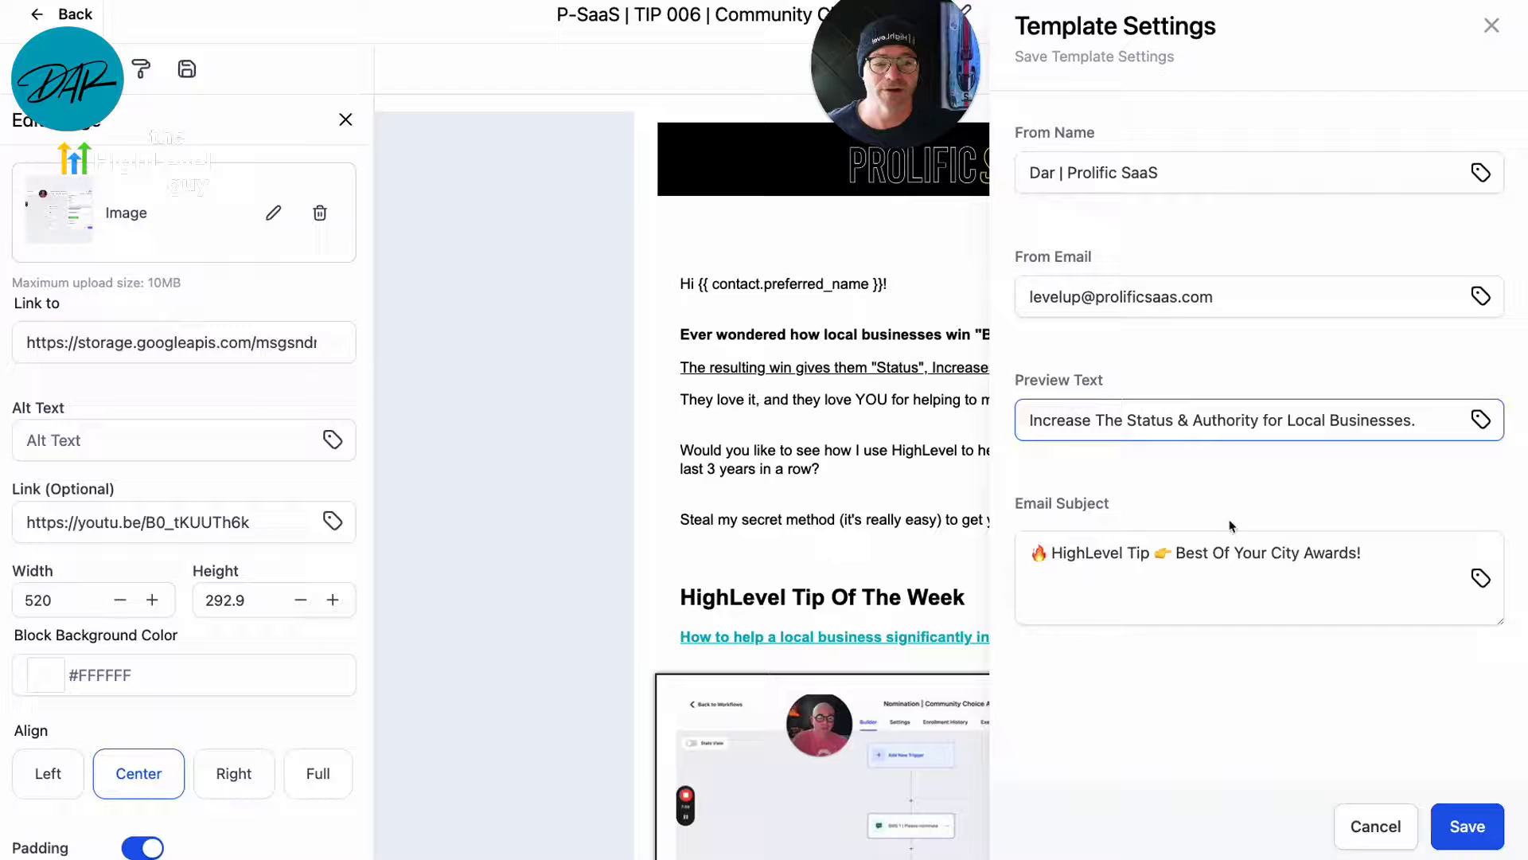
pyautogui.click(1197, 542)
pyautogui.click(1304, 679)
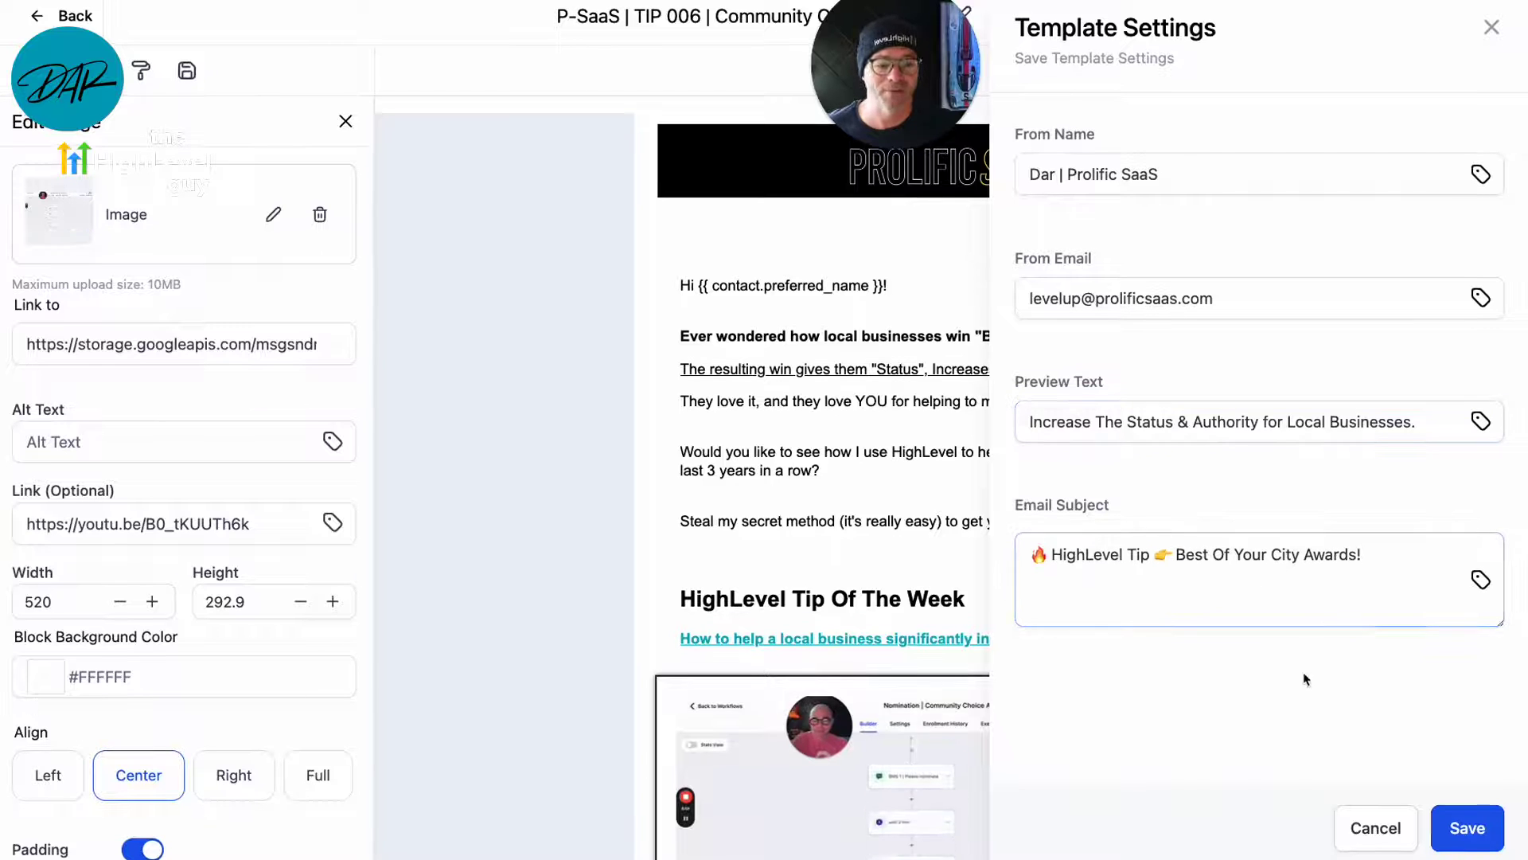
pyautogui.click(1482, 826)
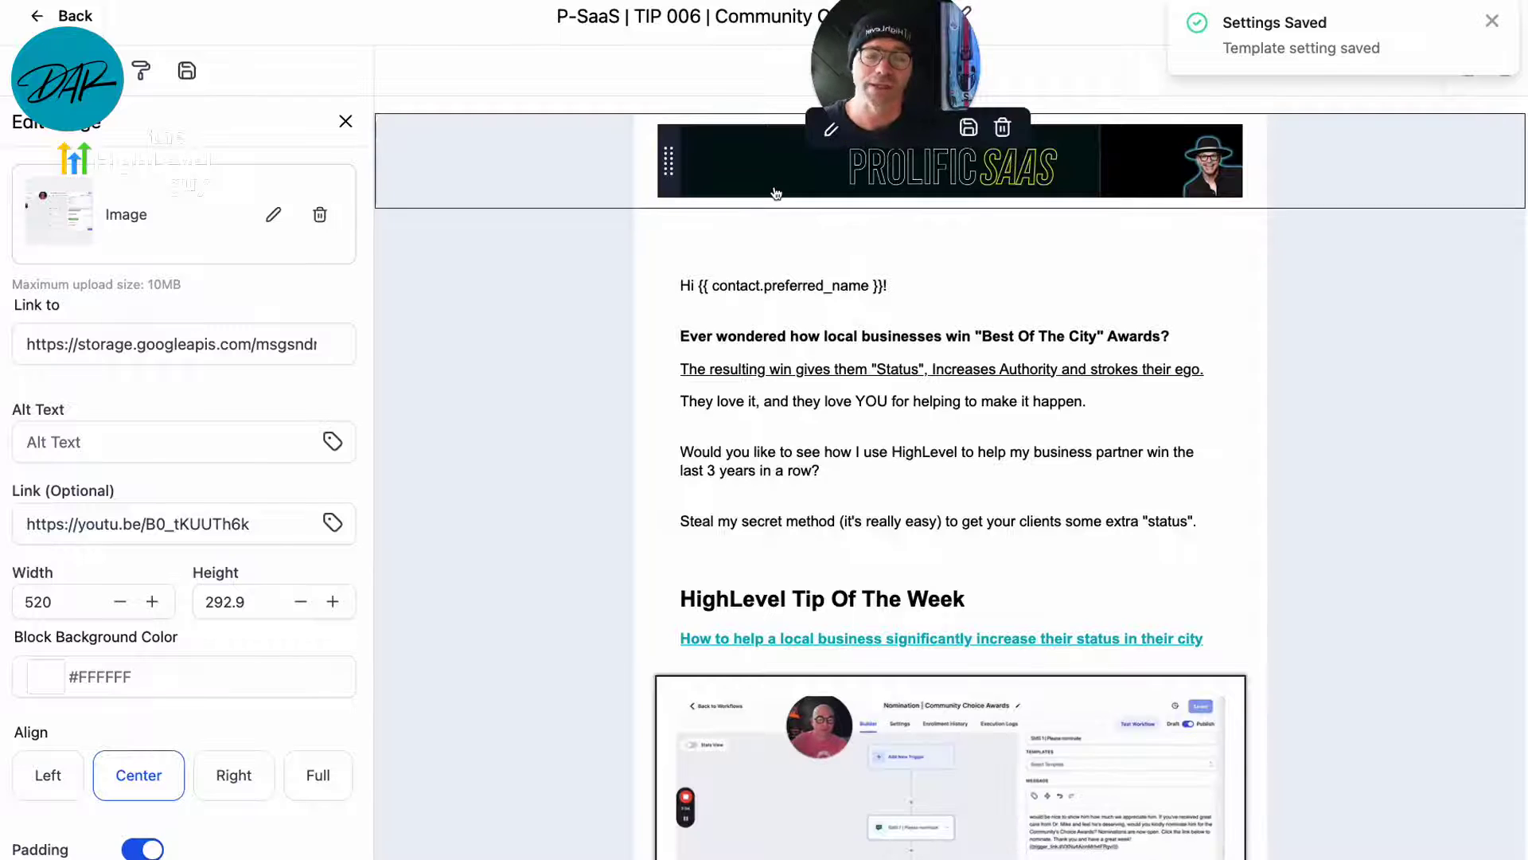
# Step: Dismiss the saved notice and preview the TIP 006 email
pyautogui.click(1491, 22)
pyautogui.click(1333, 17)
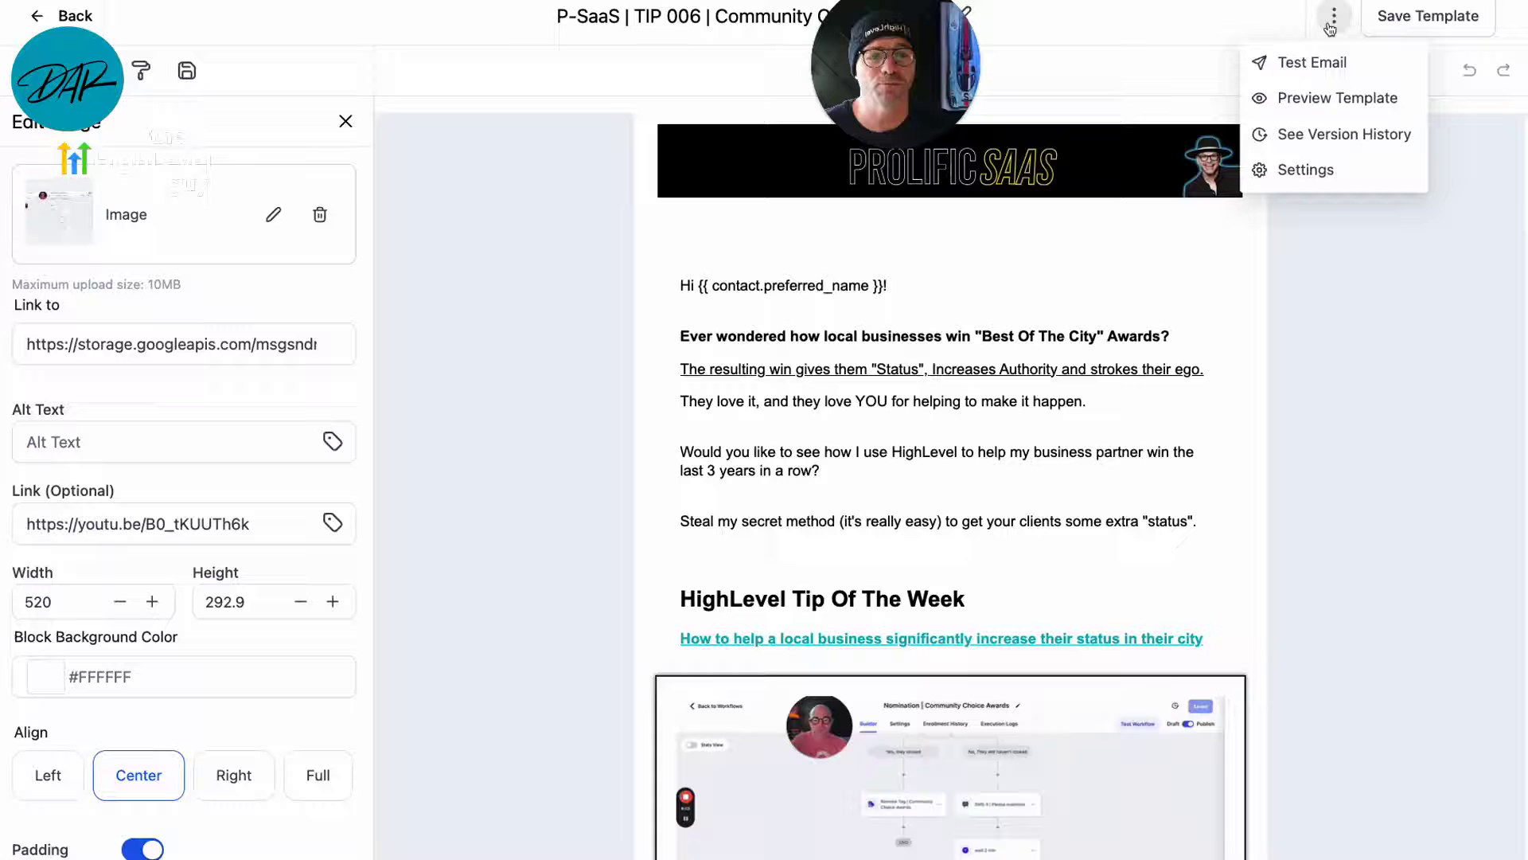
pyautogui.click(1289, 99)
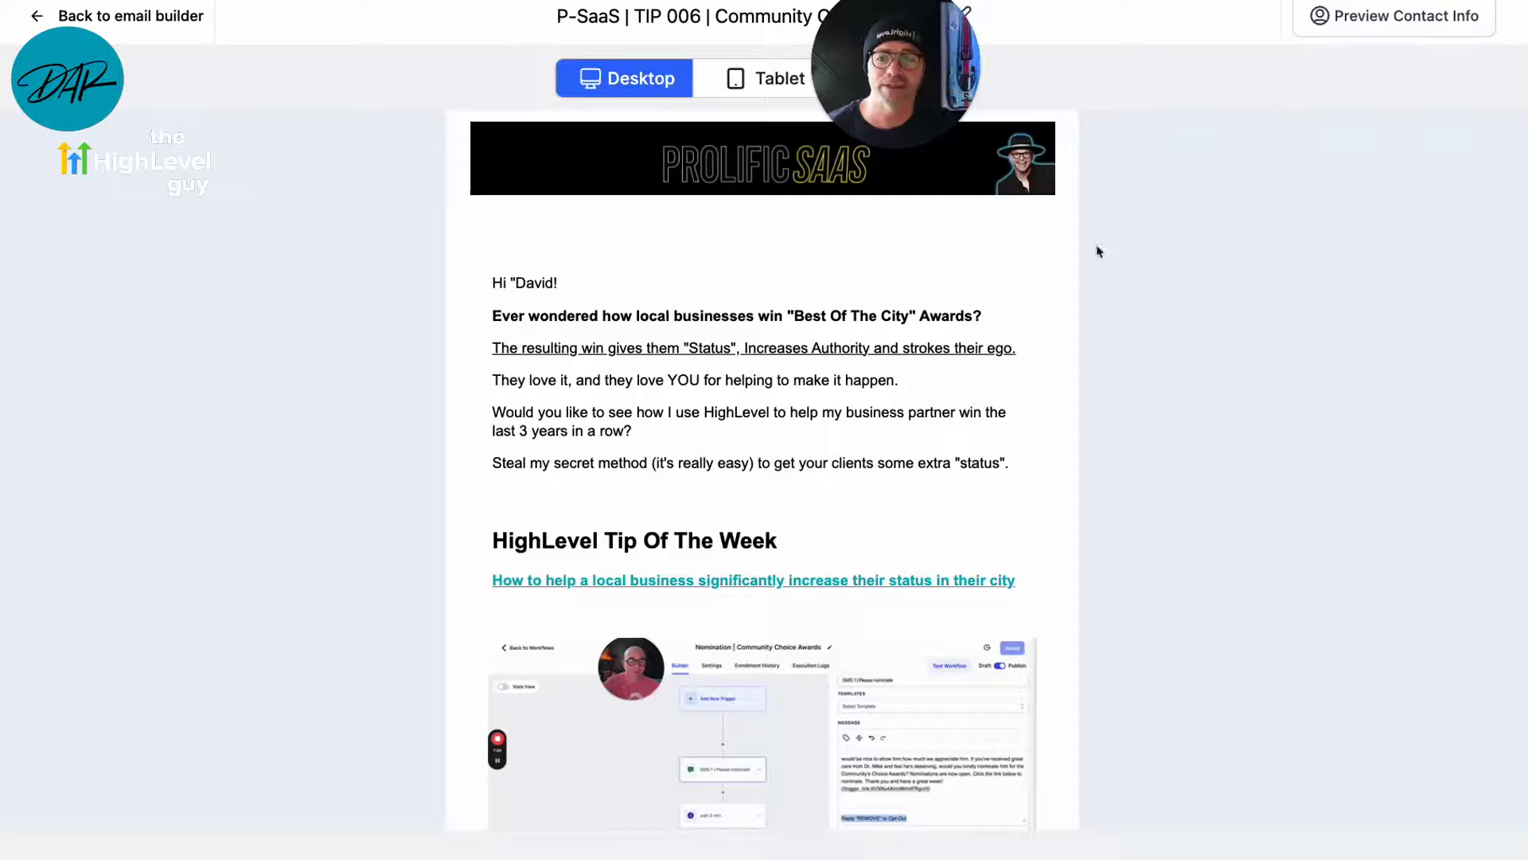
pyautogui.scroll(-4, 938, 403)
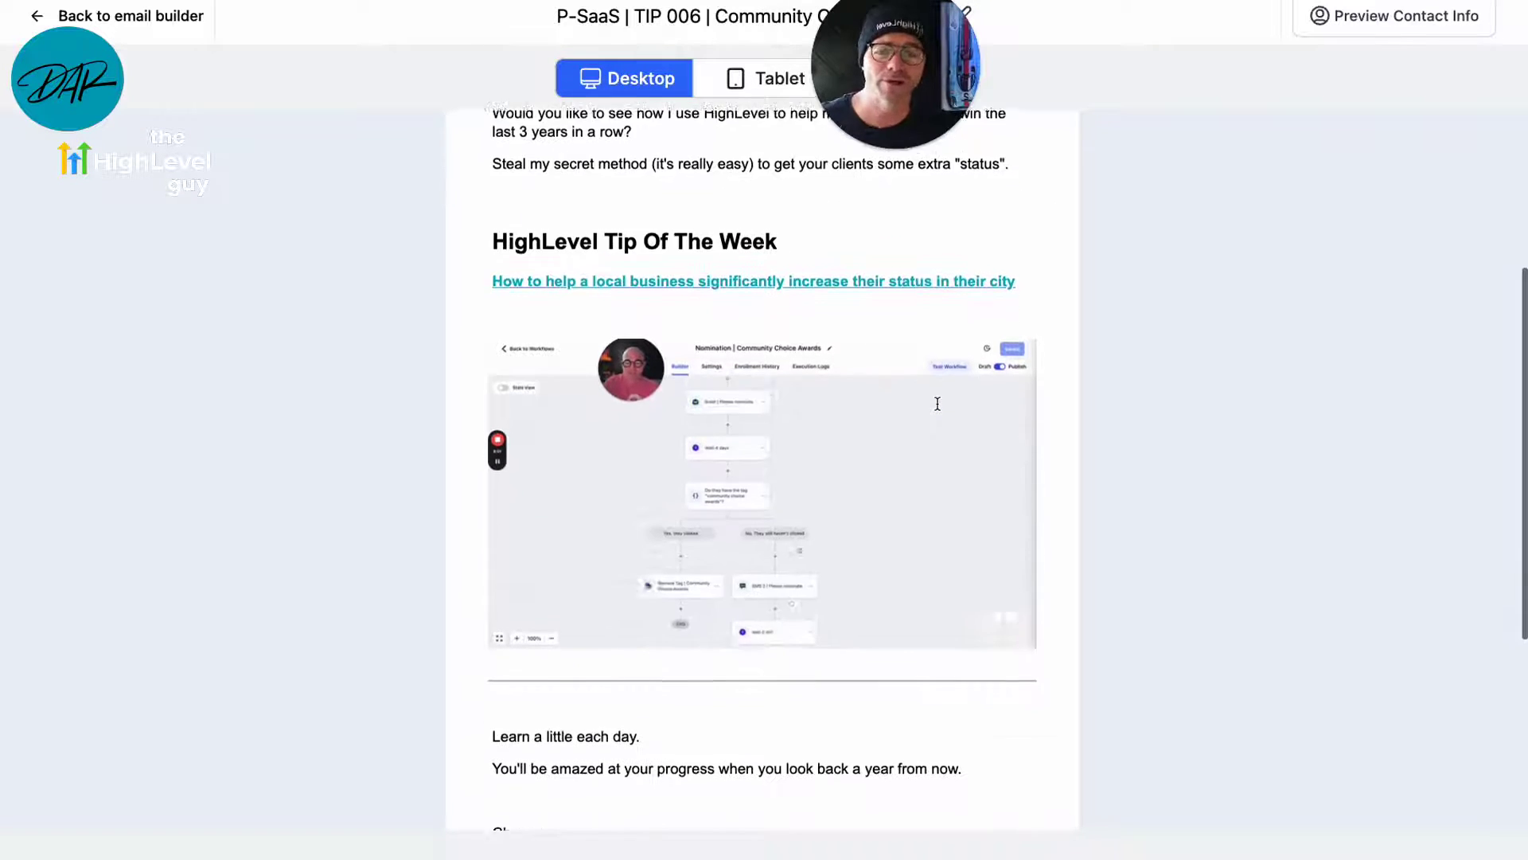
pyautogui.scroll(-3, 937, 404)
pyautogui.scroll(3, 938, 403)
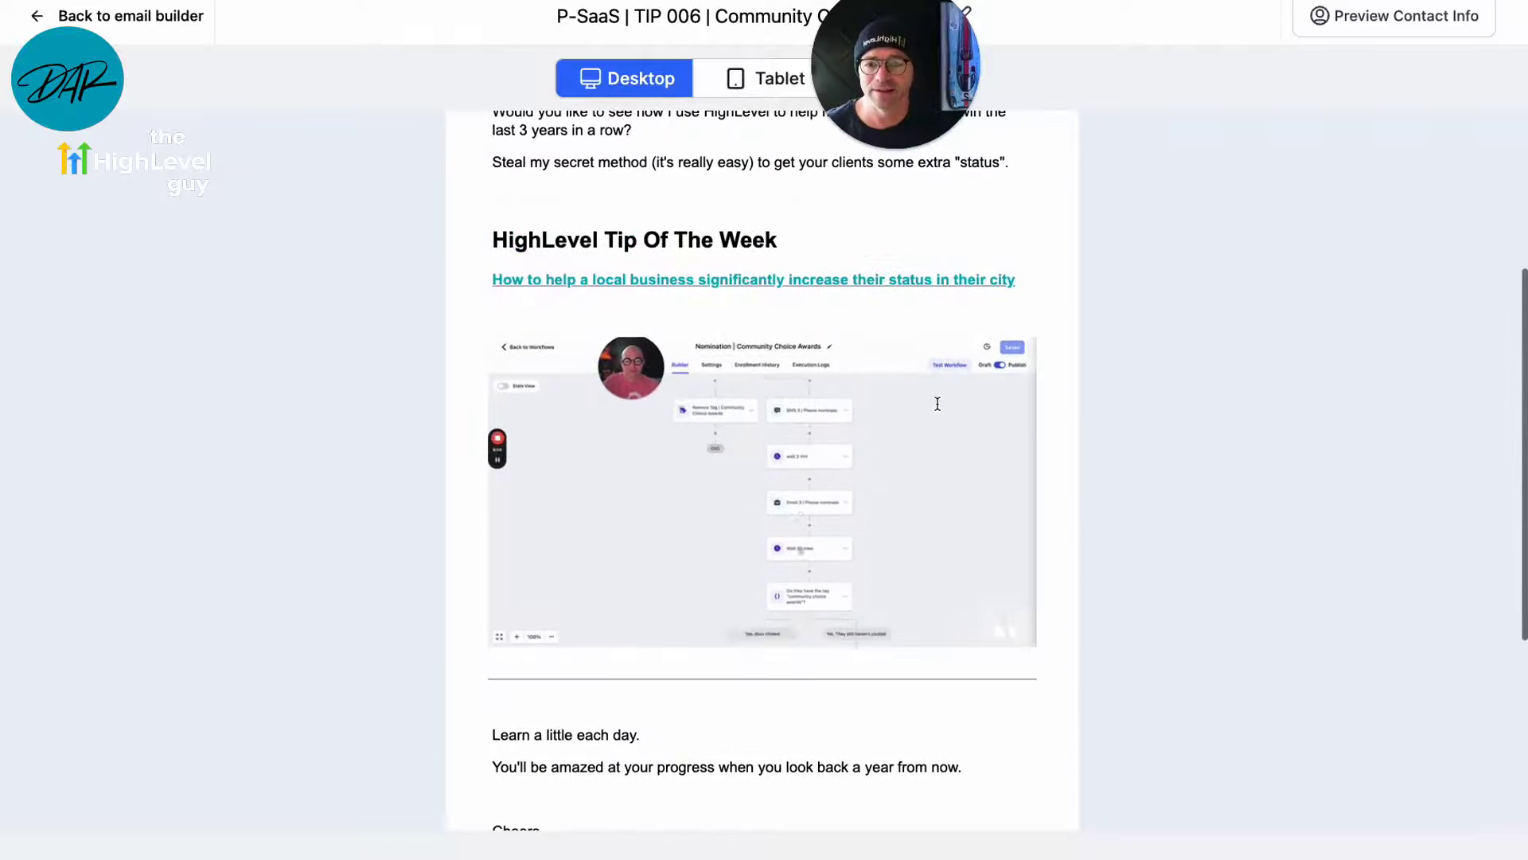
# Step: Open the tip link's YouTube video, close it, and return to the email builder
pyautogui.click(727, 281)
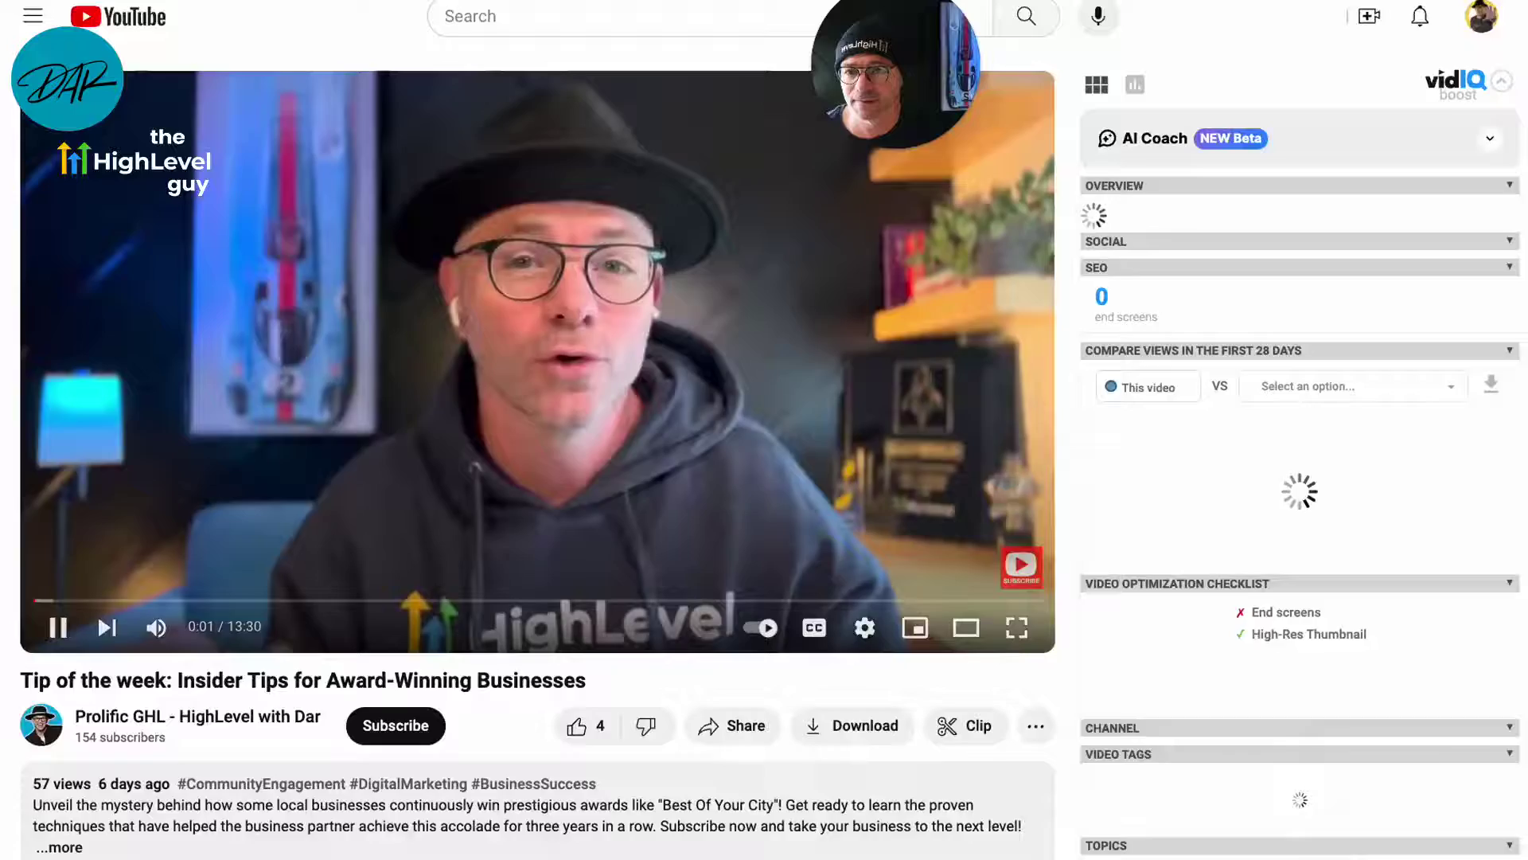
pyautogui.hotkey('ctrl', 'w')
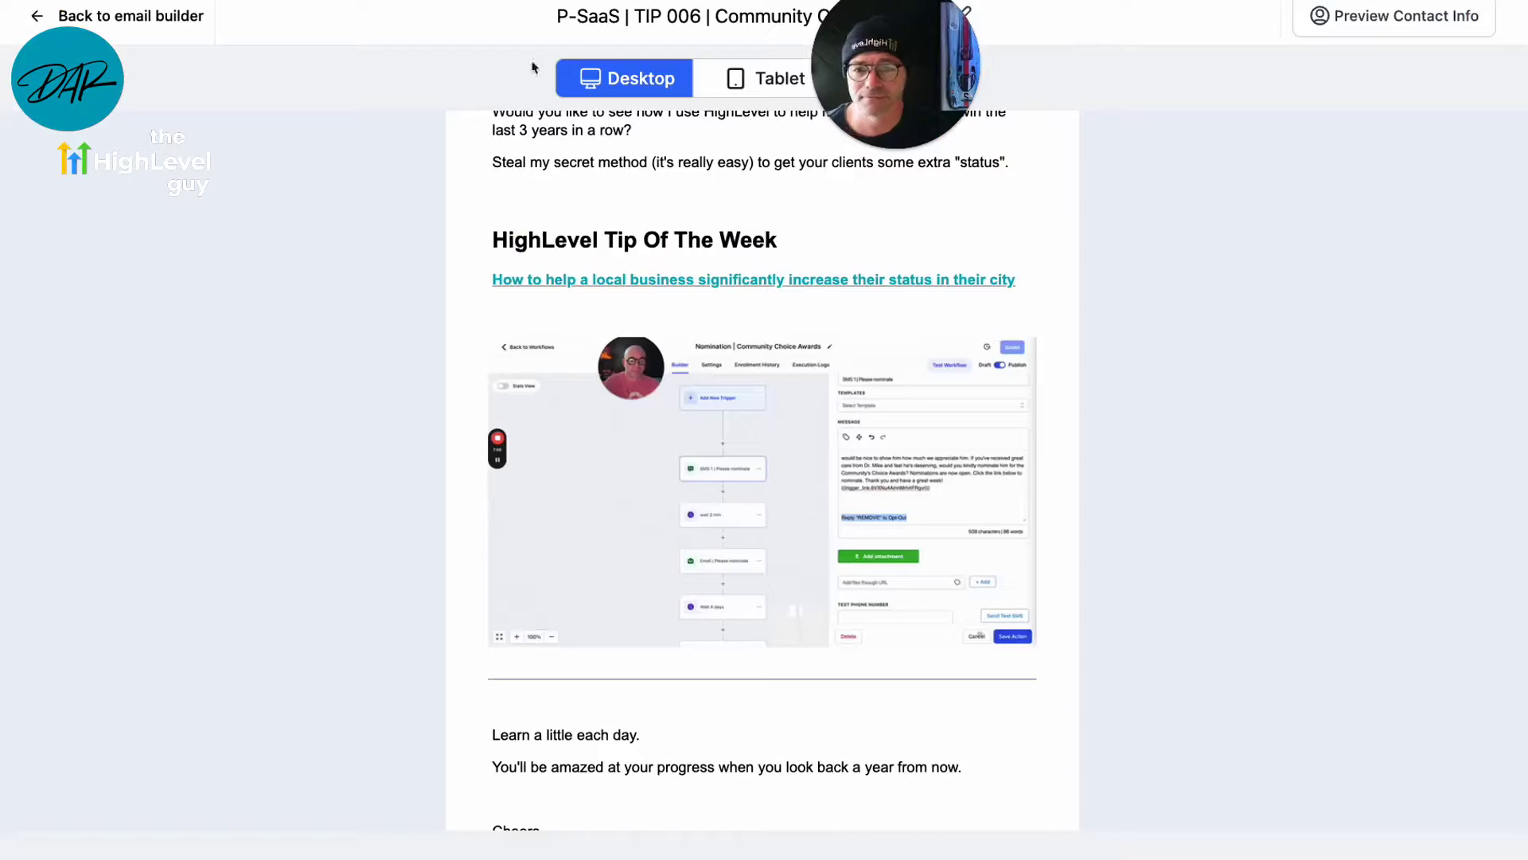
pyautogui.click(69, 16)
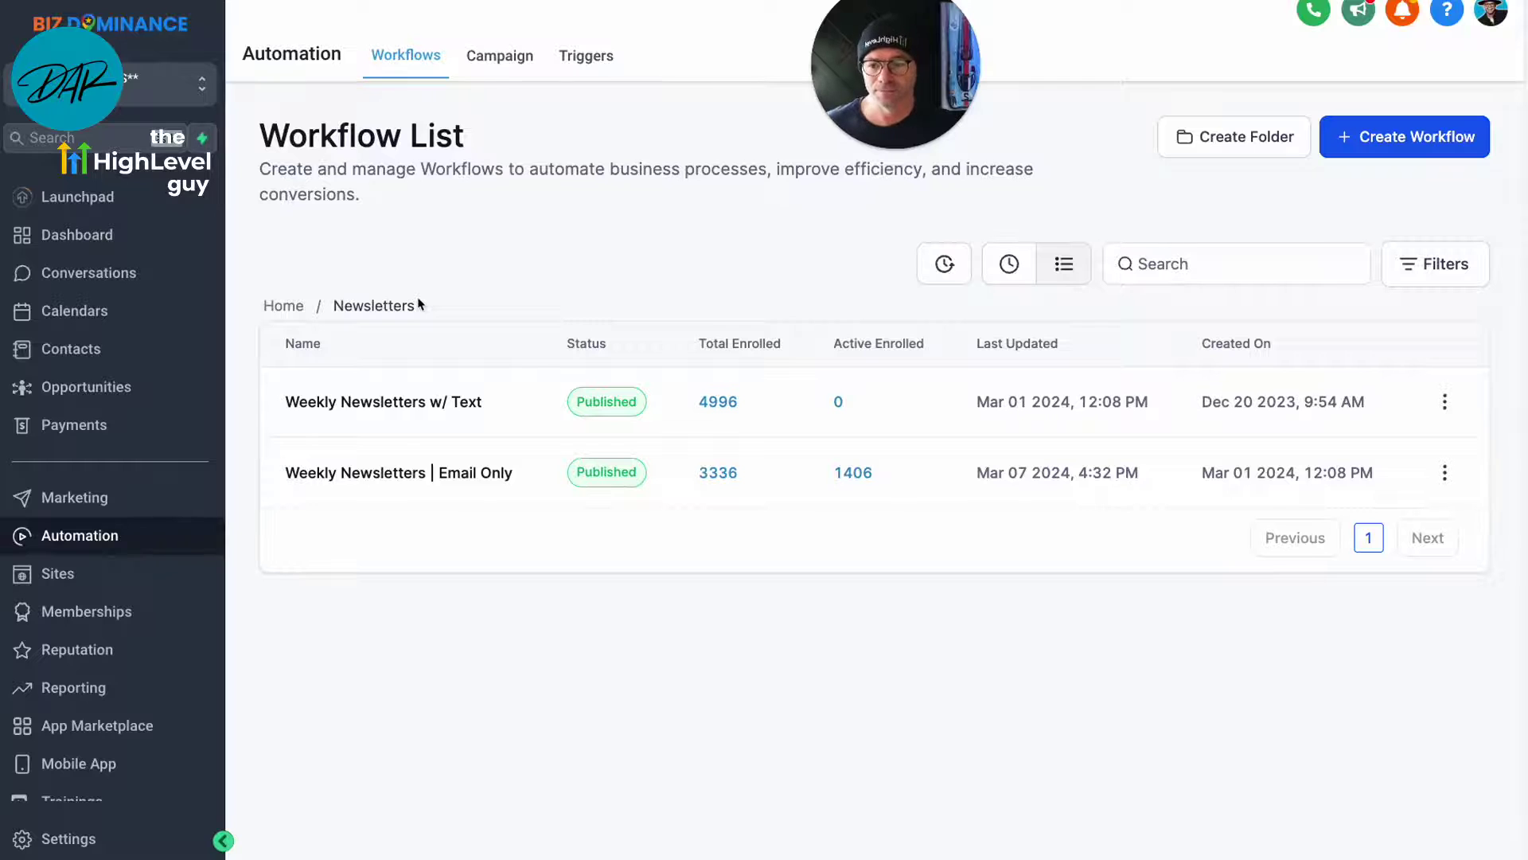
# Step: Open the Weekly Newsletters w/ Text workflow and scroll to its Email | New YT Video node
pyautogui.click(410, 407)
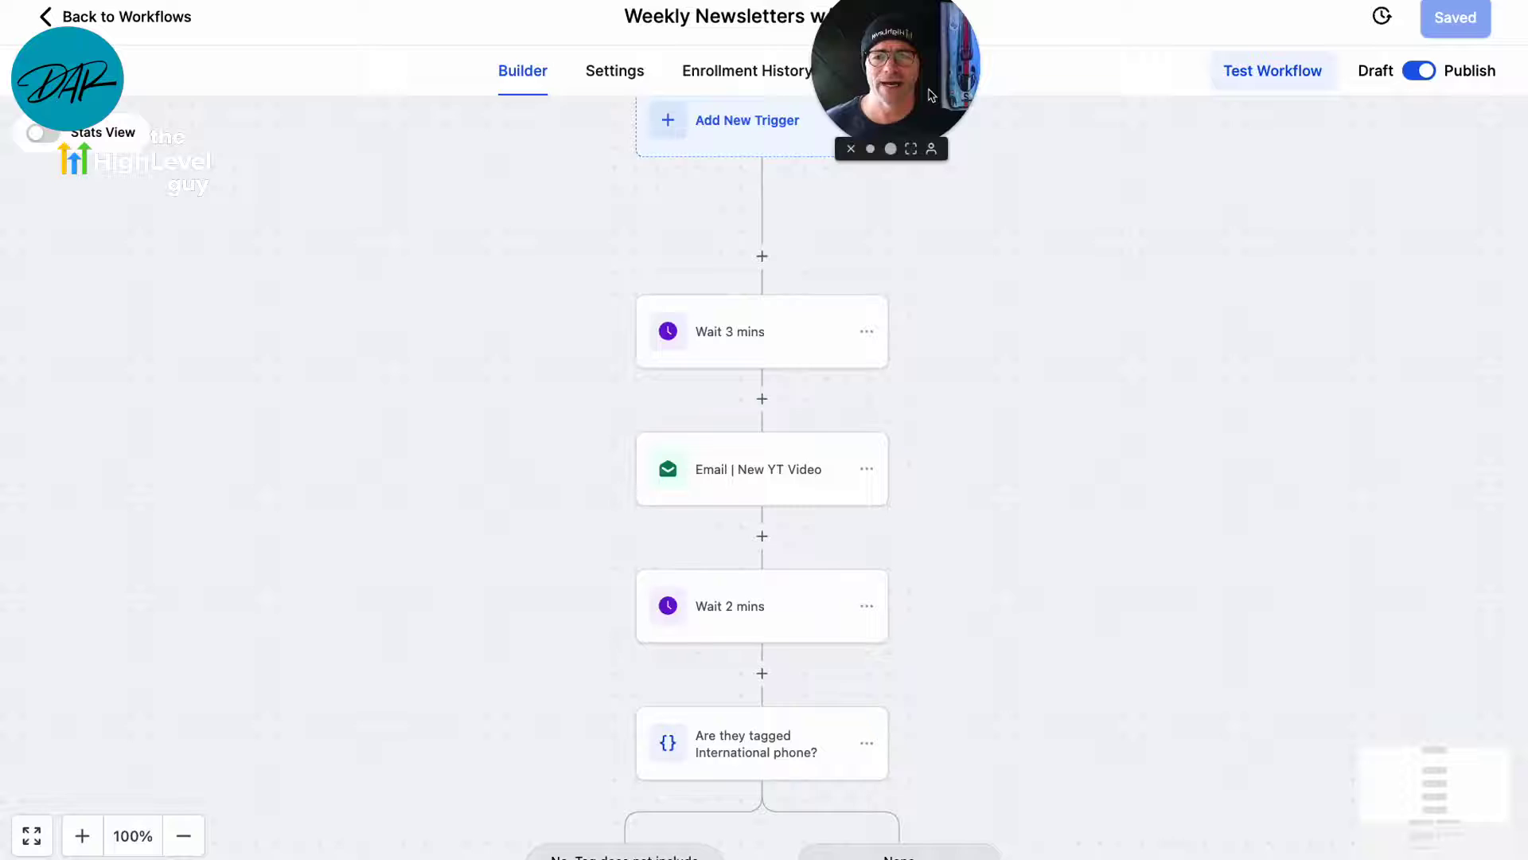
pyautogui.moveTo(930, 95); pyautogui.dragTo(1011, 62)
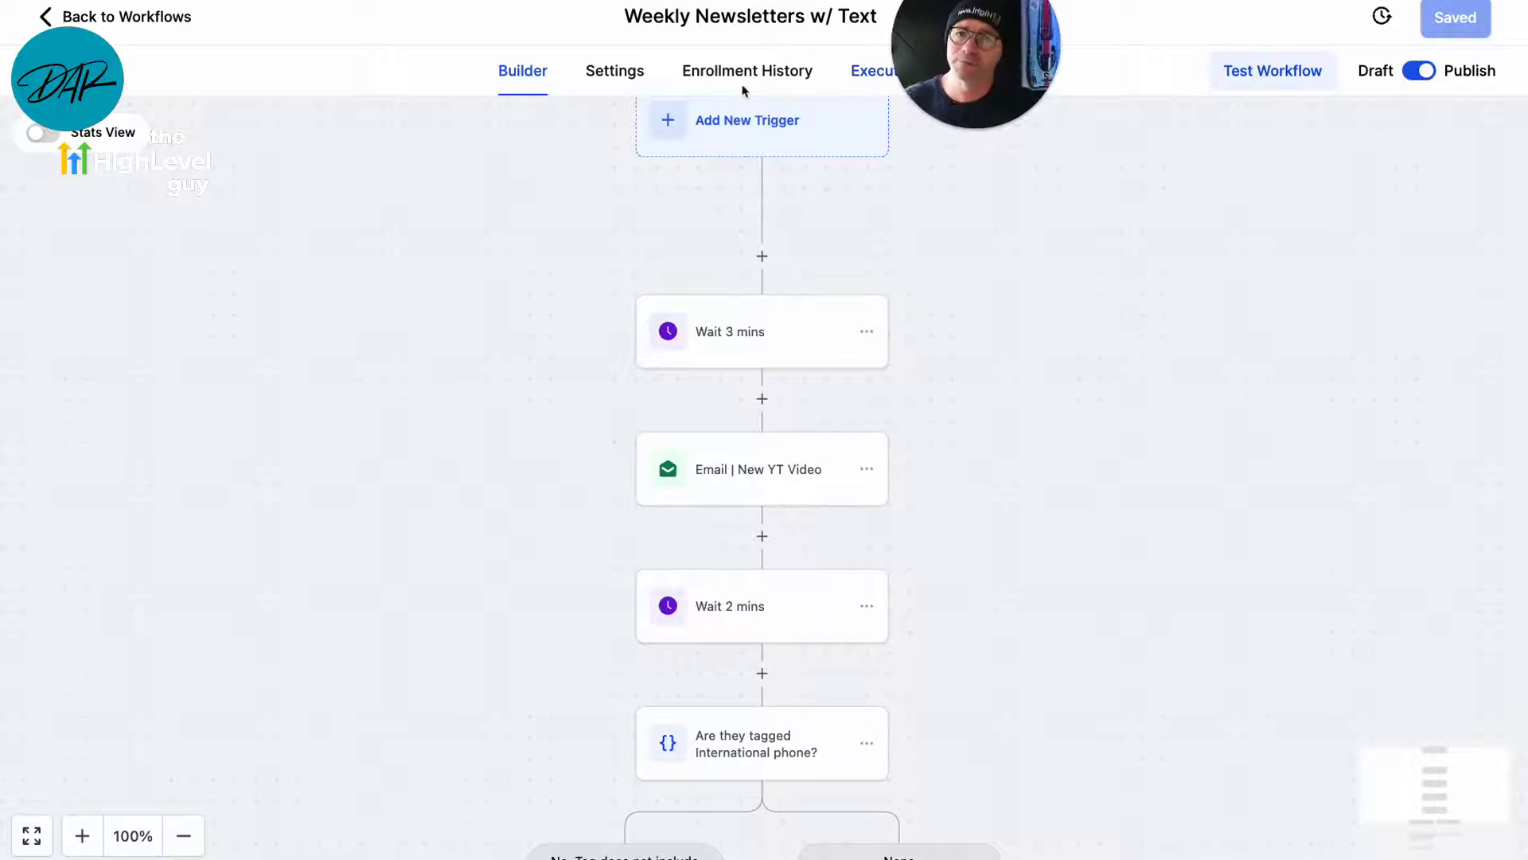
pyautogui.scroll(-3, 788, 351)
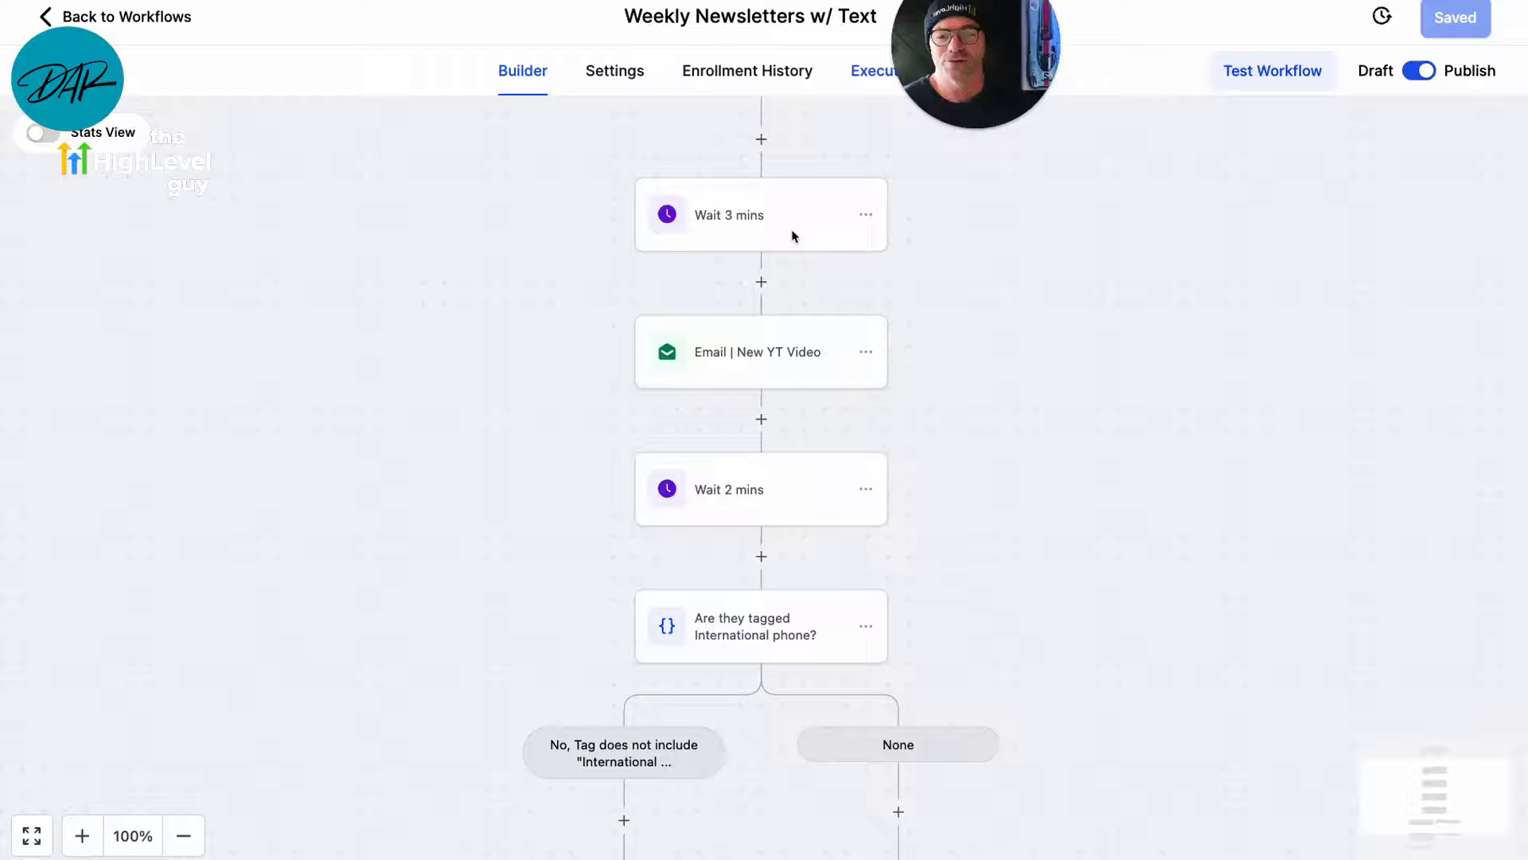
pyautogui.scroll(-4, 792, 236)
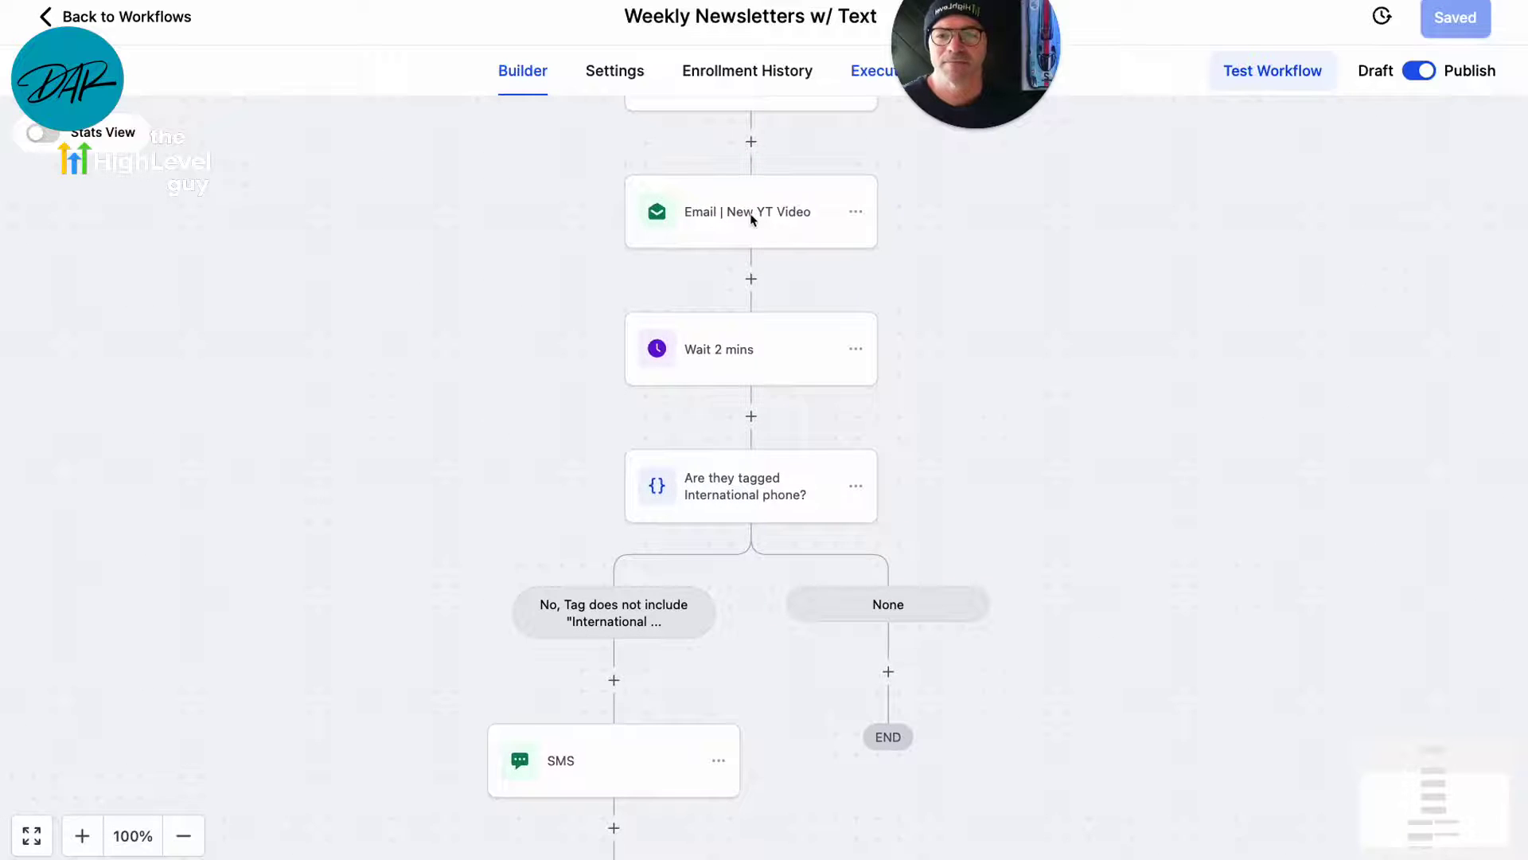
# Step: Open the Email | New YT Video action and check its template list, keeping PGHL | Guest 004
pyautogui.click(751, 219)
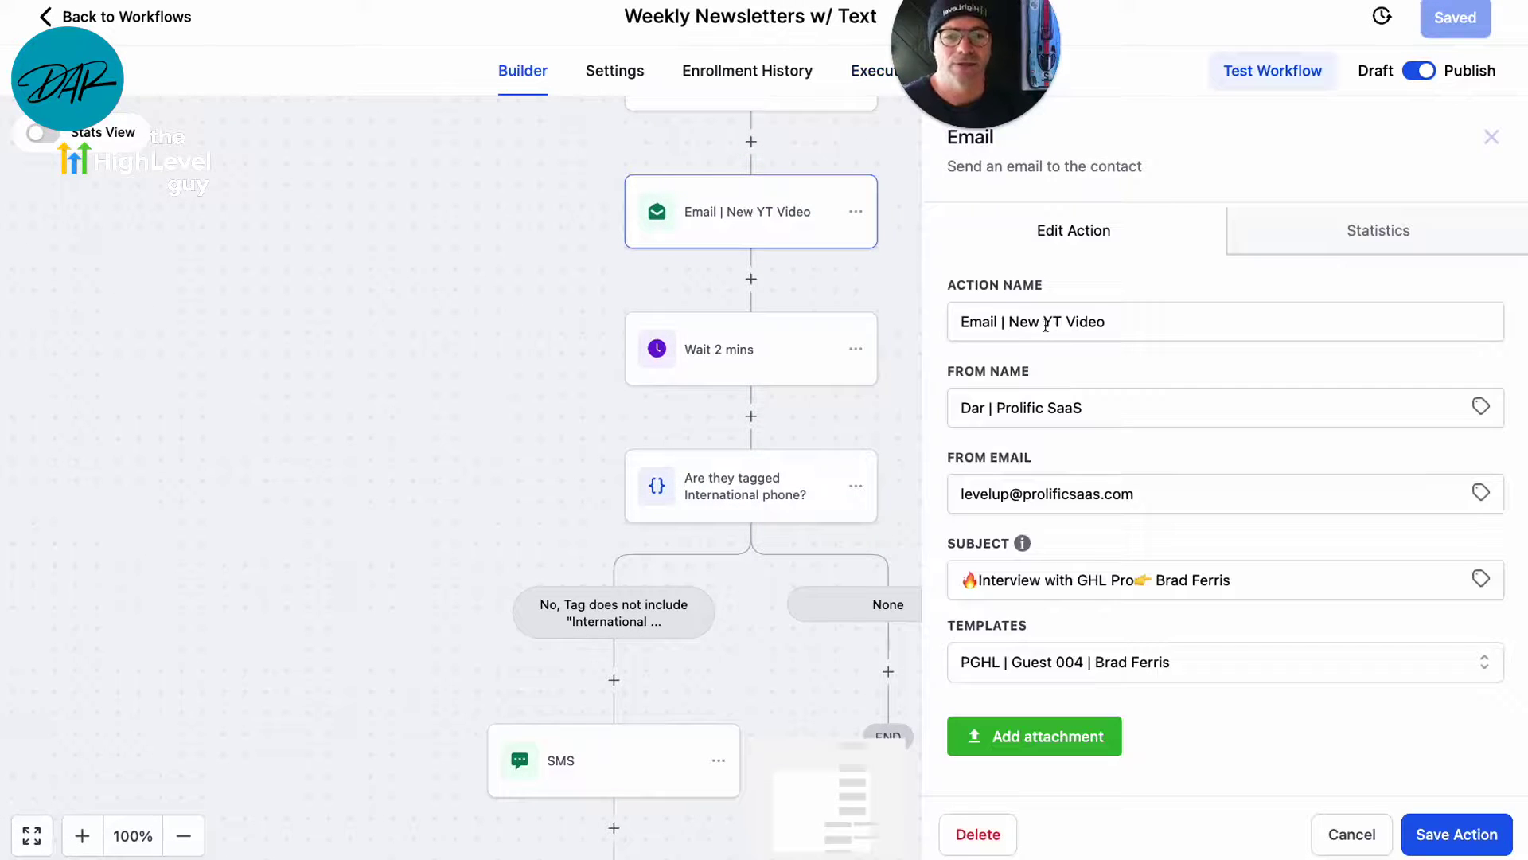
pyautogui.scroll(-2, 1091, 421)
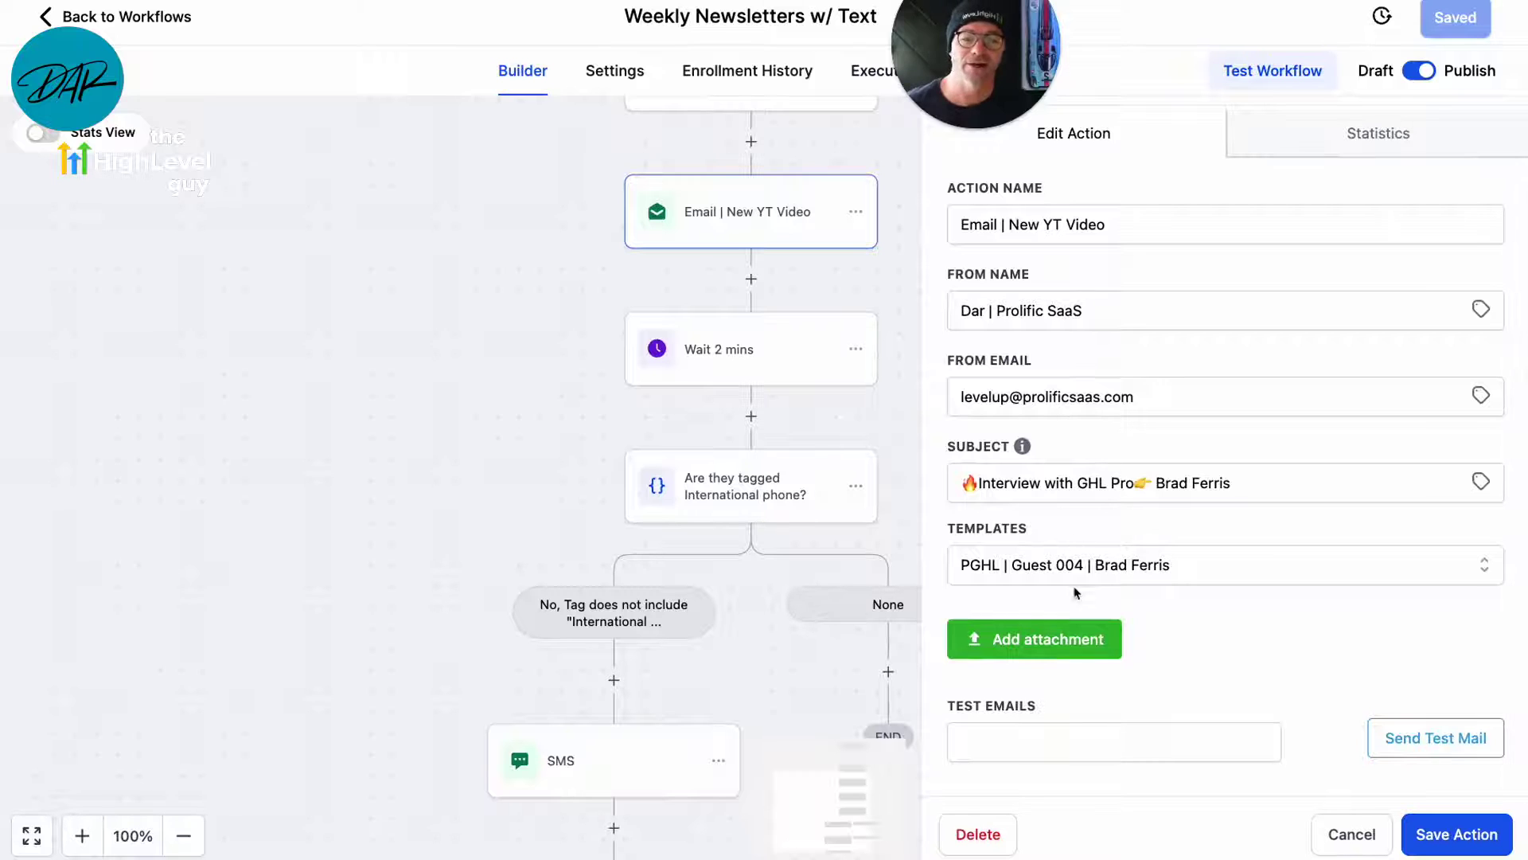
pyautogui.click(1137, 564)
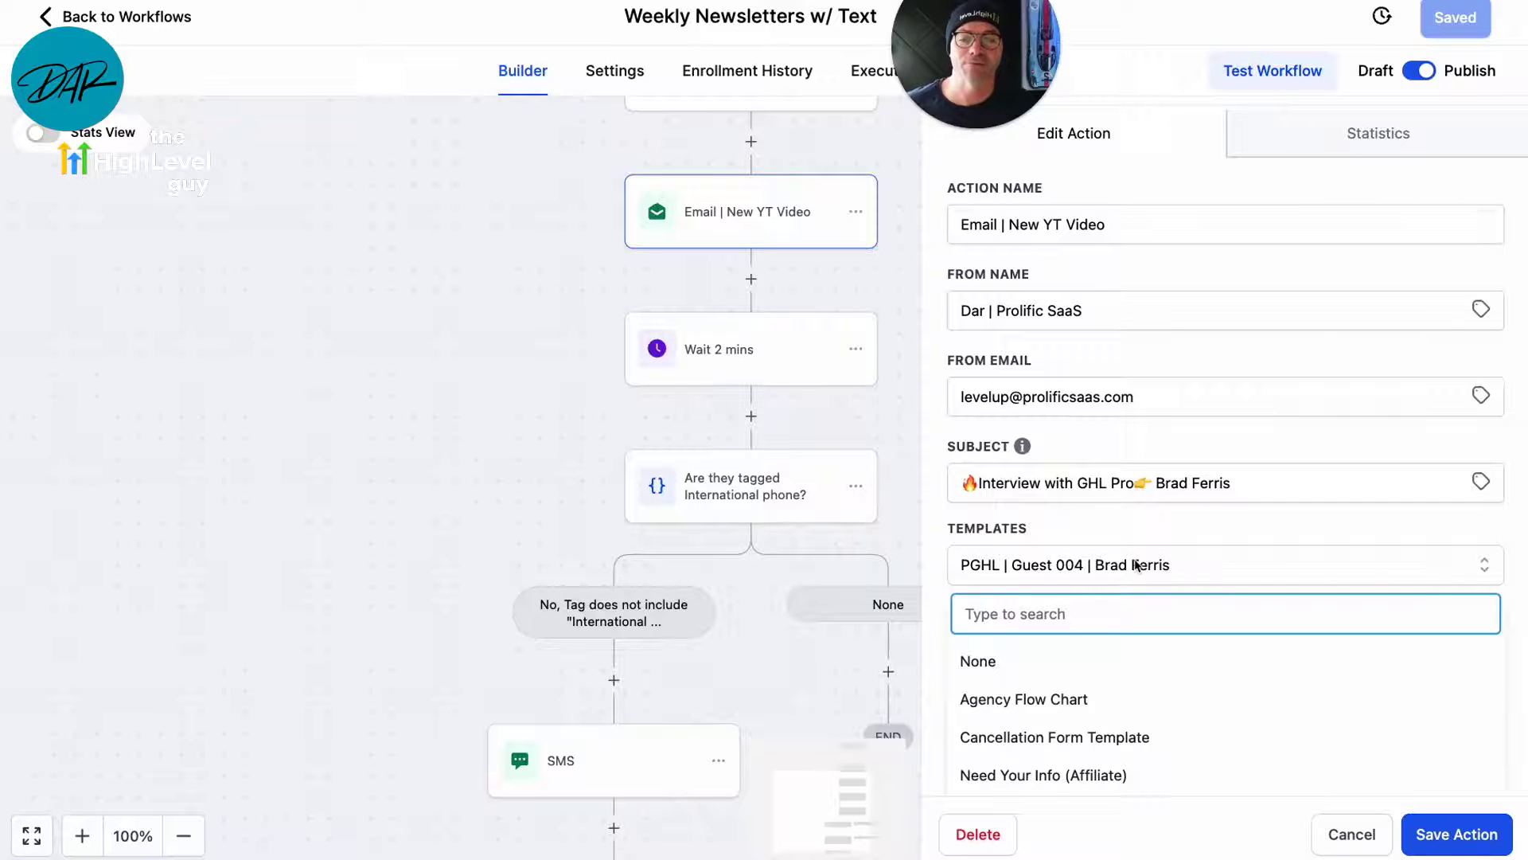
pyautogui.click(1137, 565)
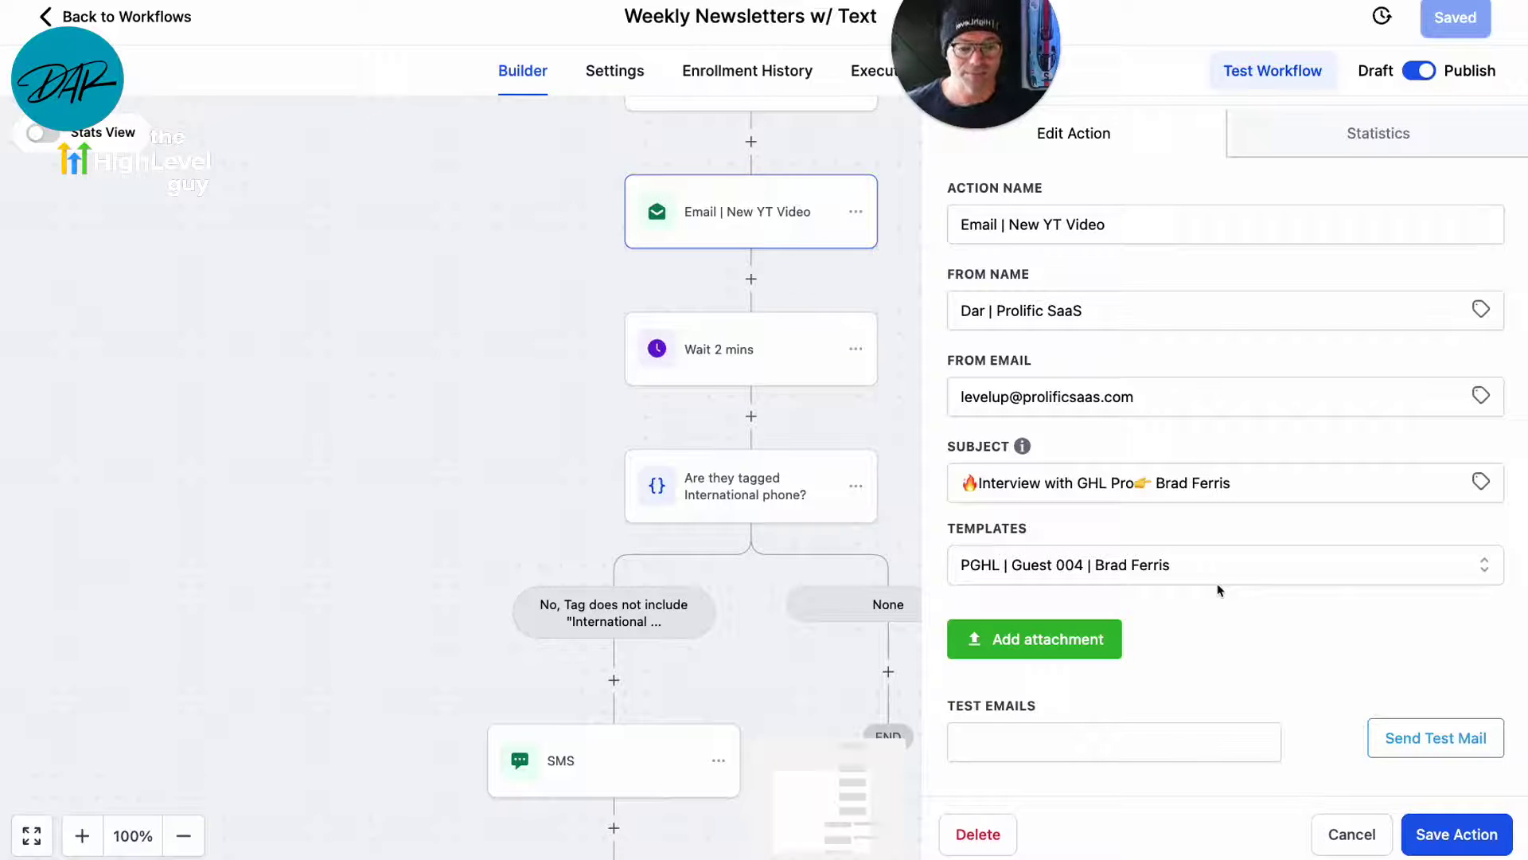
pyautogui.click(1358, 845)
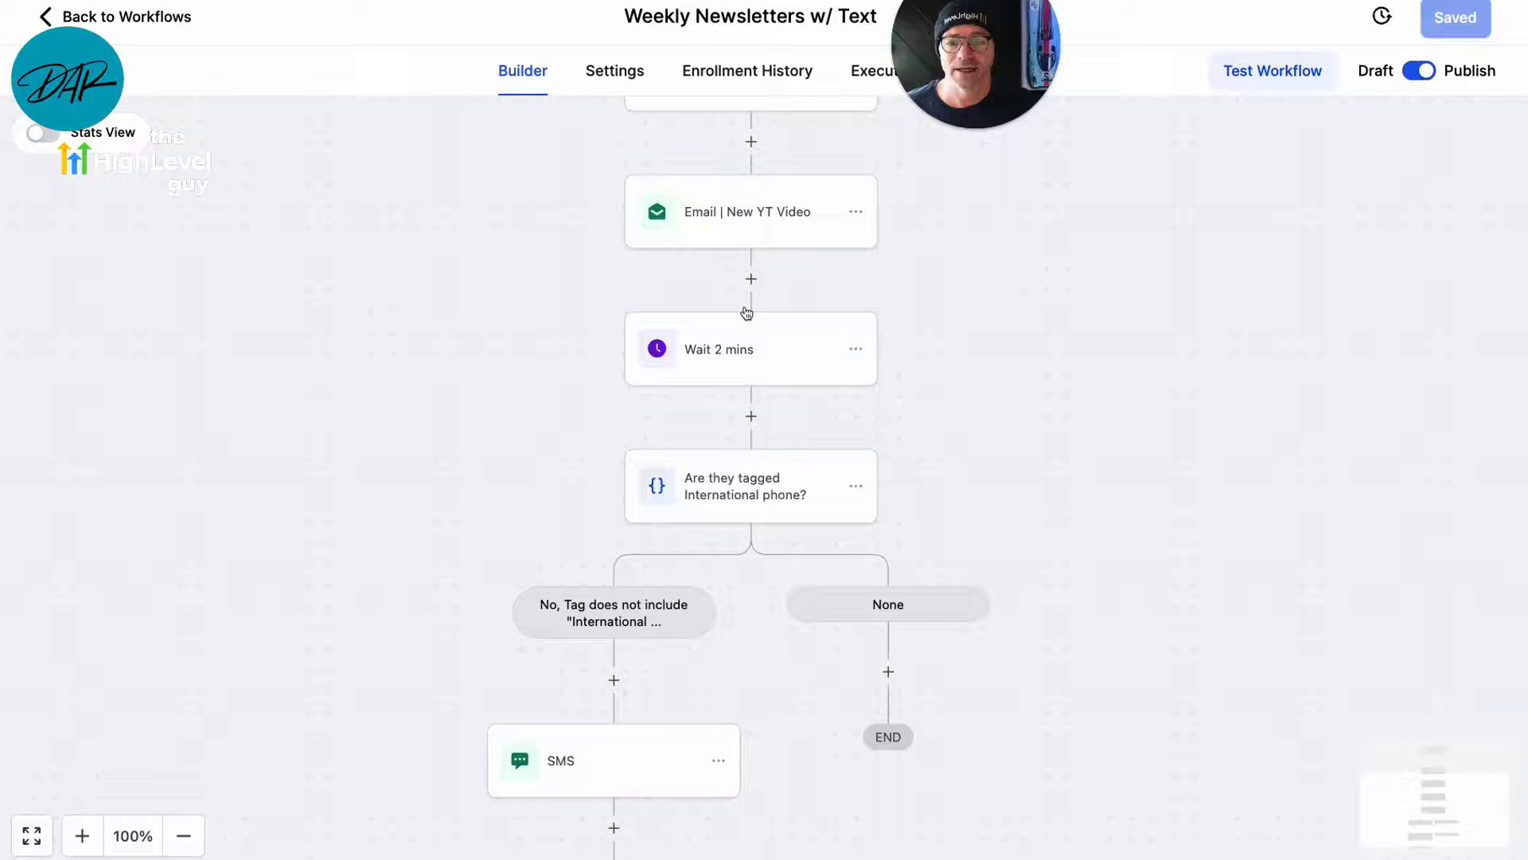
pyautogui.scroll(-5, 778, 509)
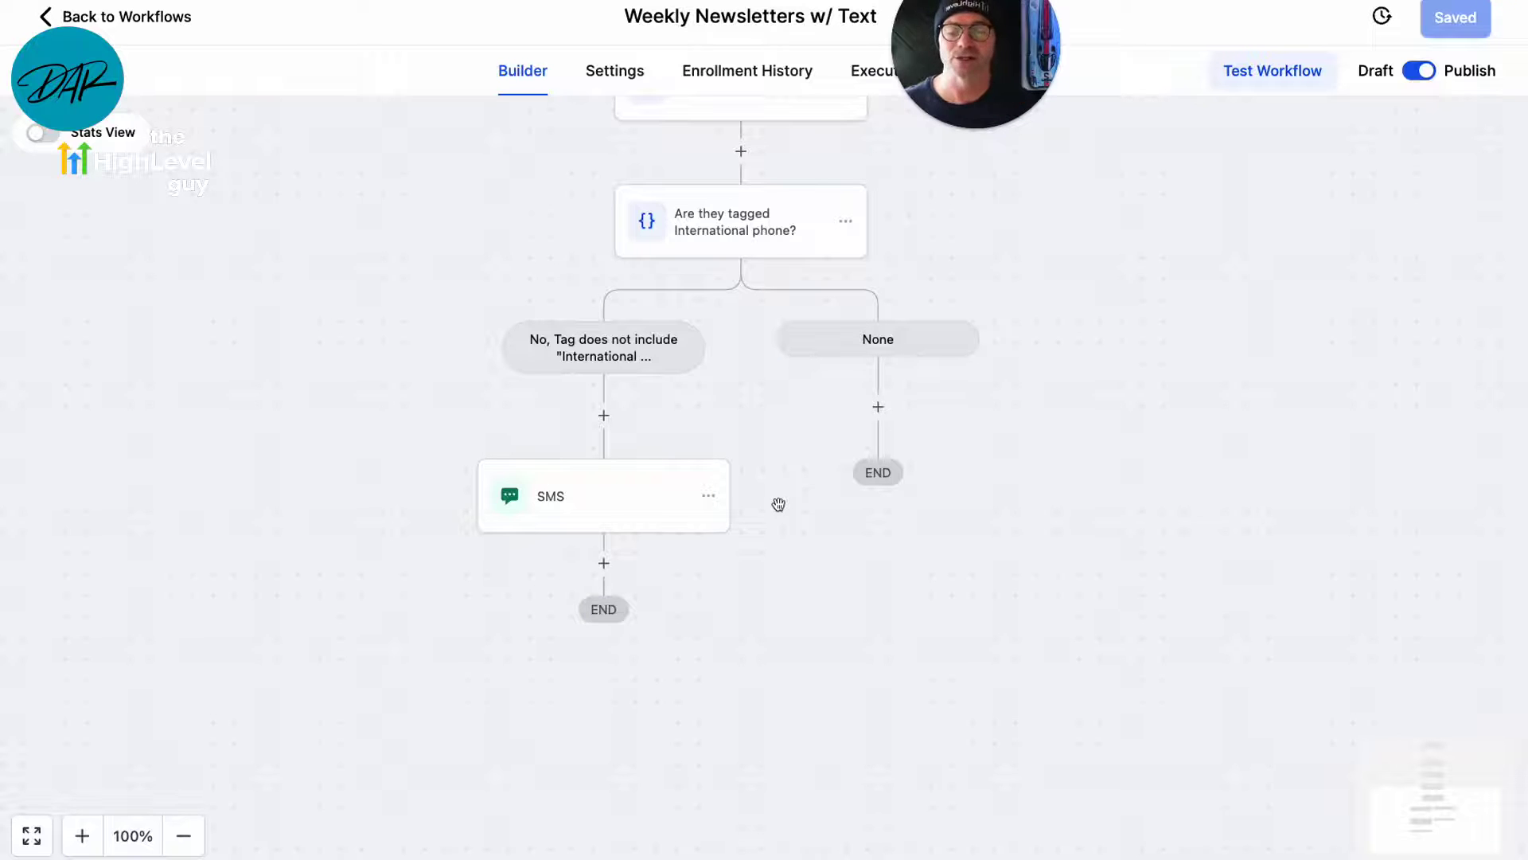
pyautogui.scroll(3, 779, 504)
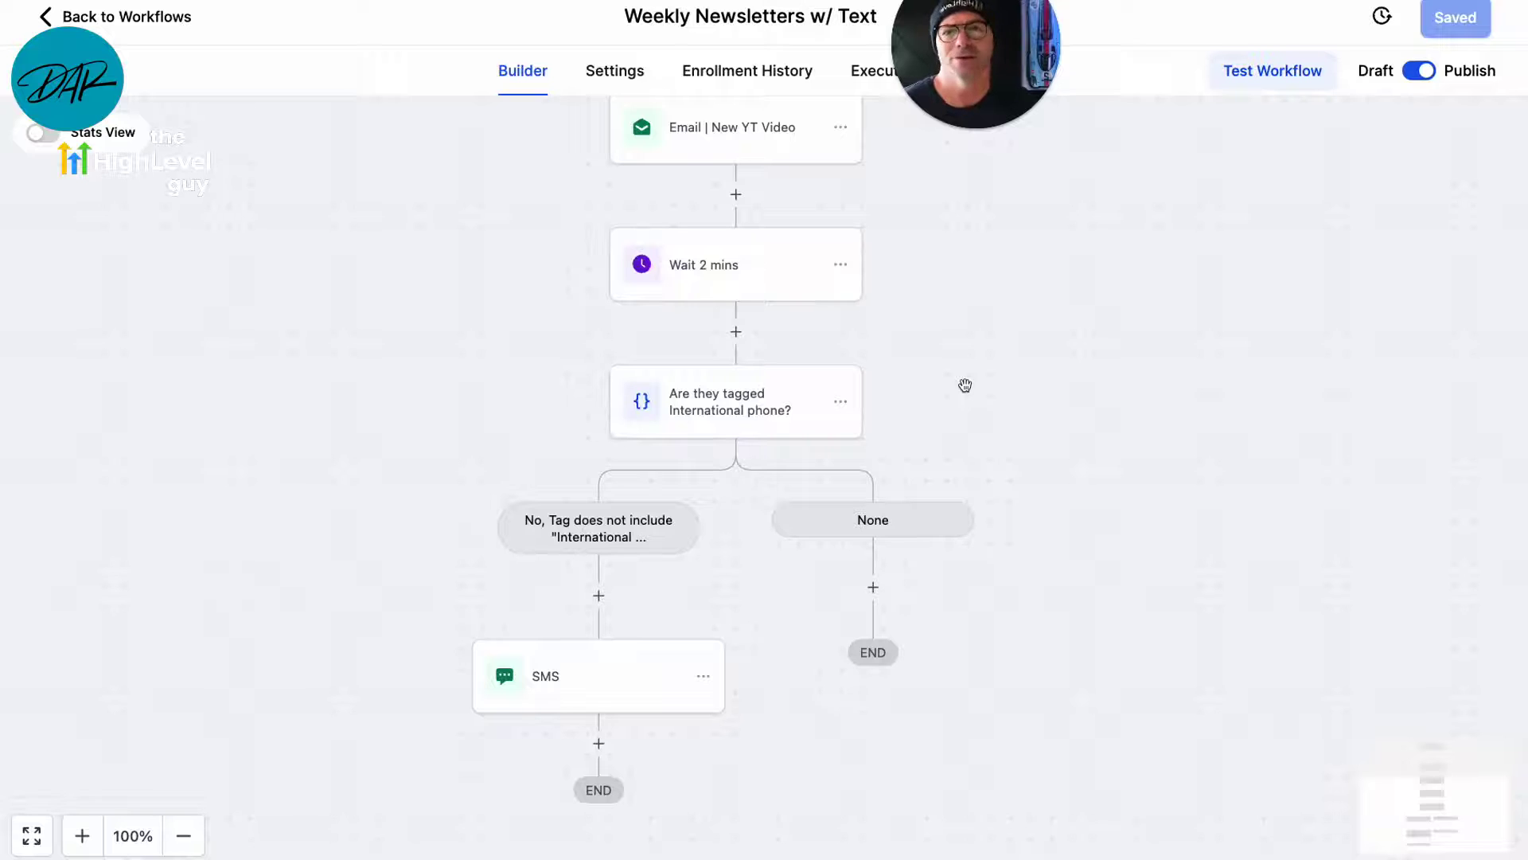
pyautogui.scroll(-2, 963, 386)
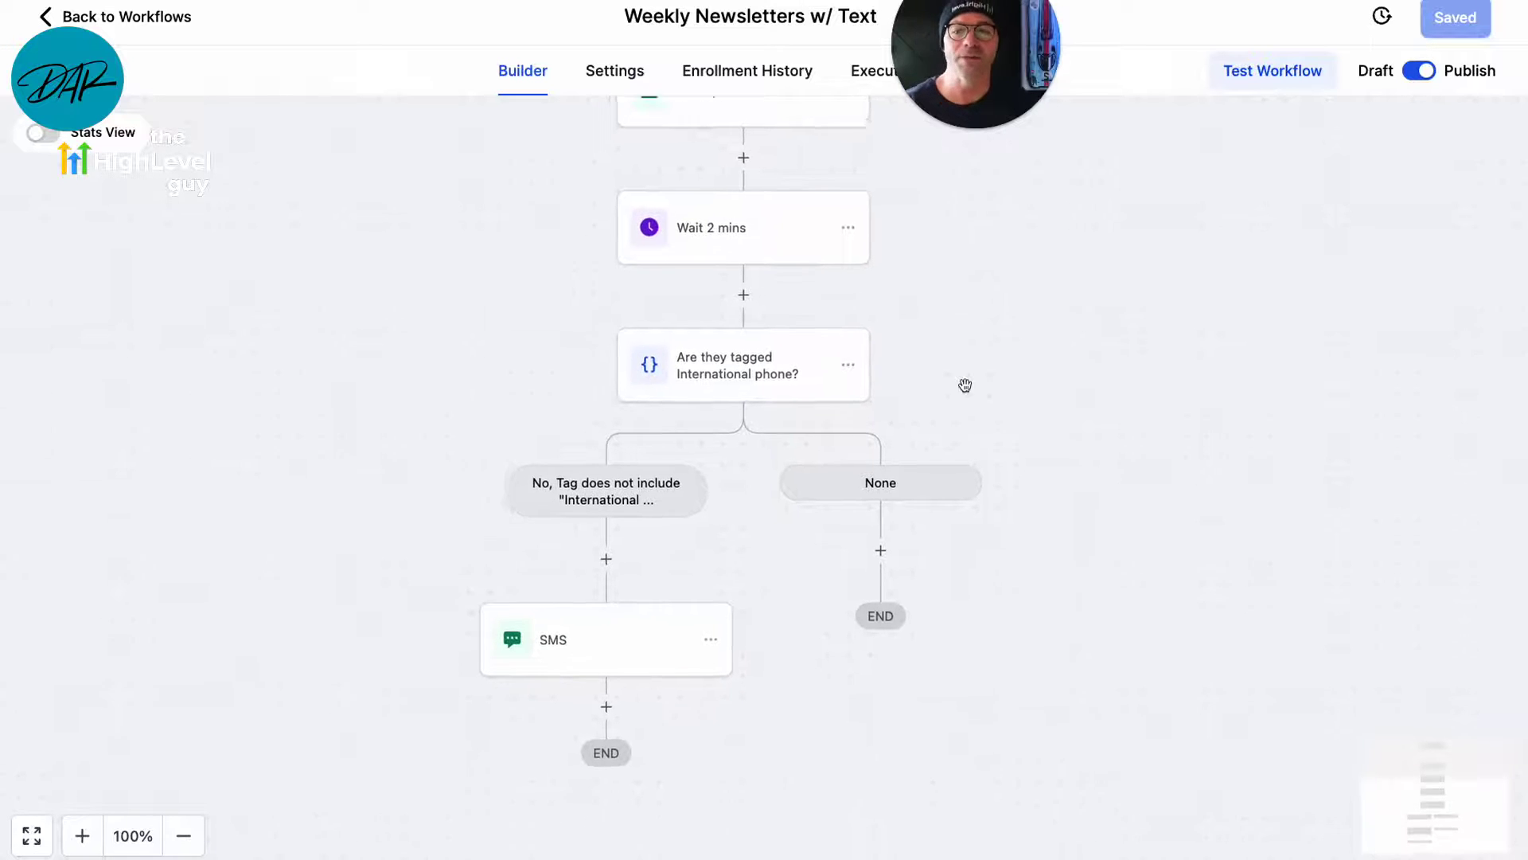
pyautogui.click(752, 334)
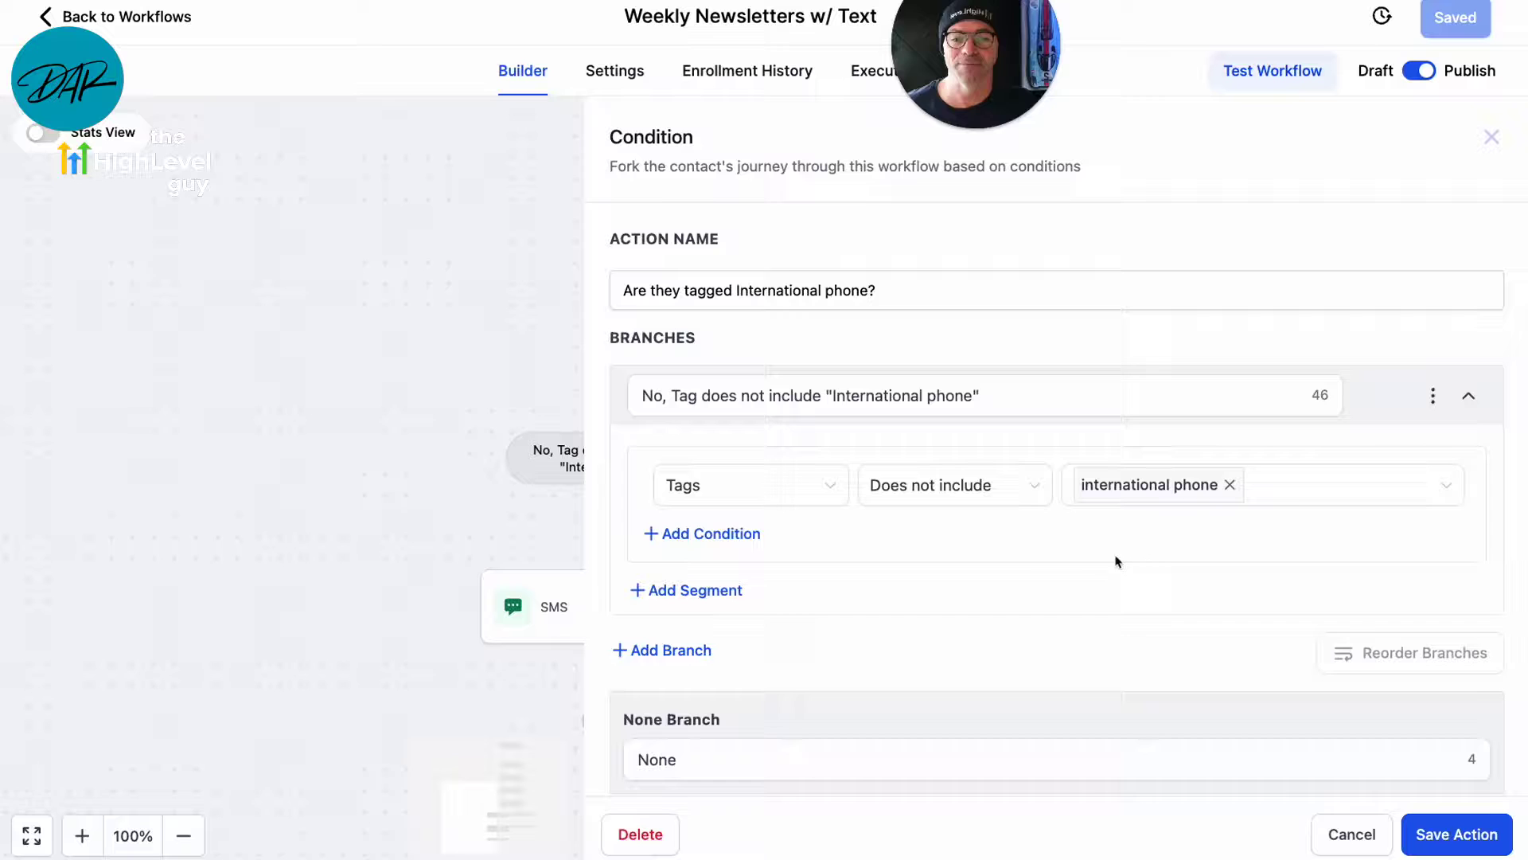
pyautogui.click(1351, 836)
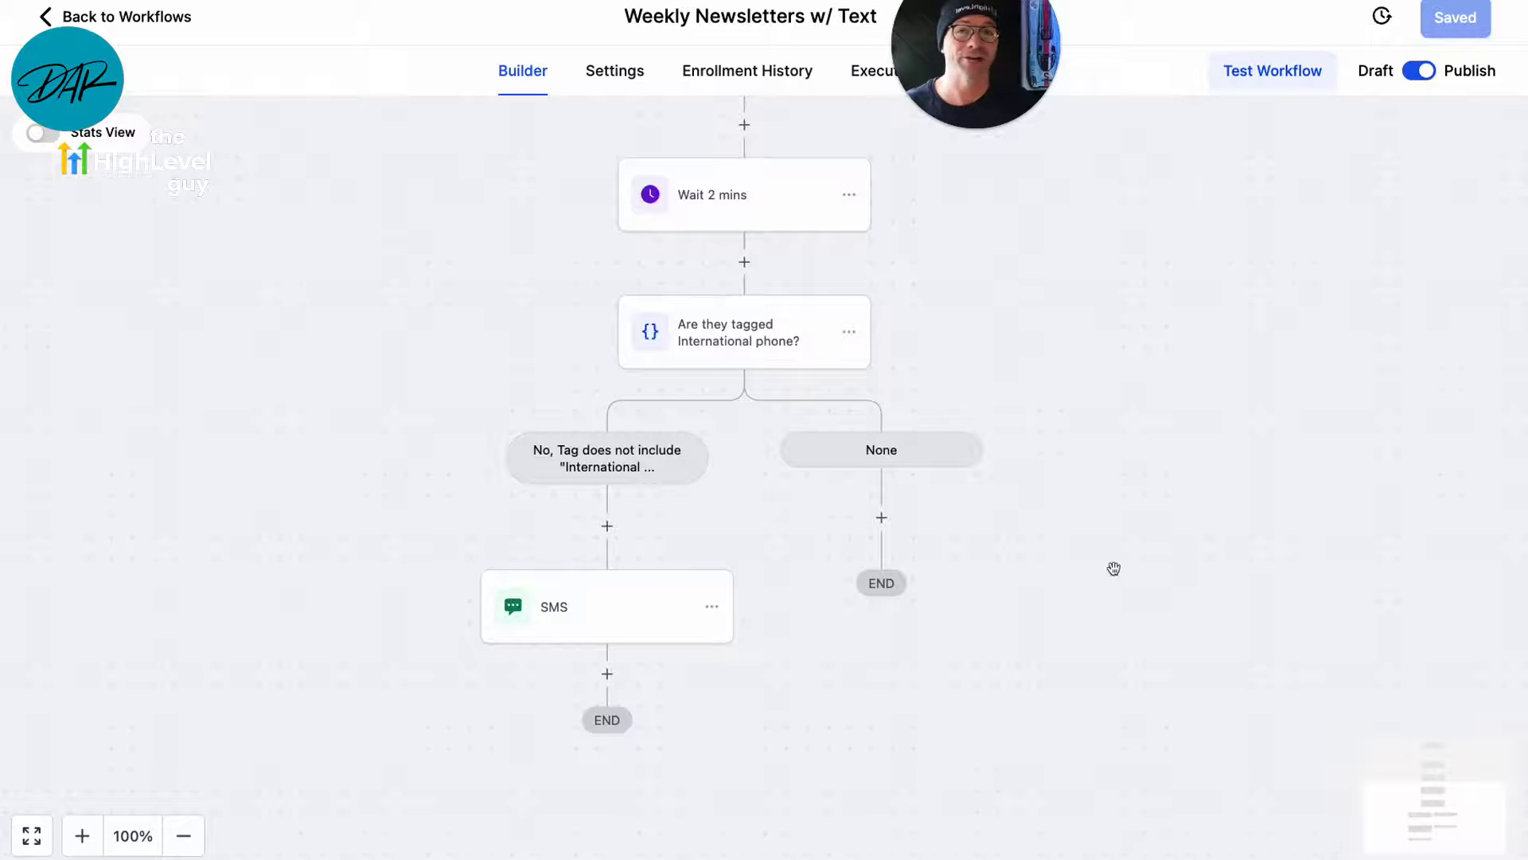
pyautogui.scroll(-3, 1087, 487)
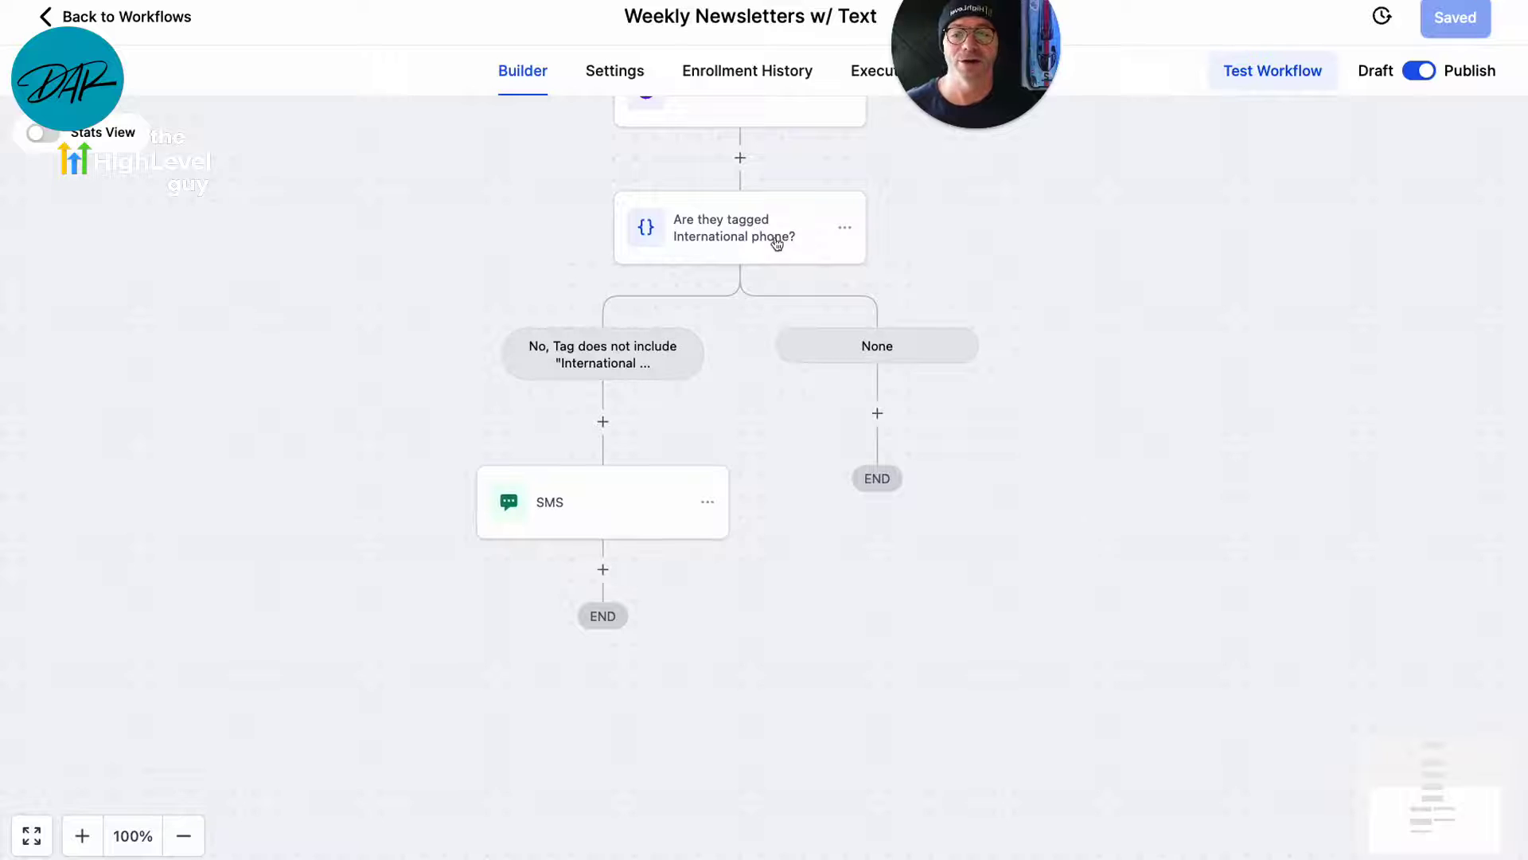
pyautogui.click(606, 510)
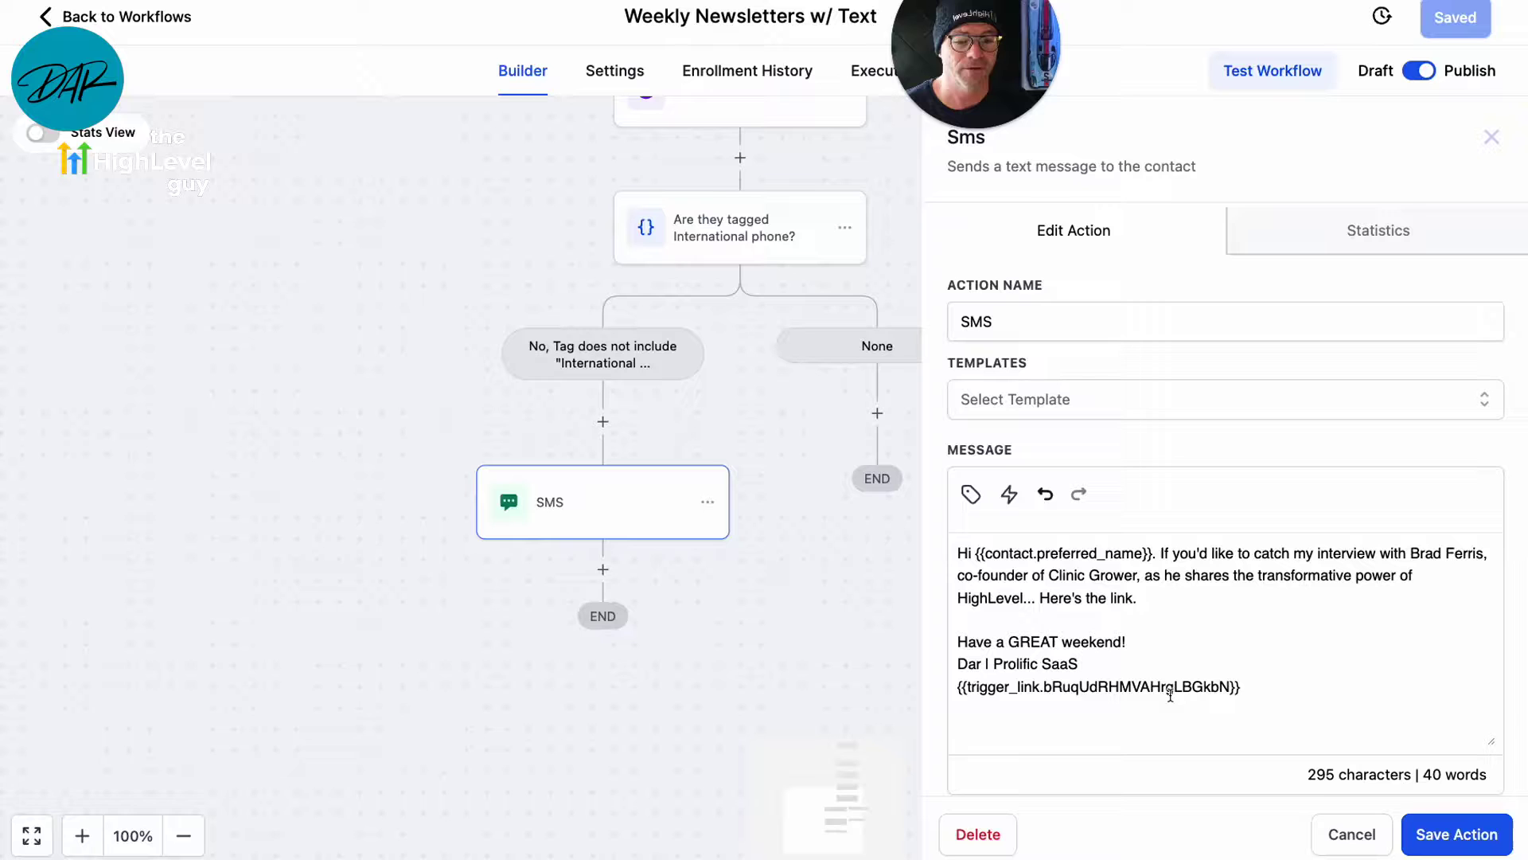
pyautogui.click(1370, 835)
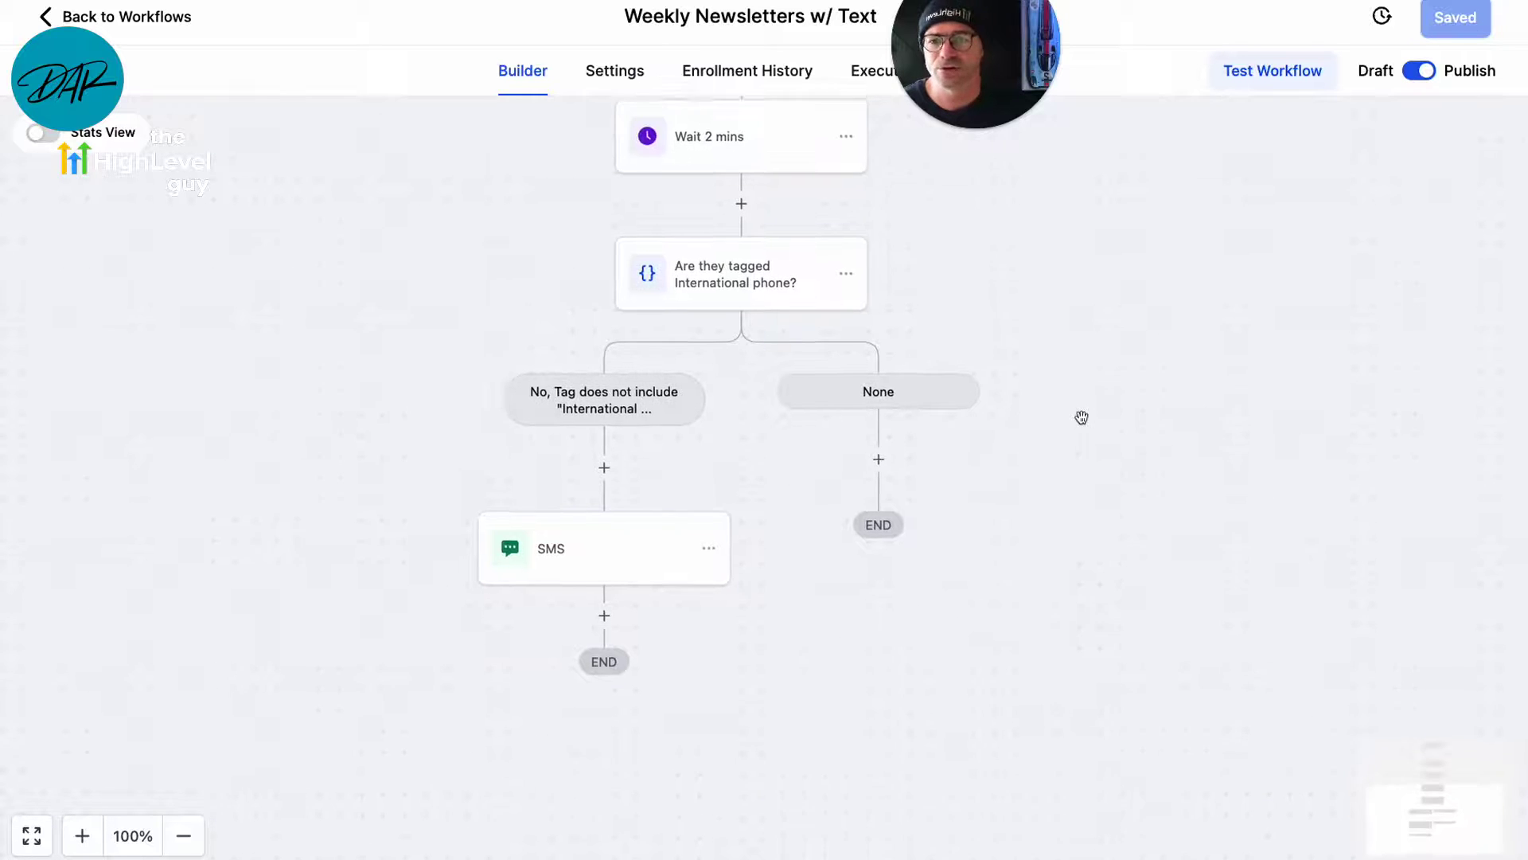
# Step: Go back to Workflows, open Weekly Newsletters | Email Only, and scroll through its steps
pyautogui.click(84, 17)
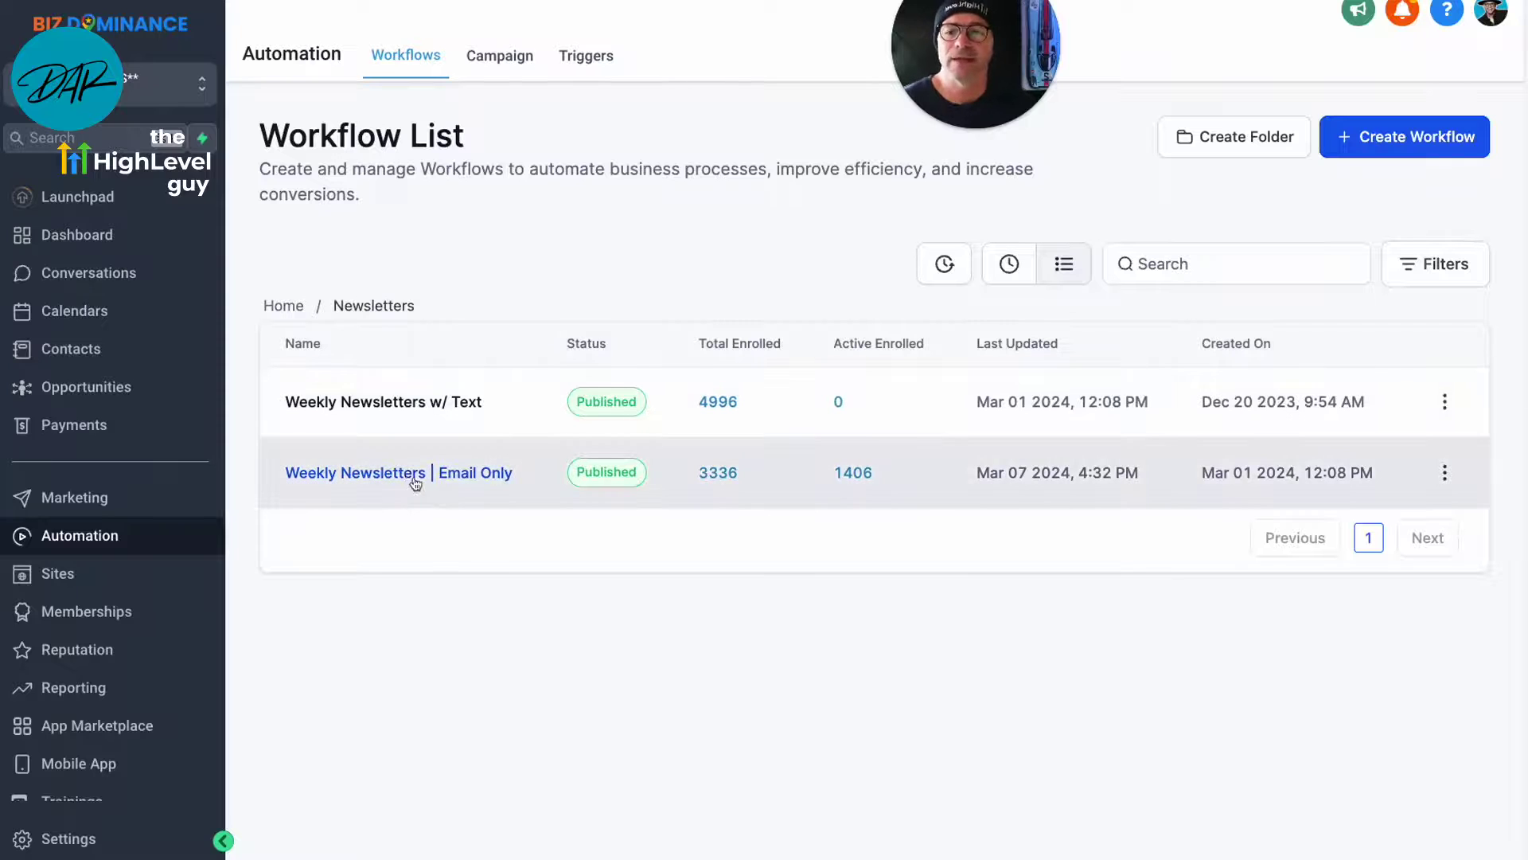
pyautogui.click(412, 475)
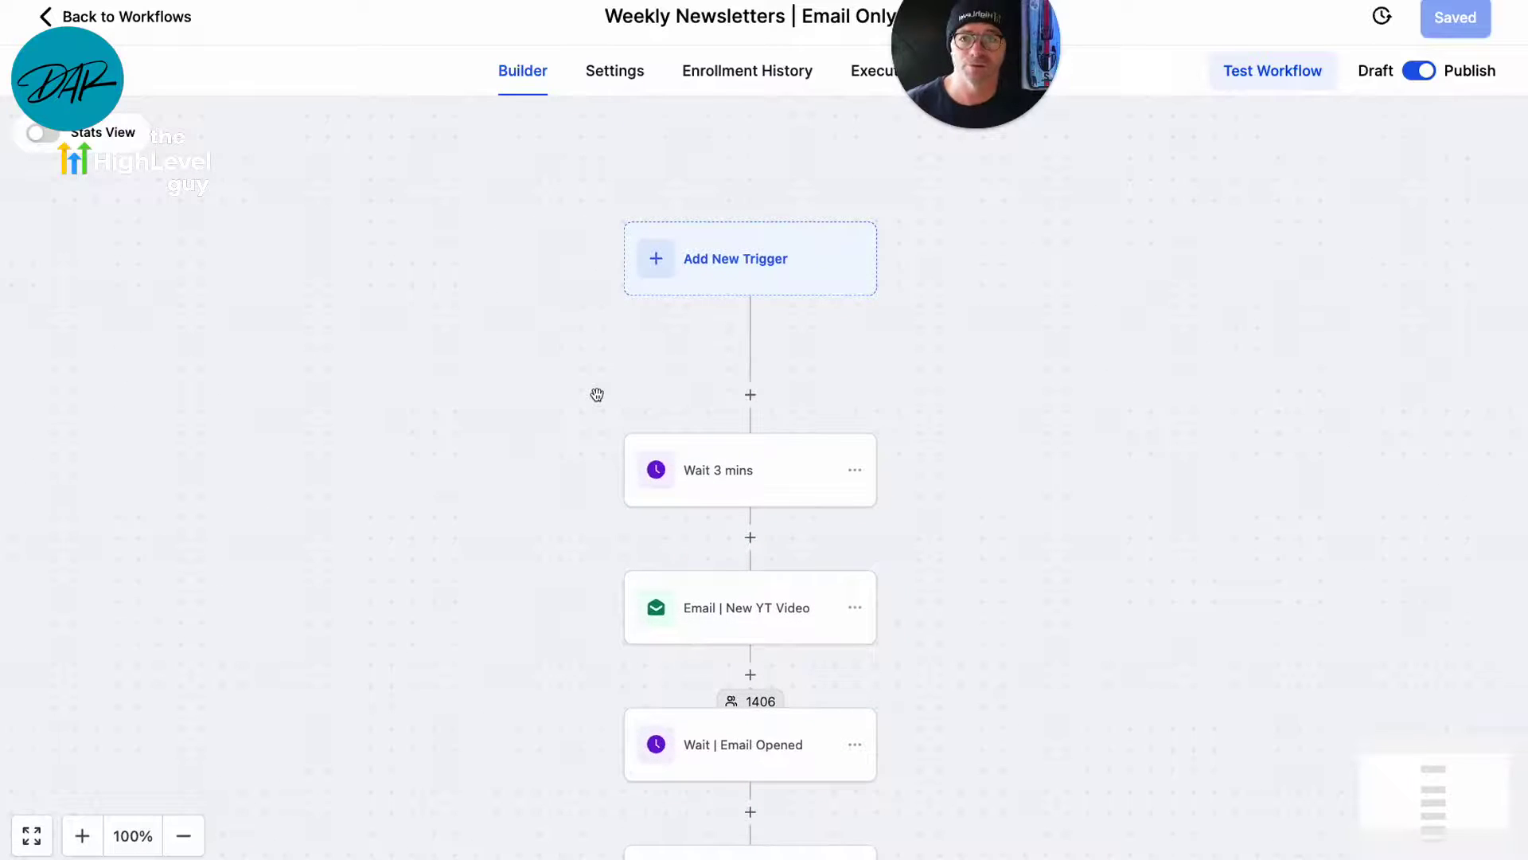
pyautogui.scroll(-3, 522, 365)
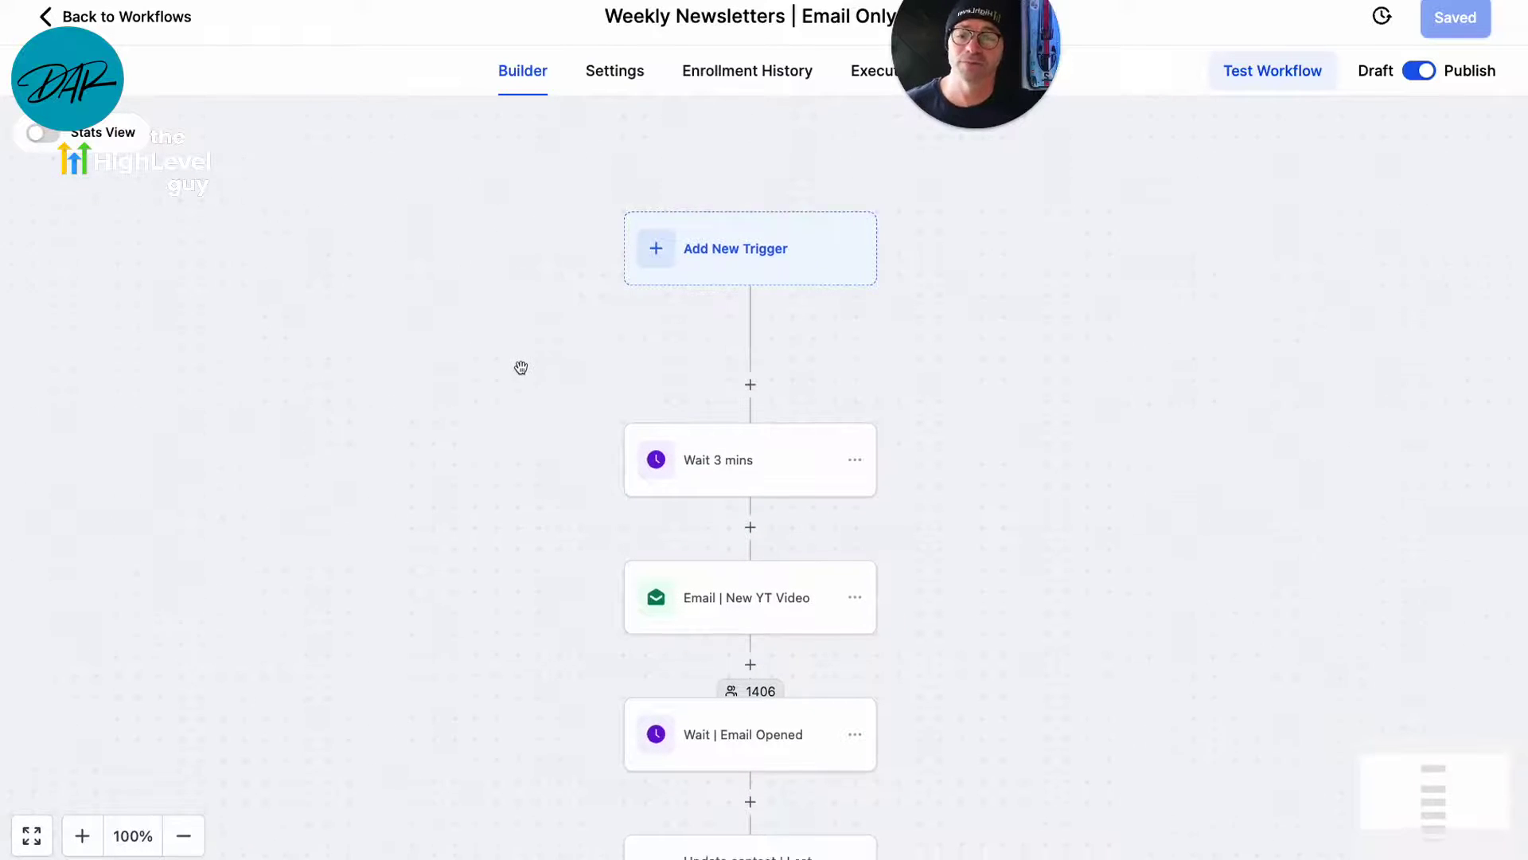
pyautogui.scroll(-3, 534, 372)
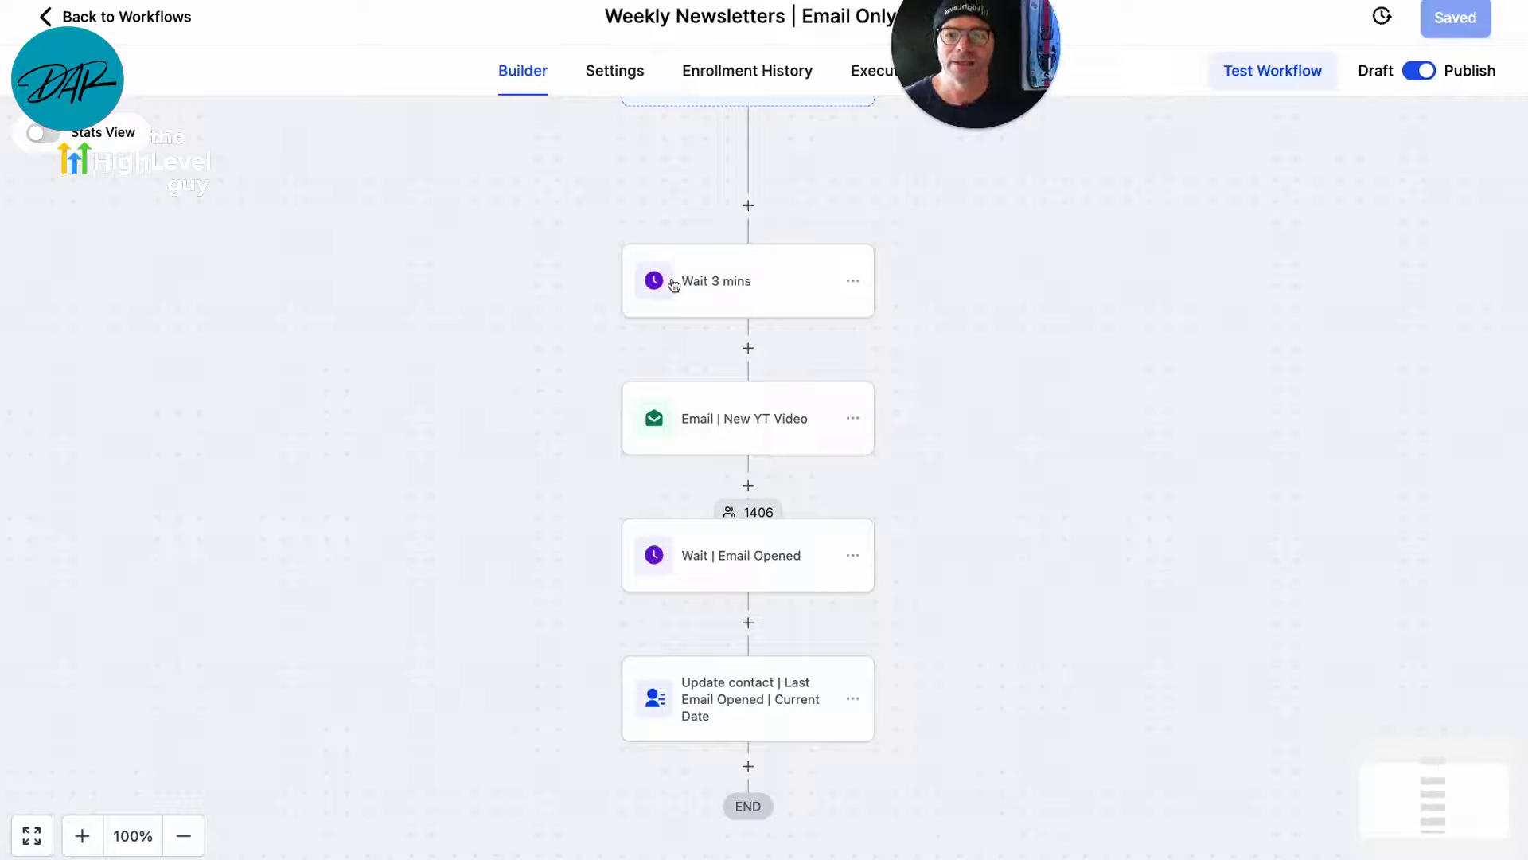
pyautogui.scroll(-2, 805, 369)
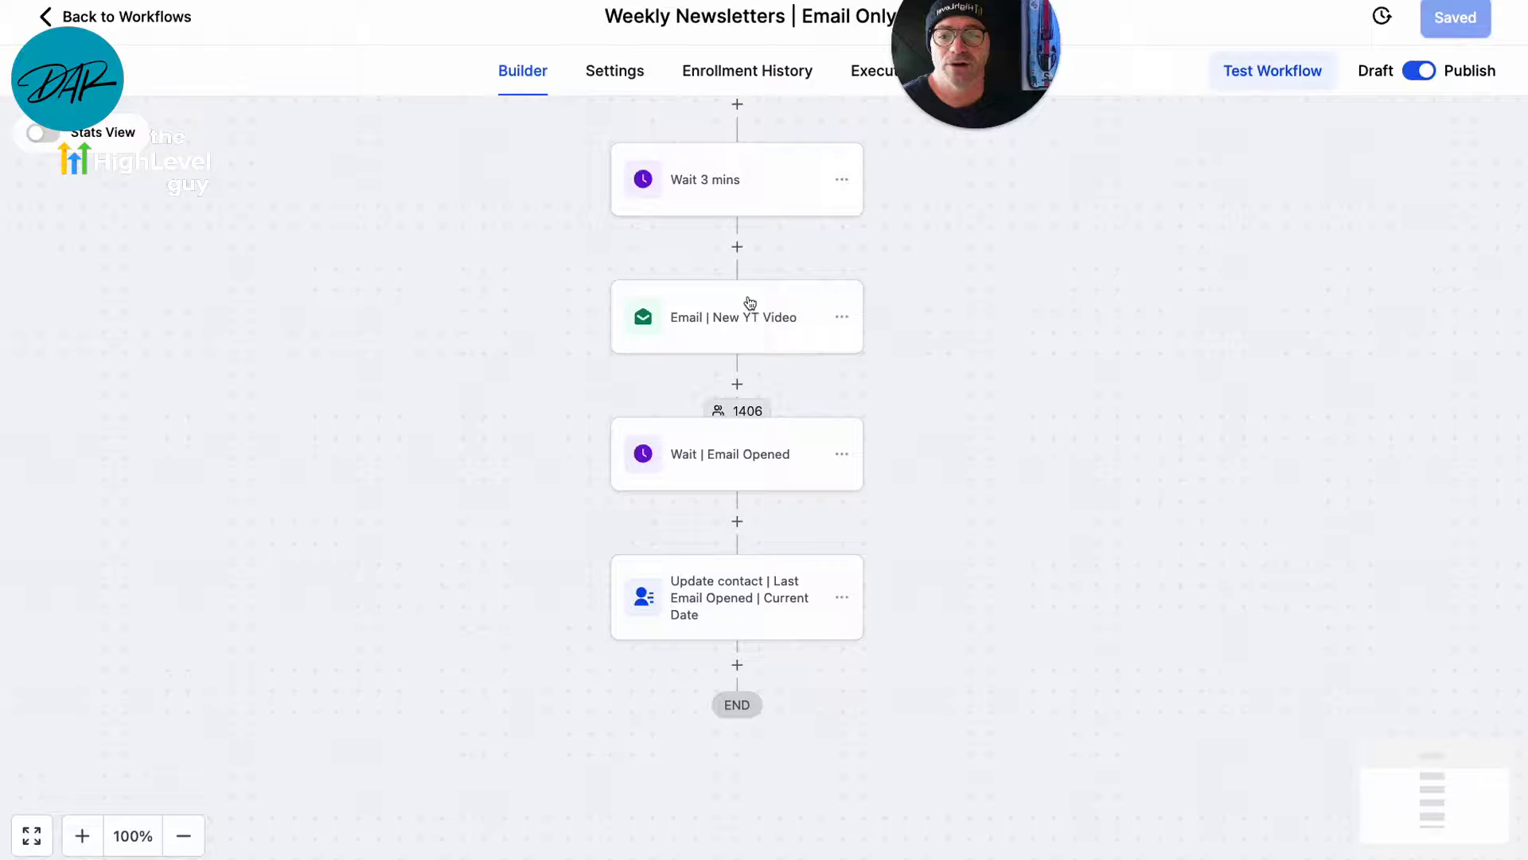
pyautogui.click(713, 322)
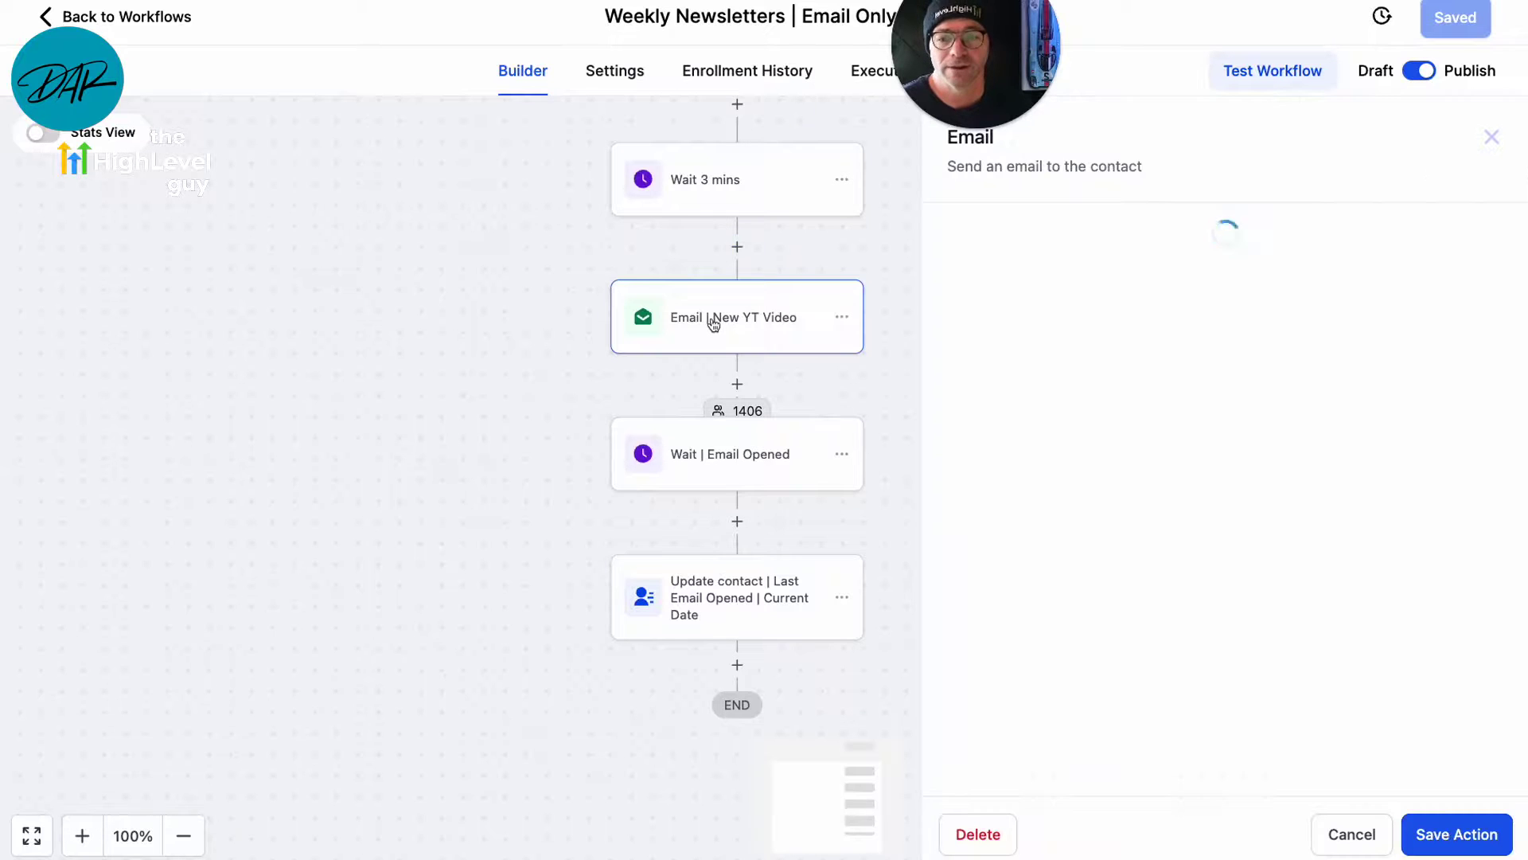
pyautogui.scroll(-2, 1197, 478)
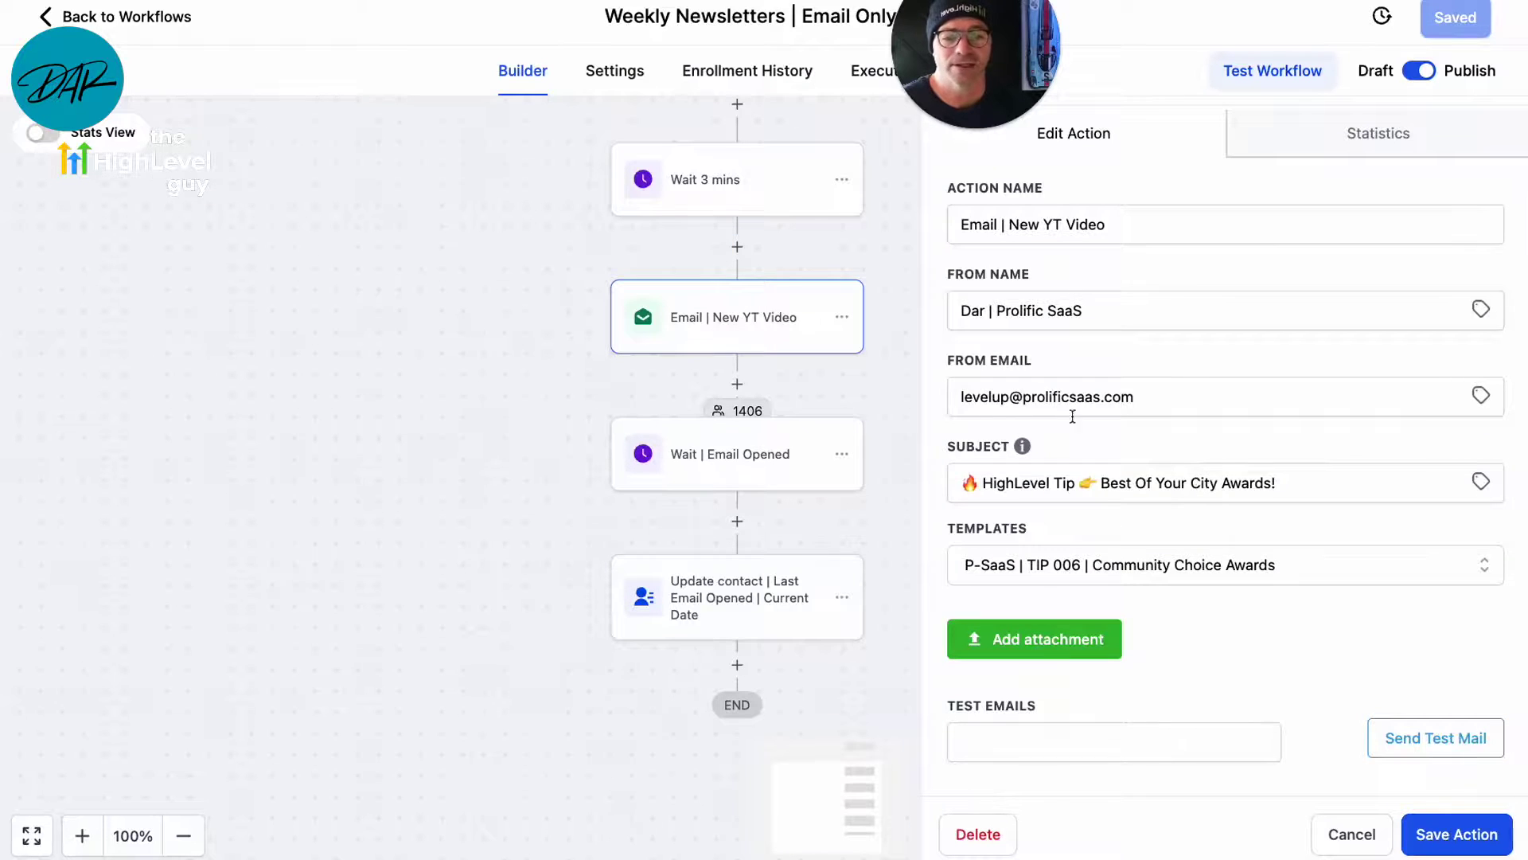
pyautogui.click(1149, 571)
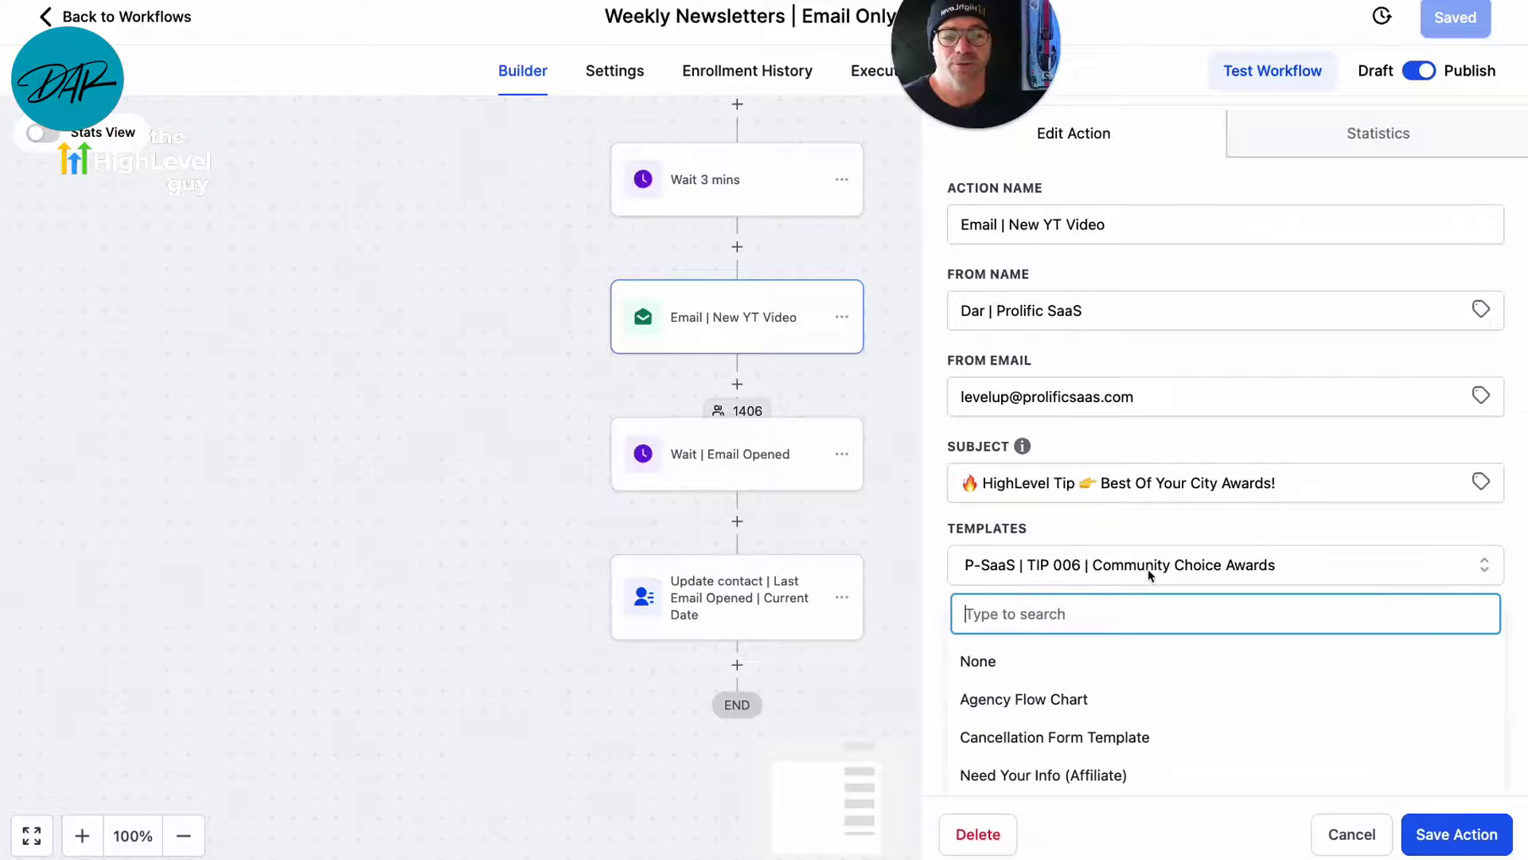
pyautogui.click(1149, 573)
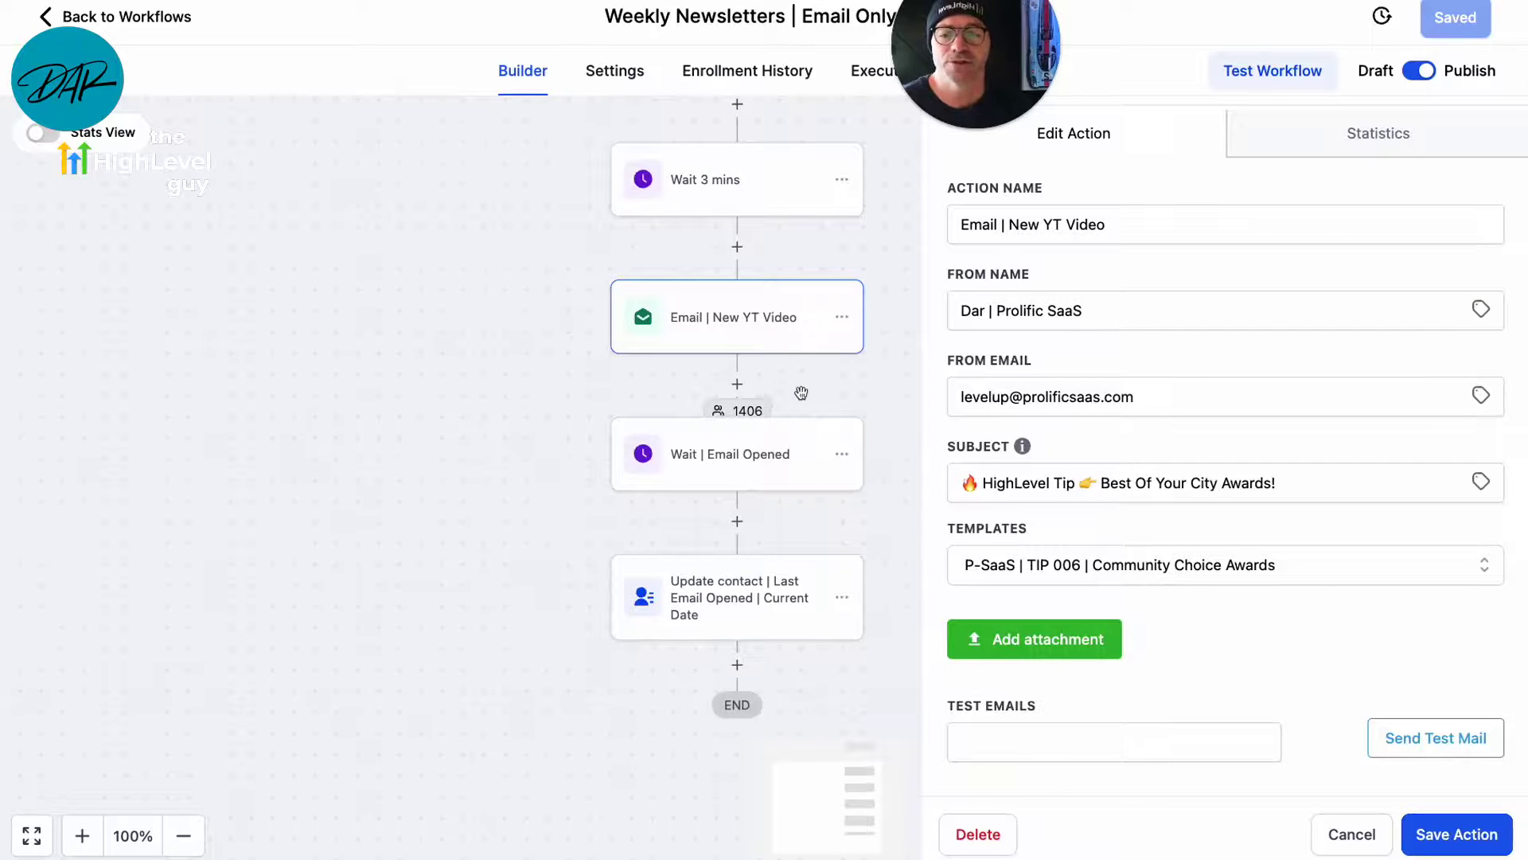
pyautogui.scroll(-2, 785, 398)
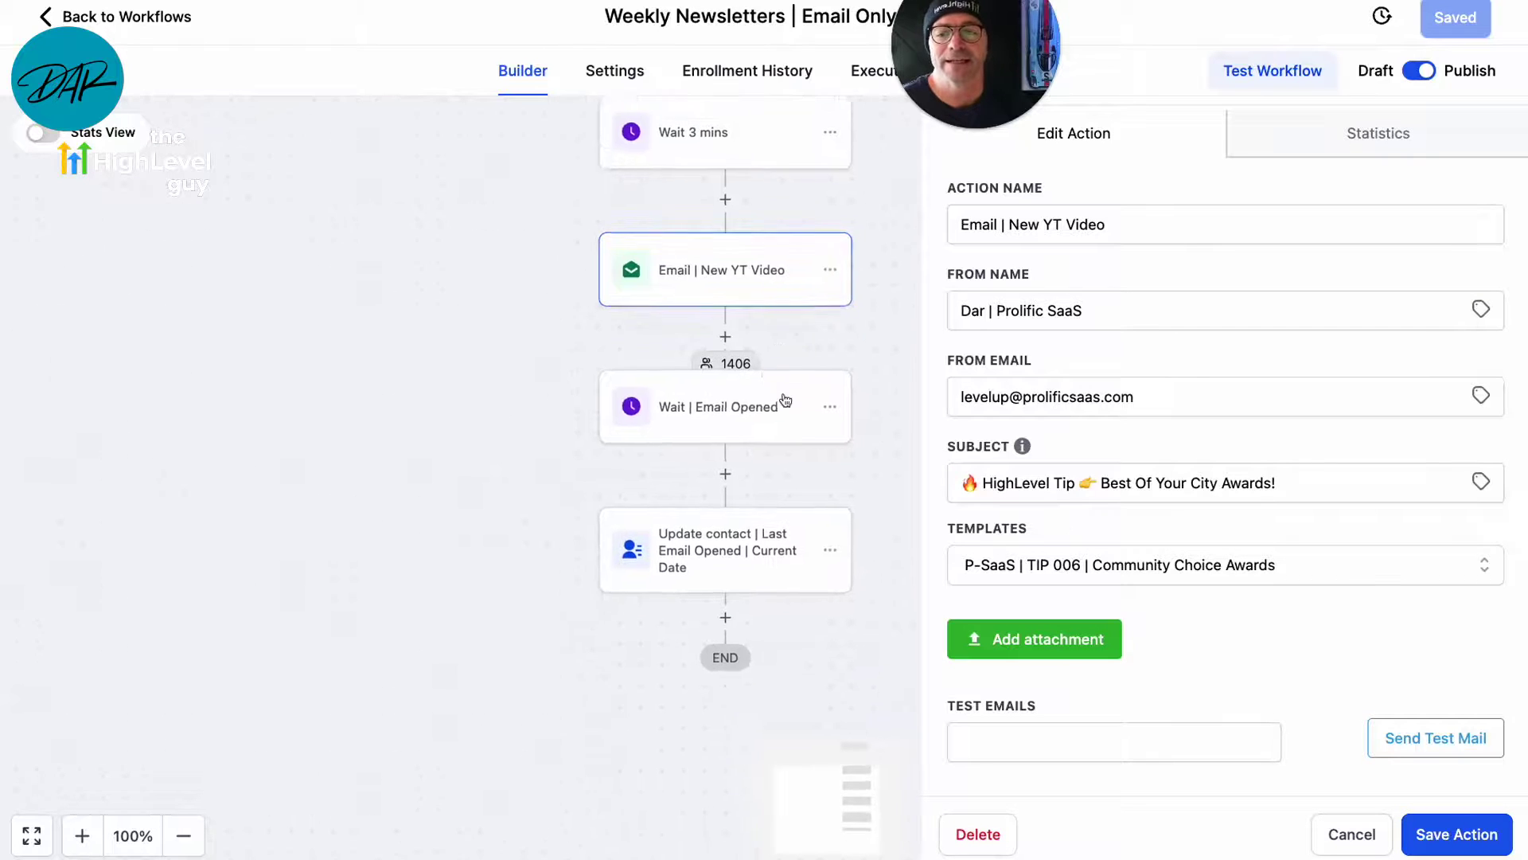
pyautogui.click(724, 399)
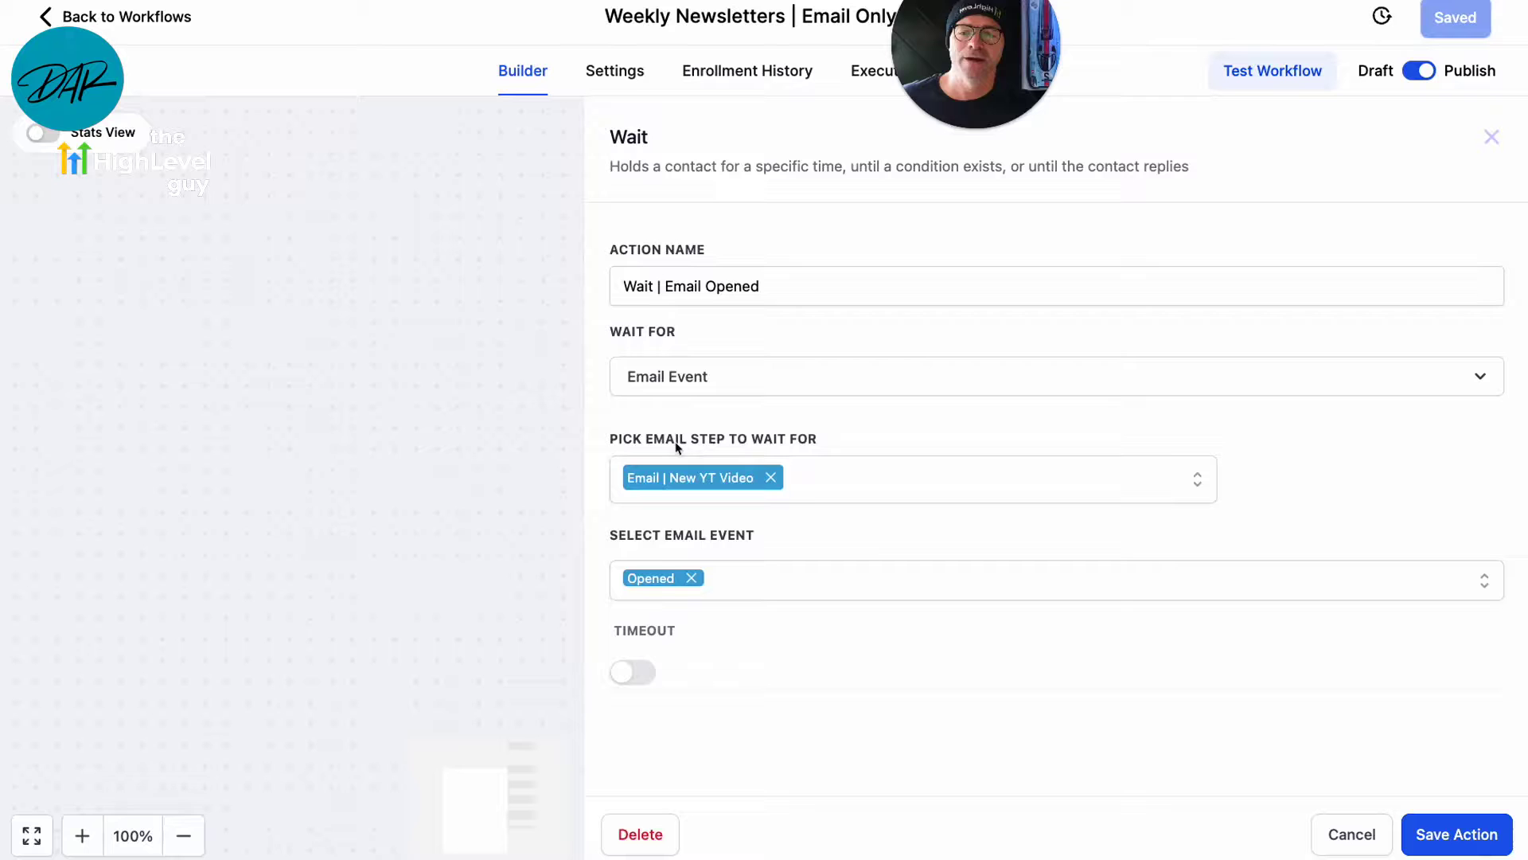
pyautogui.click(1353, 835)
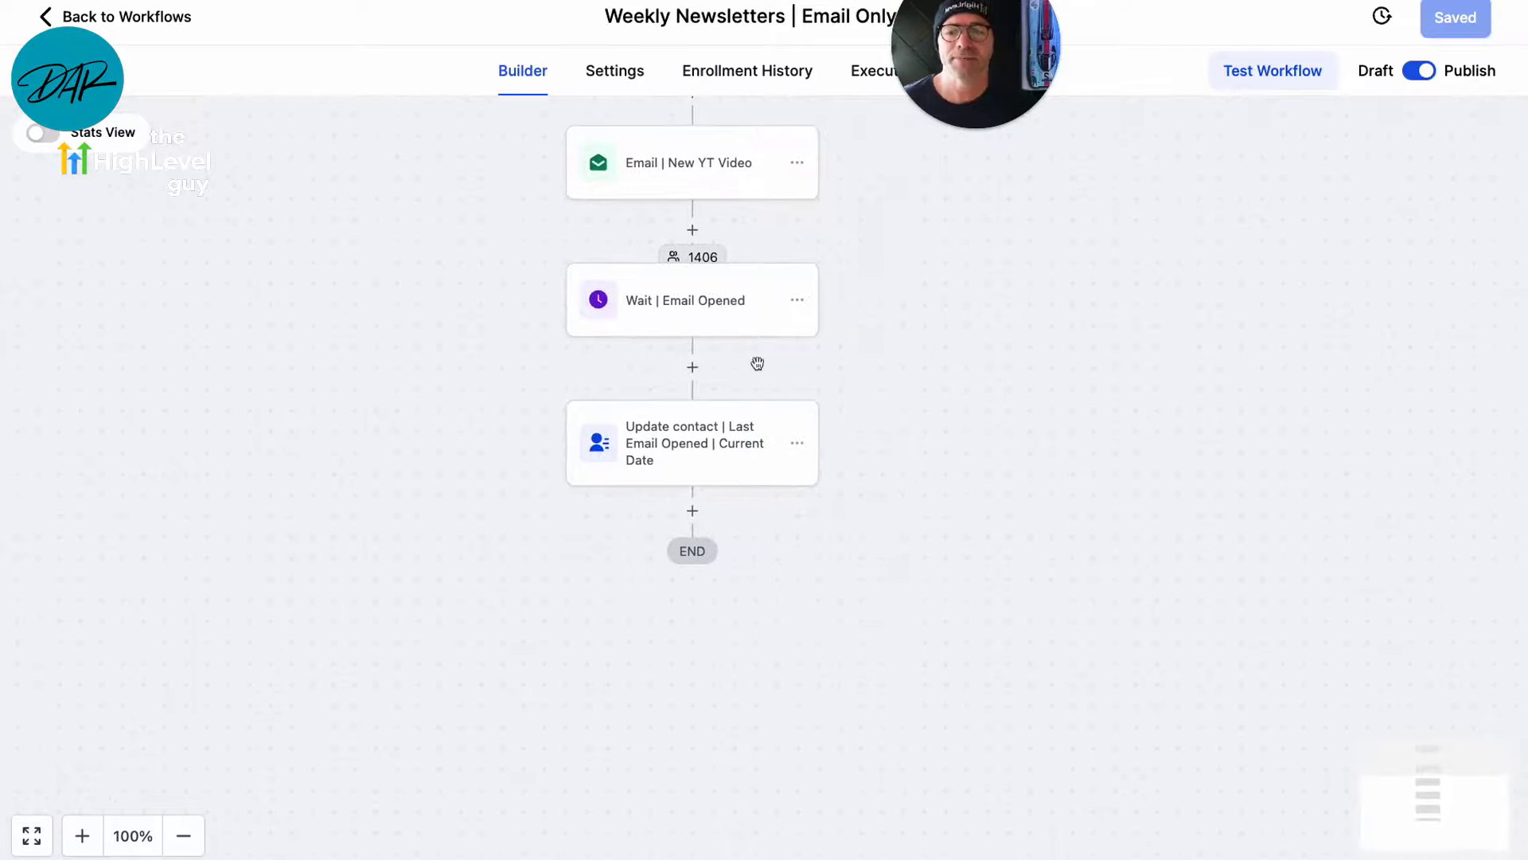
pyautogui.click(688, 456)
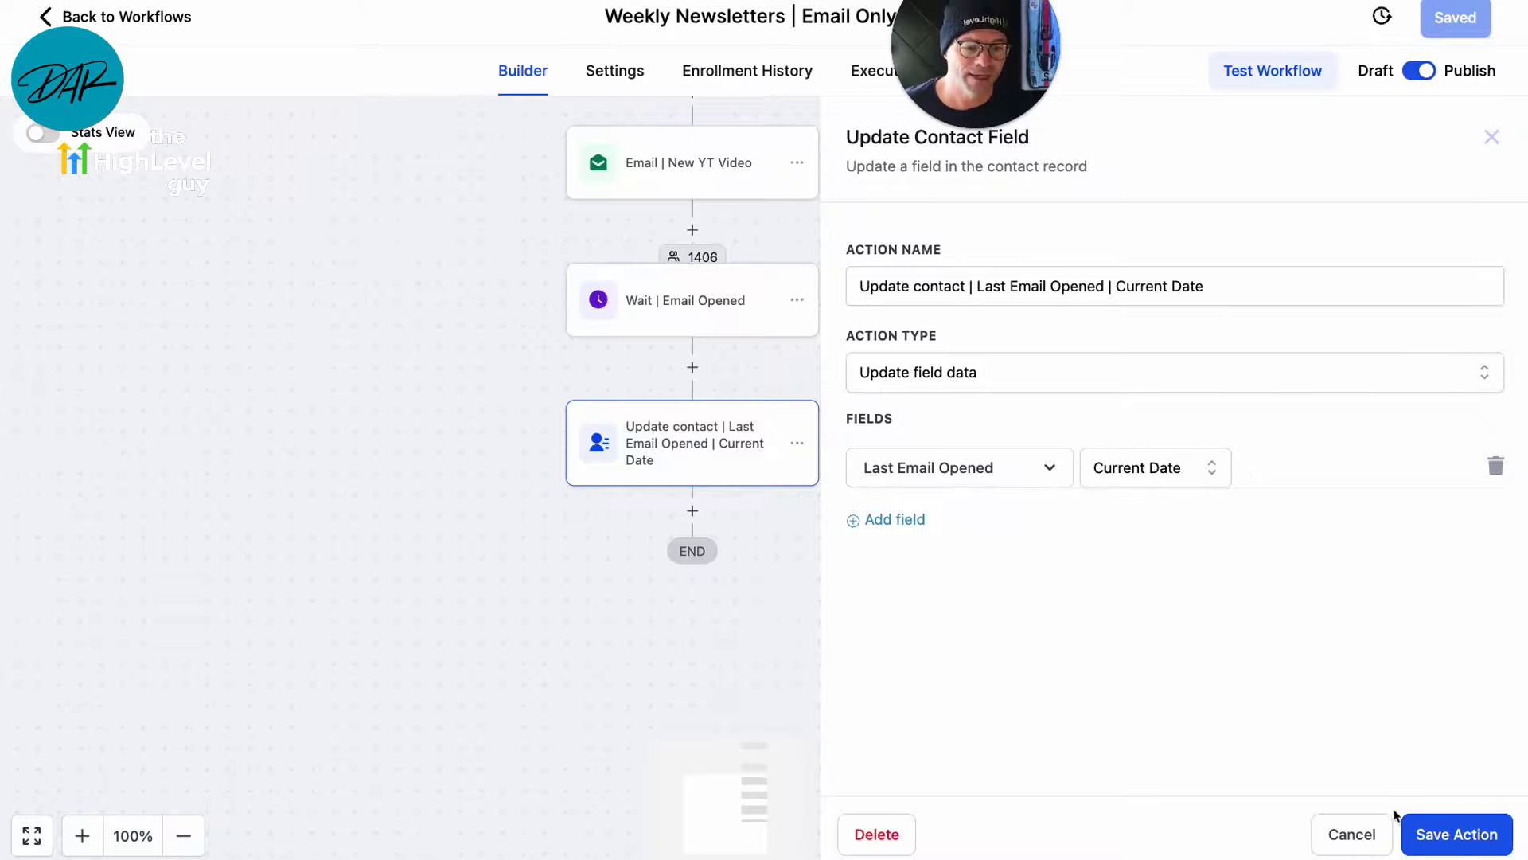
pyautogui.click(1351, 835)
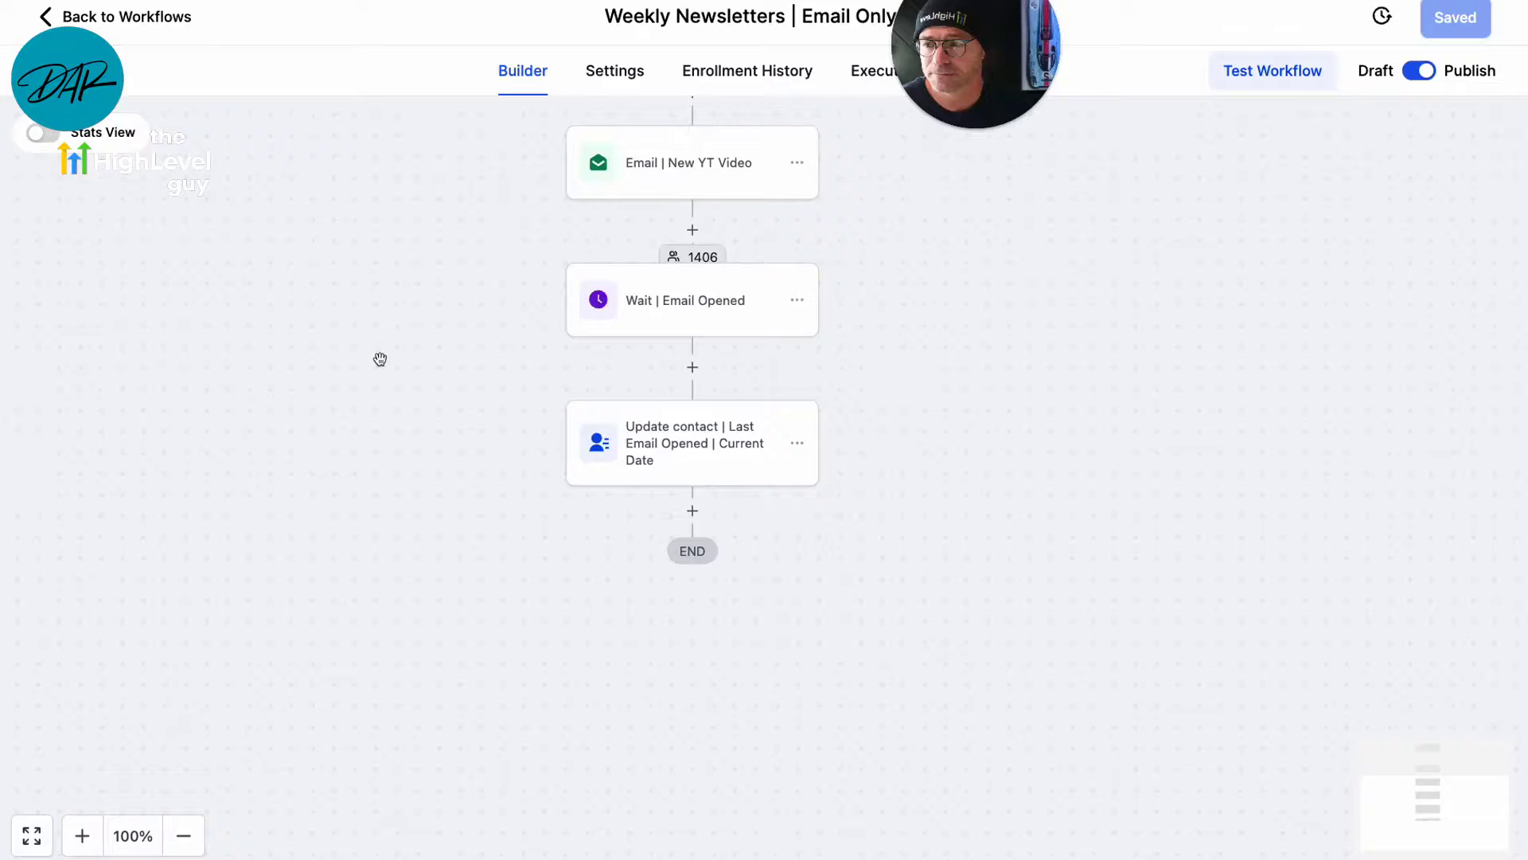
# Step: Exit the workflow, view the email Campaigns list, then return to the Email Templates list
pyautogui.scroll(5, 764, 430)
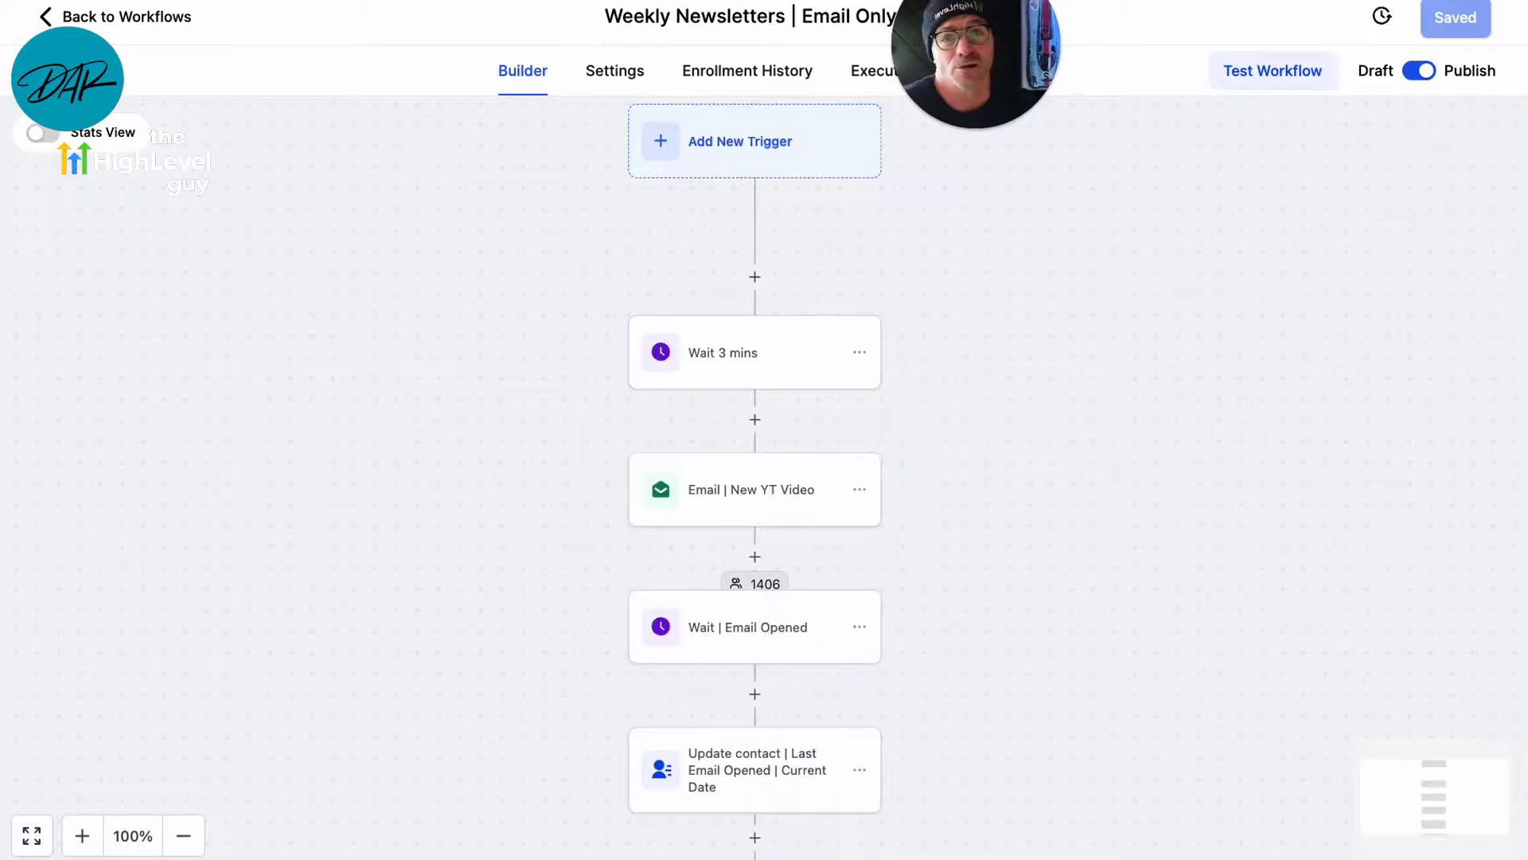
pyautogui.scroll(2, 314, 317)
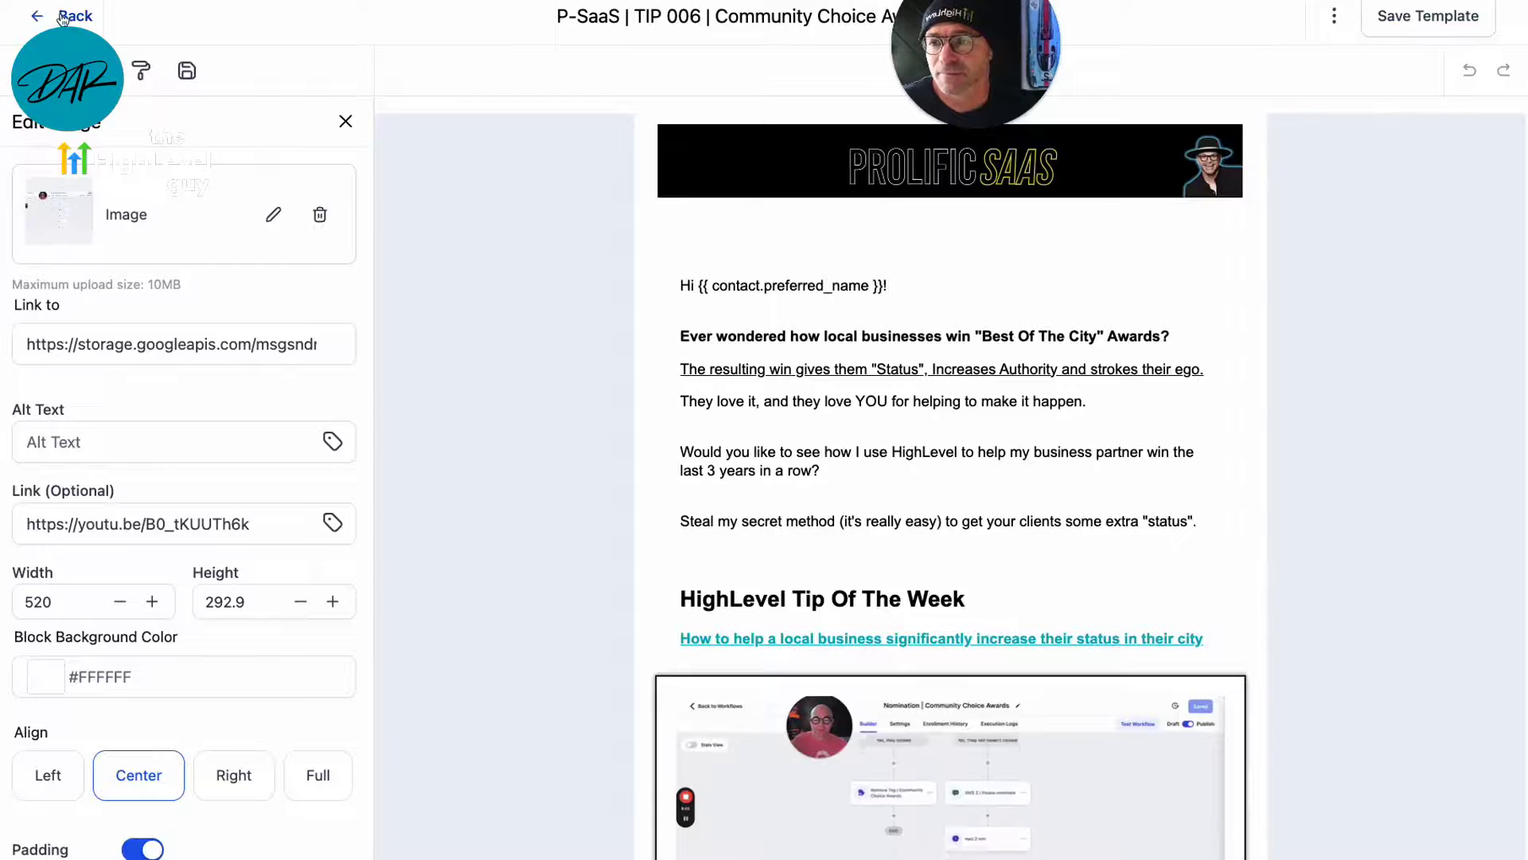
pyautogui.click(61, 18)
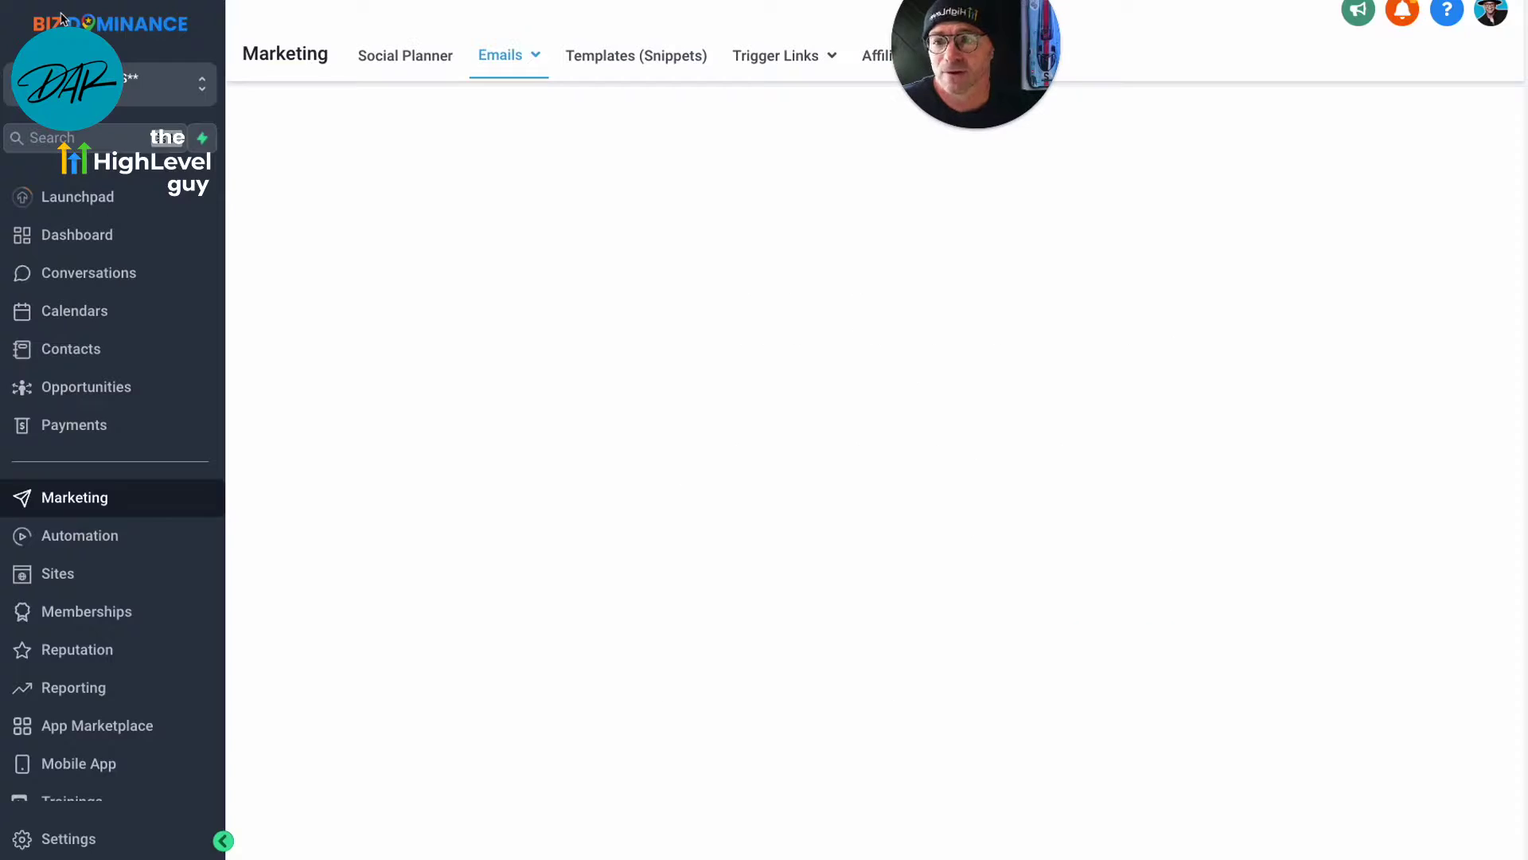
pyautogui.moveTo(507, 66)
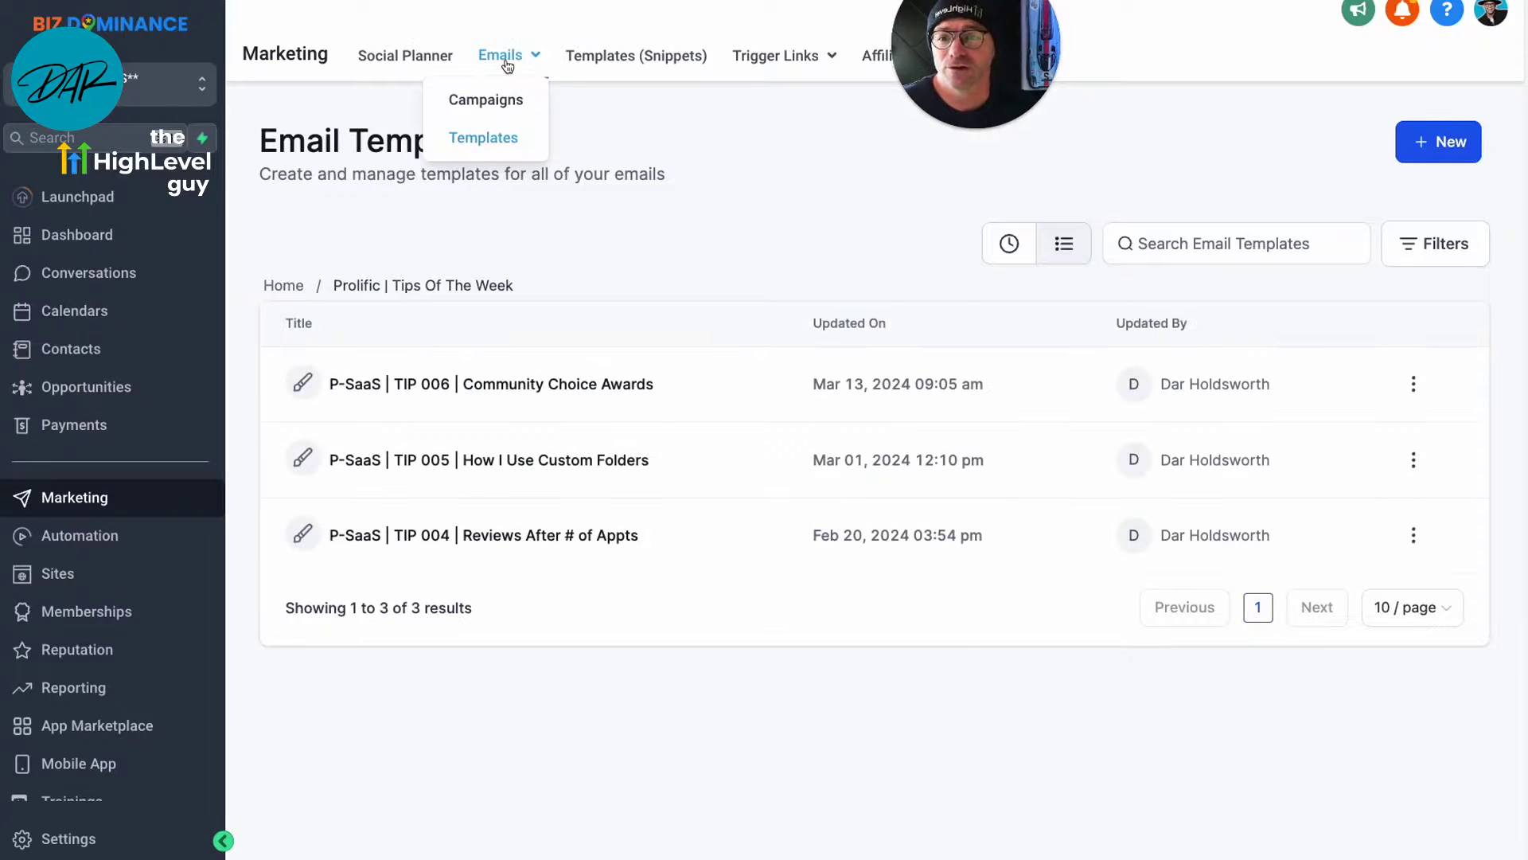
pyautogui.click(502, 105)
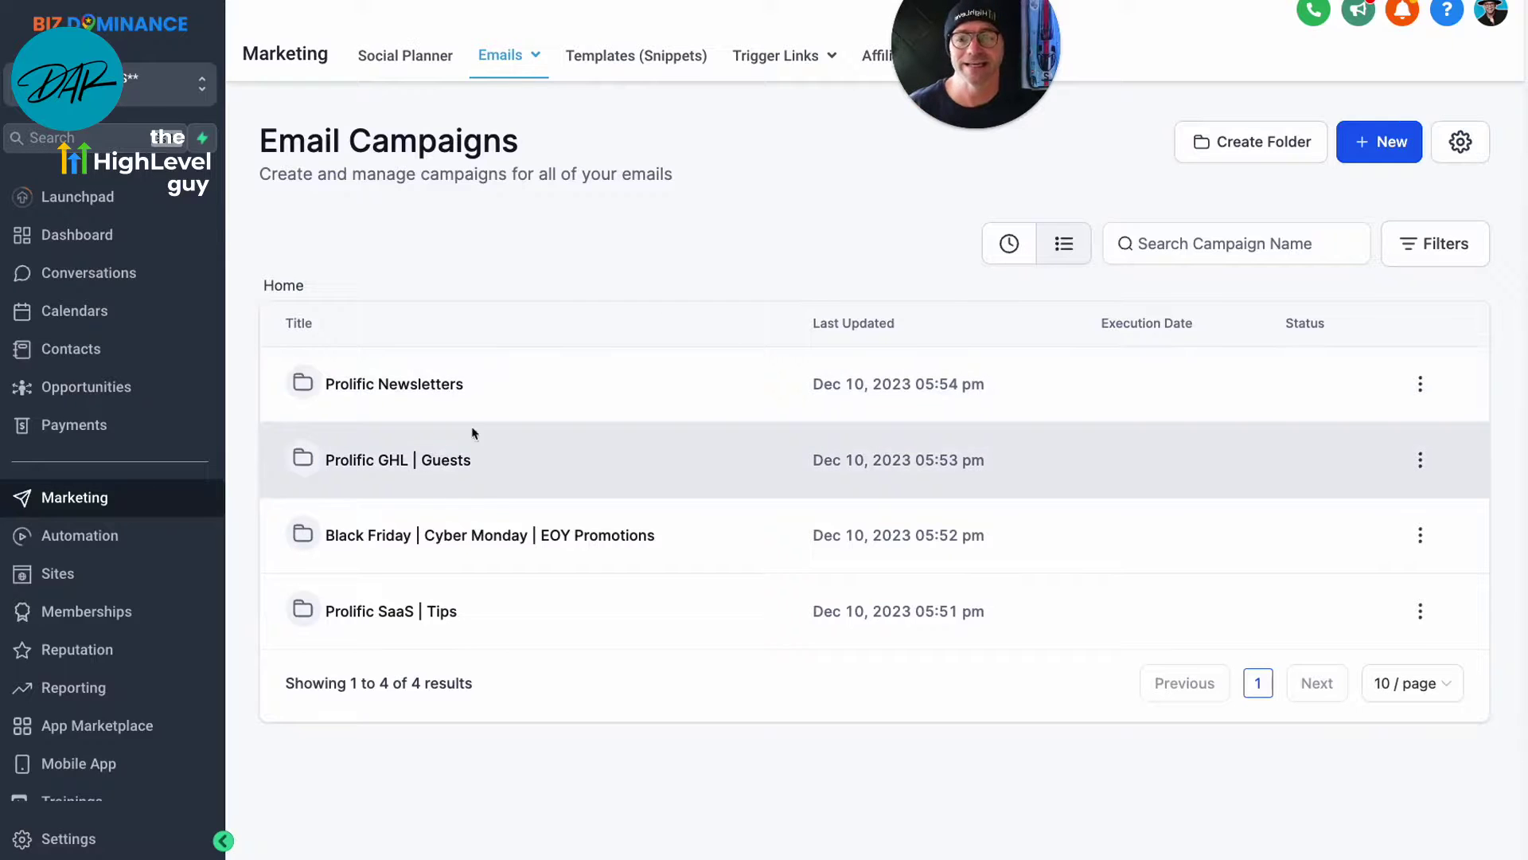
pyautogui.moveTo(498, 62)
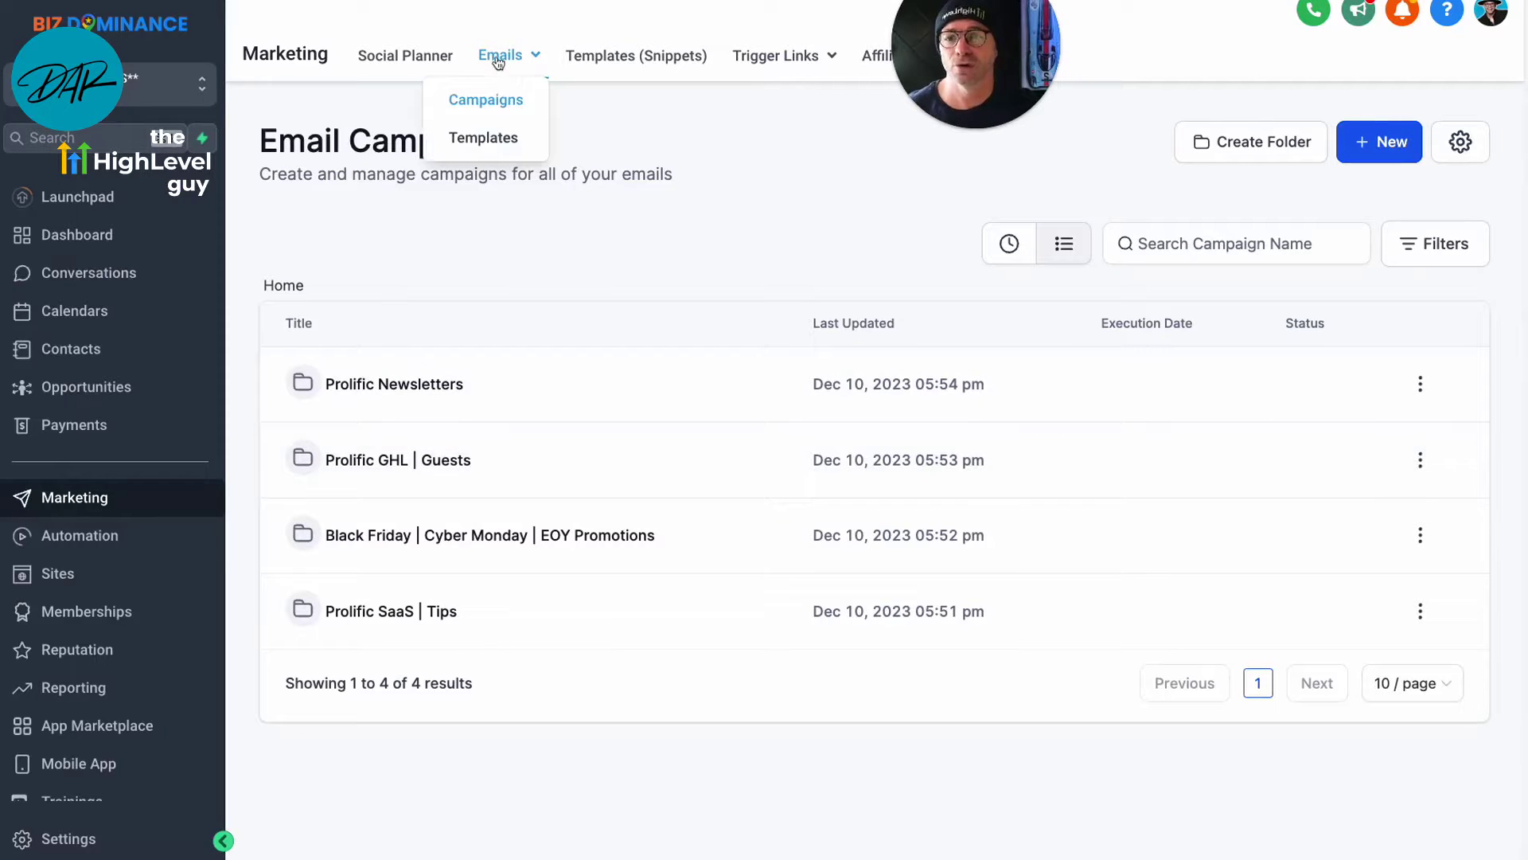
pyautogui.click(486, 138)
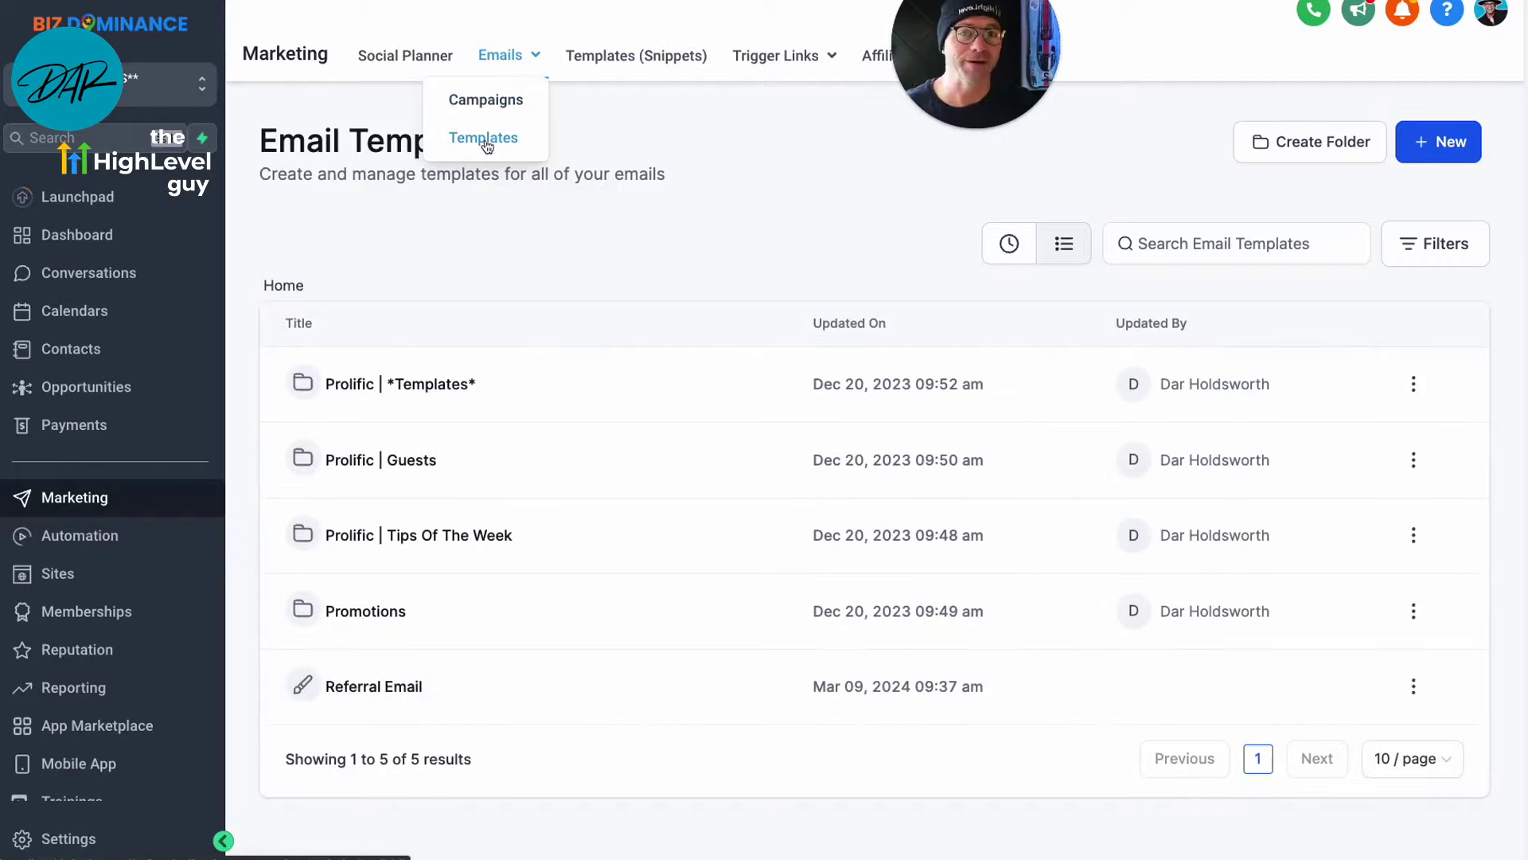